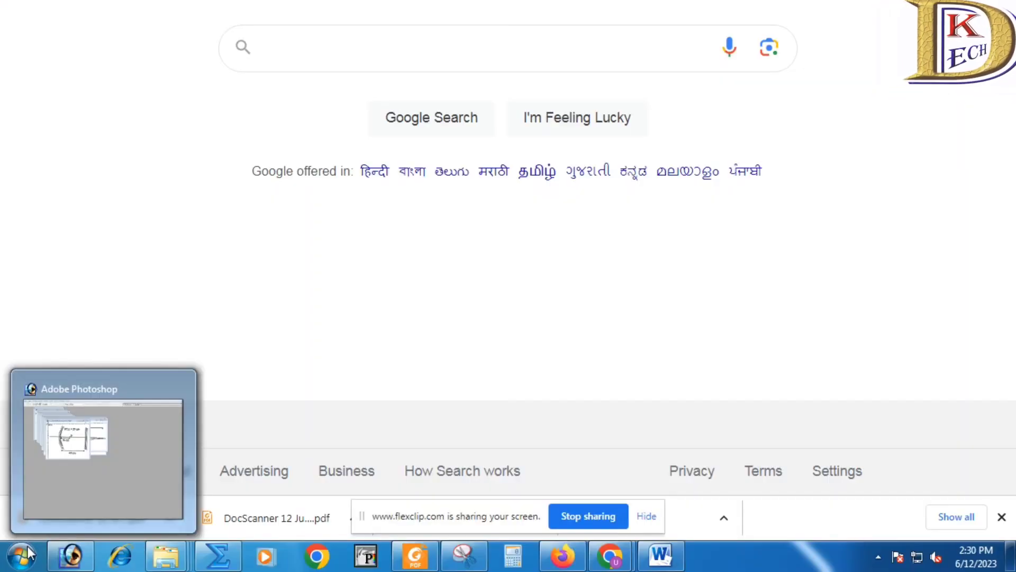
# - Search 'pagemaker' in the Start menu, launch Adobe PageMaker, and start a new publication
pyautogui.click(22, 557)
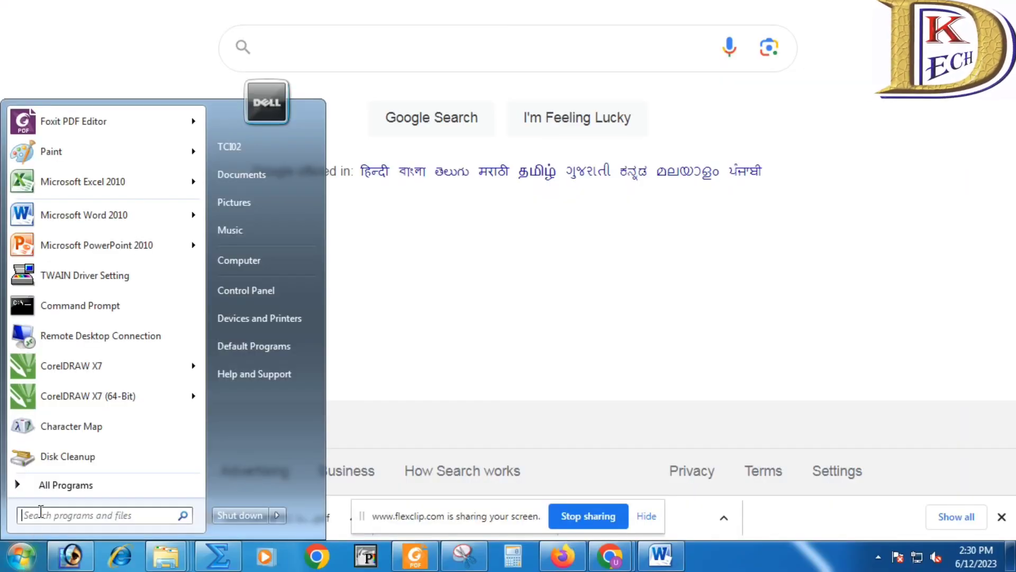
pyautogui.write('pagemaker')
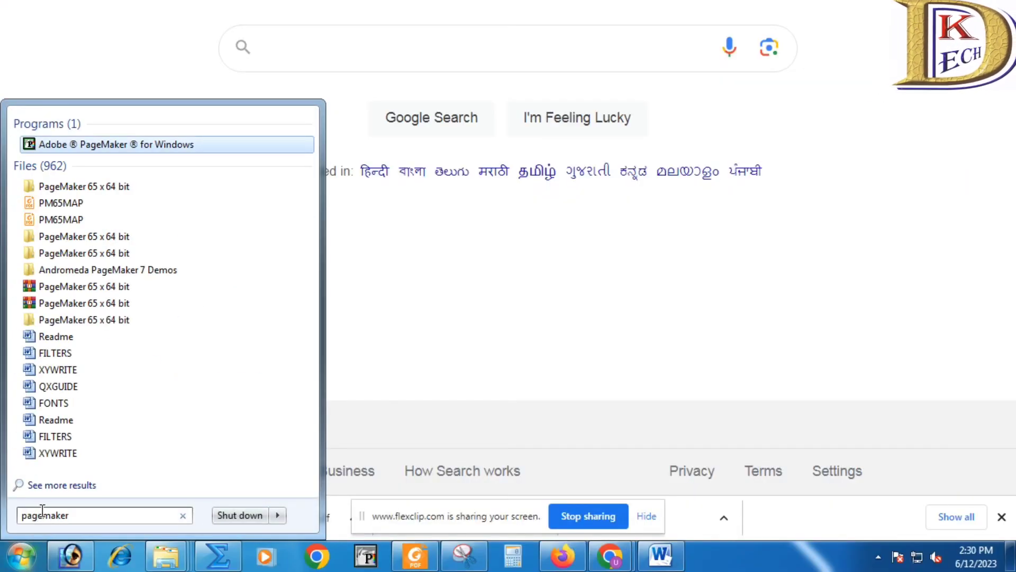
pyautogui.click(106, 146)
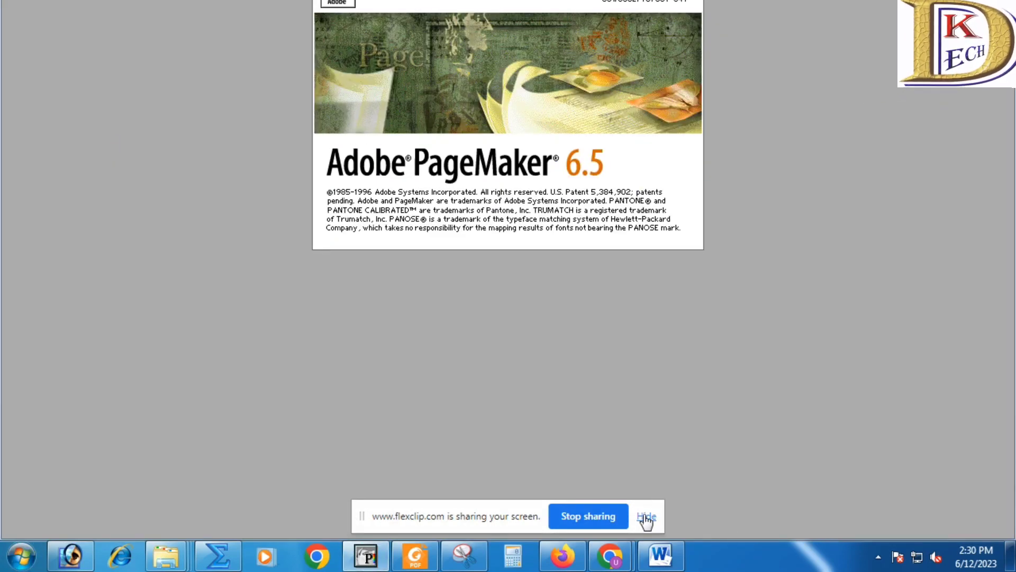
pyautogui.hotkey('ctrl', 'n')
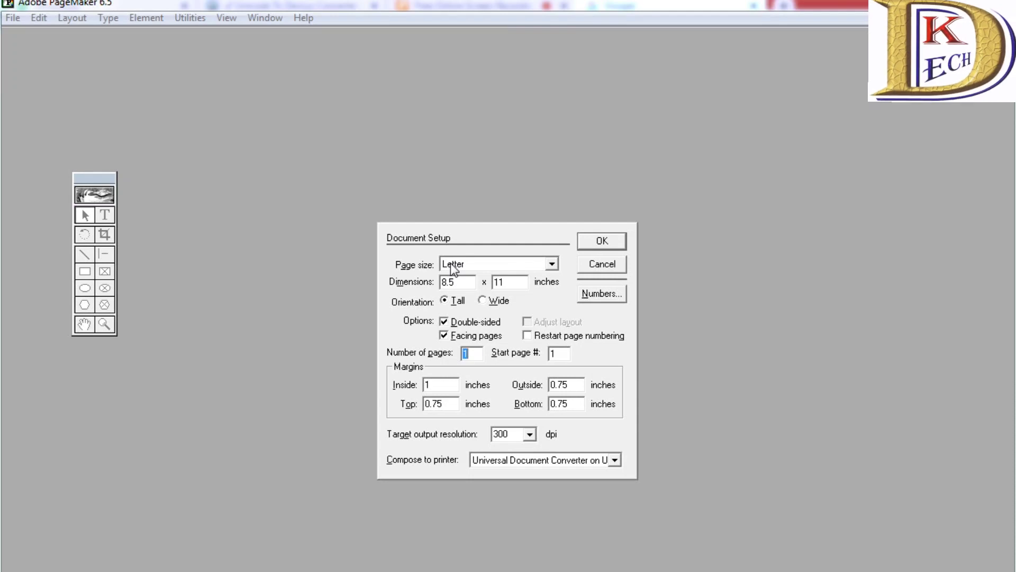
# - Create an A4 page with 0.5-inch inside, outside and top margins and a 1-inch bottom
pyautogui.click(452, 268)
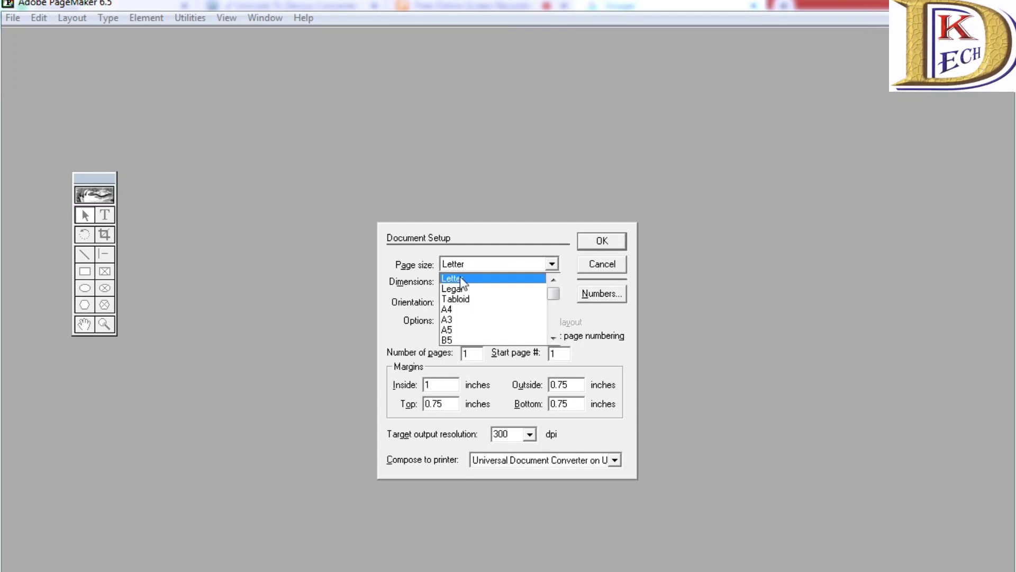
pyautogui.click(459, 308)
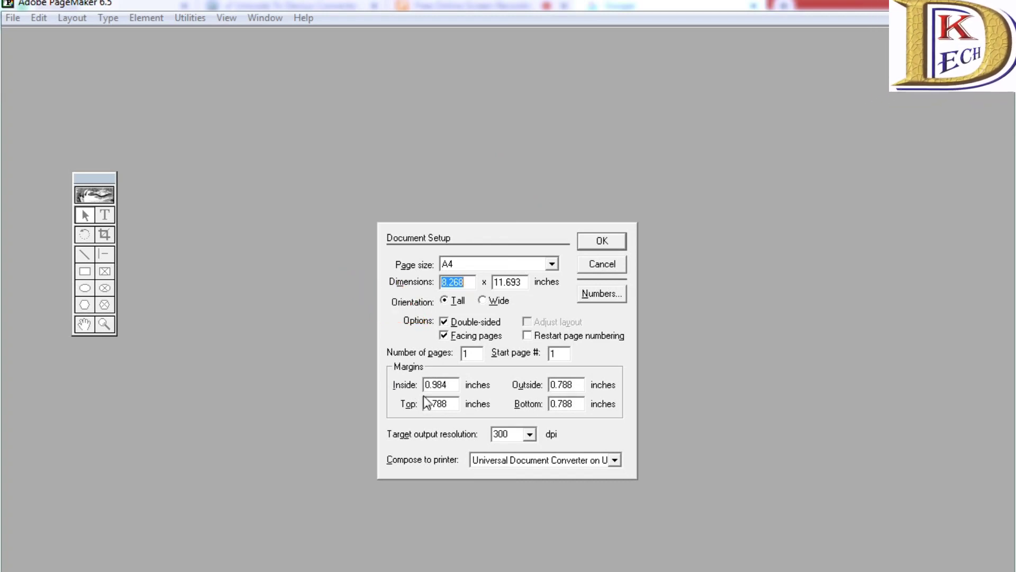
pyautogui.write('0')
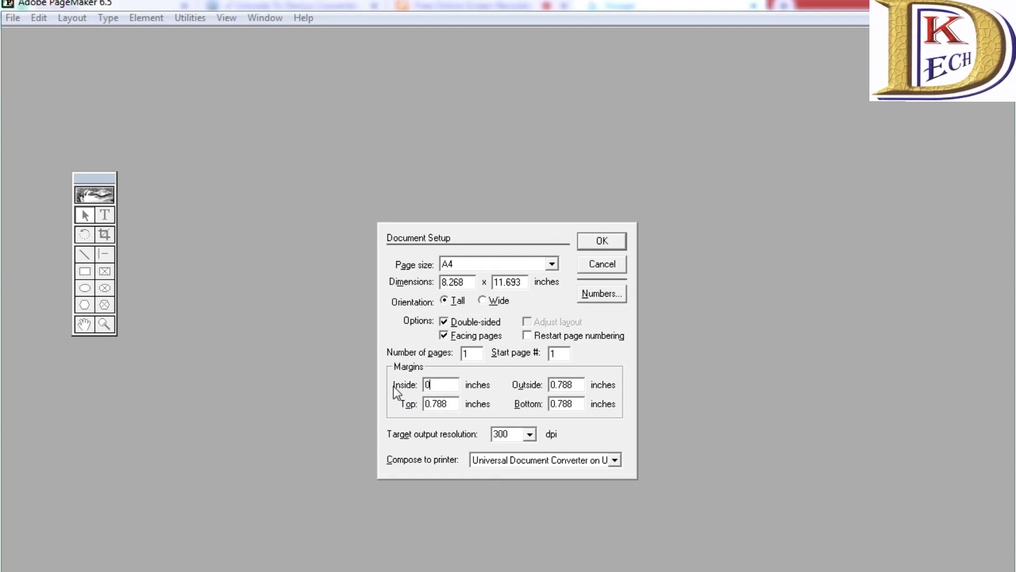
pyautogui.write('.5')
pyautogui.press('Tab')
pyautogui.write('0.5')
pyautogui.press('Tab')
pyautogui.write('0.5')
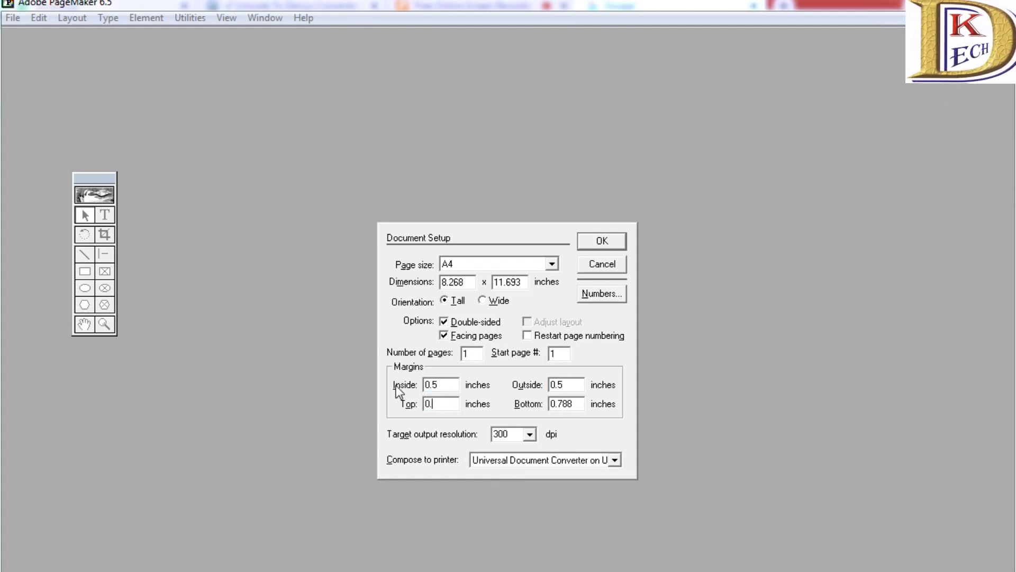
pyautogui.press('Tab')
pyautogui.write('1')
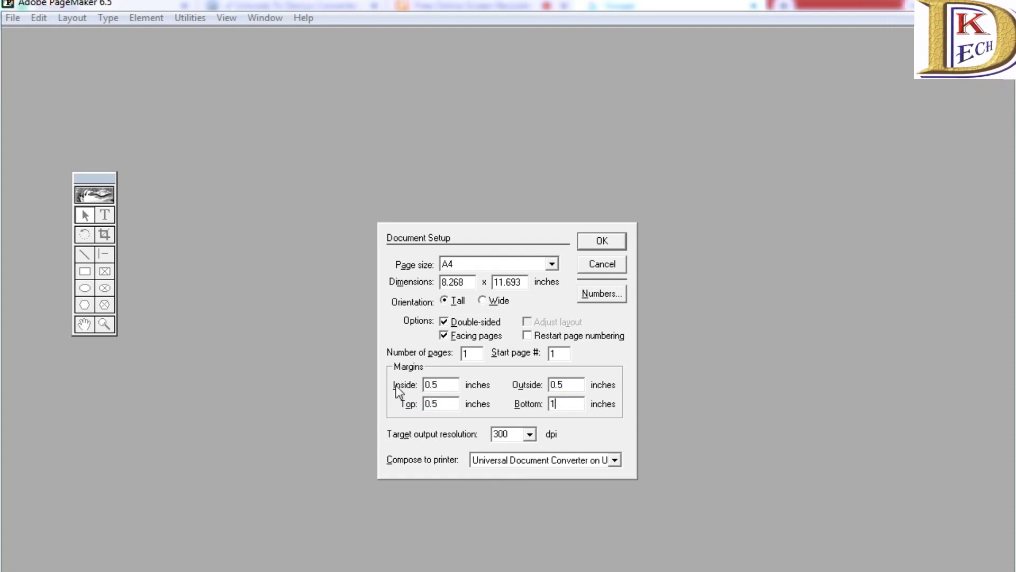
pyautogui.press('Return')
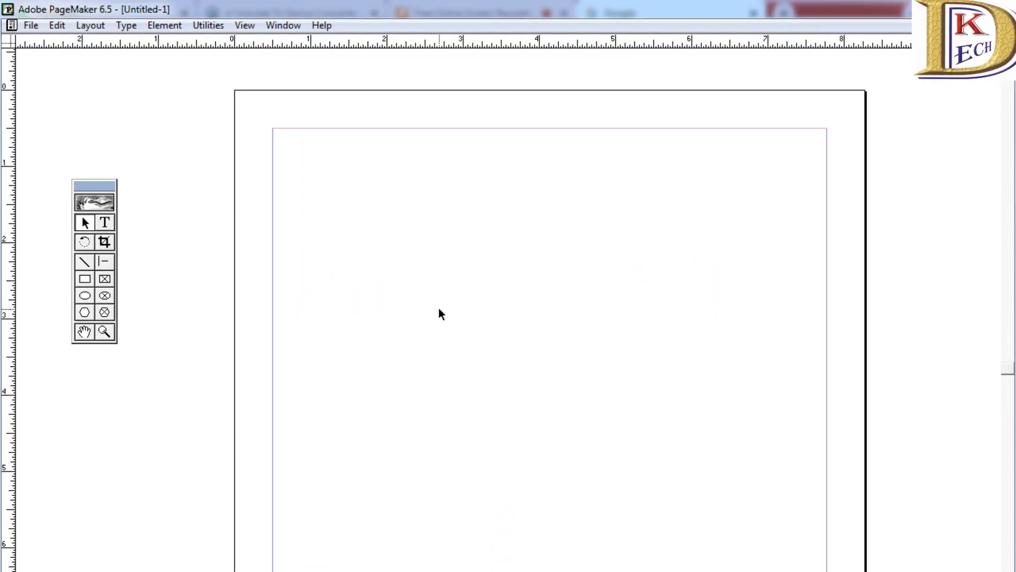
# - Zoom out, glance at the menus, and drag a horizontal ruler guide to mid-page
pyautogui.hotkey('ctrl', '7')
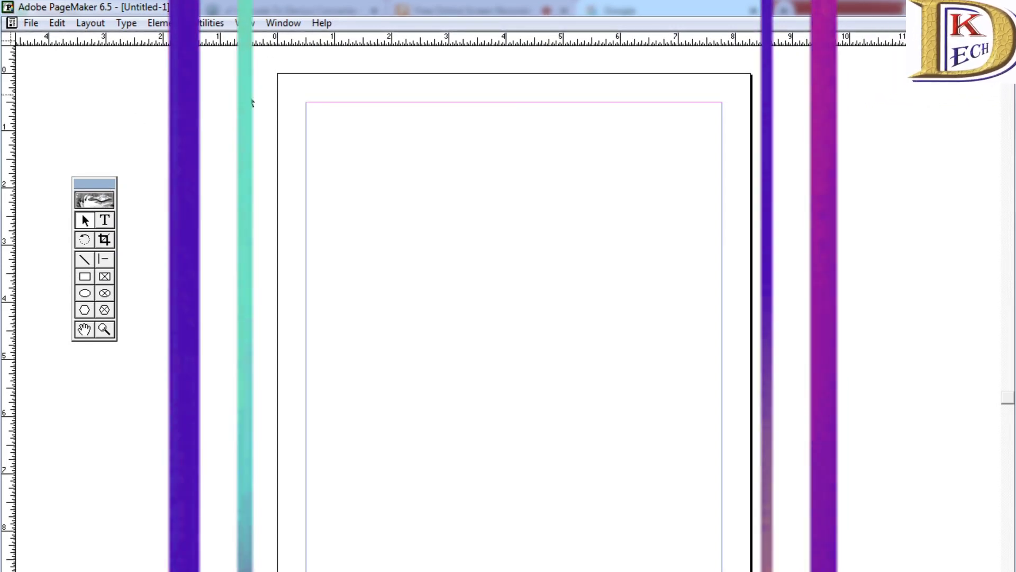
pyautogui.click(30, 23)
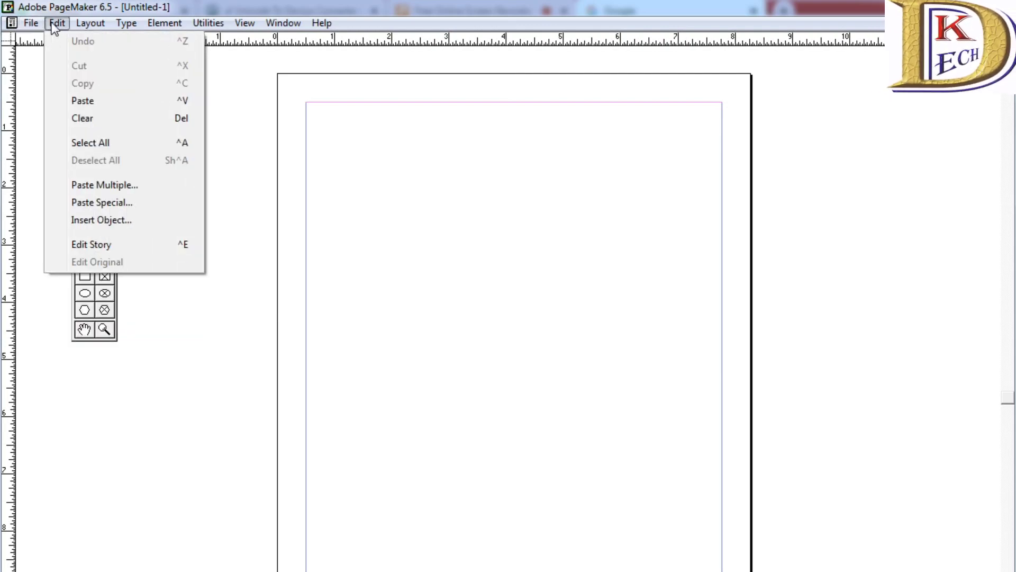
pyautogui.moveTo(322, 23)
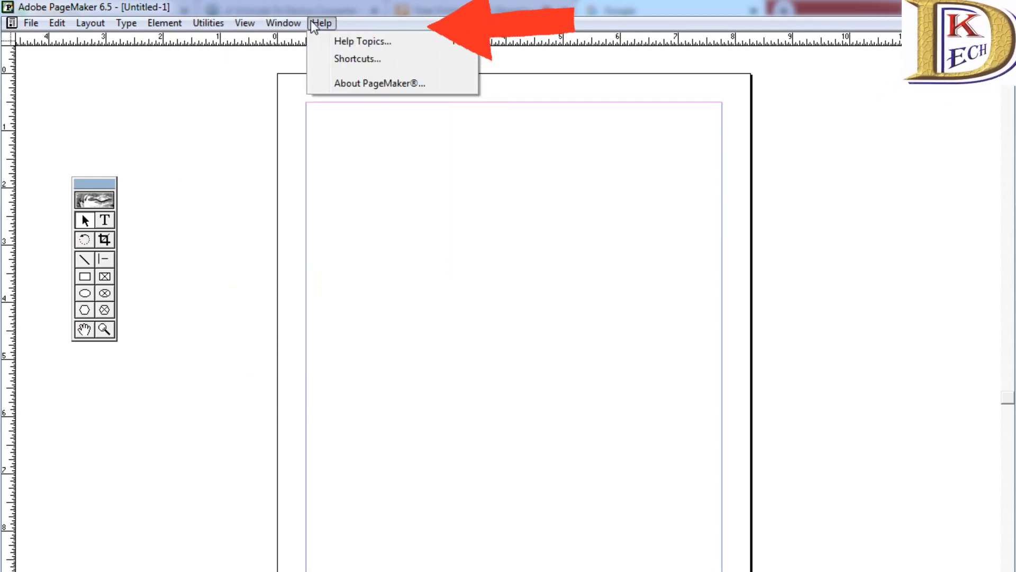
pyautogui.click(322, 206)
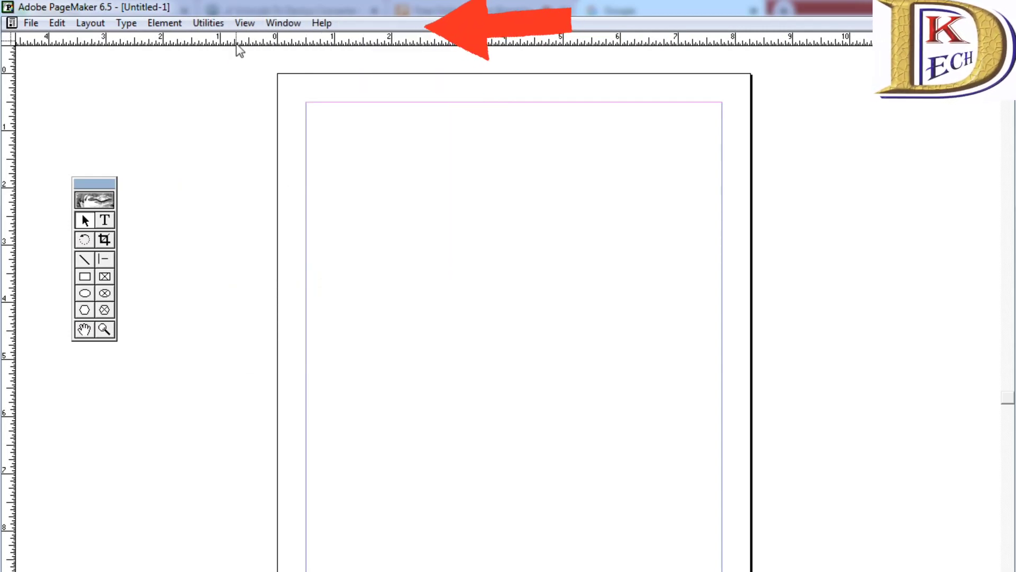
pyautogui.moveTo(383, 44)
pyautogui.mouseDown()
pyautogui.moveTo(444, 513)
pyautogui.moveTo(418, 373)
pyautogui.mouseUp()
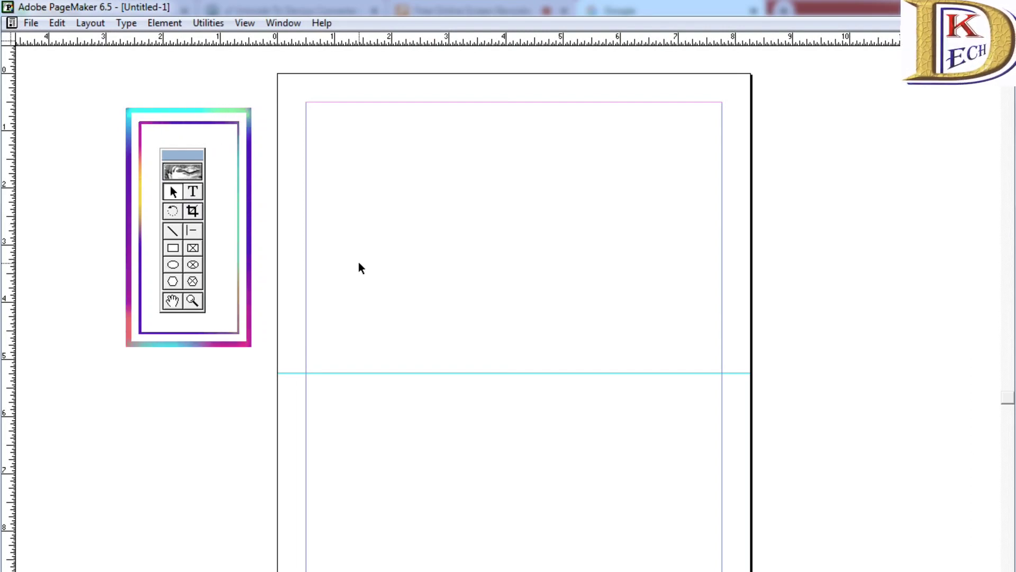
# - Type 'PAGEMAKER 7.0' at the top-left margin
pyautogui.click(192, 193)
pyautogui.click(341, 142)
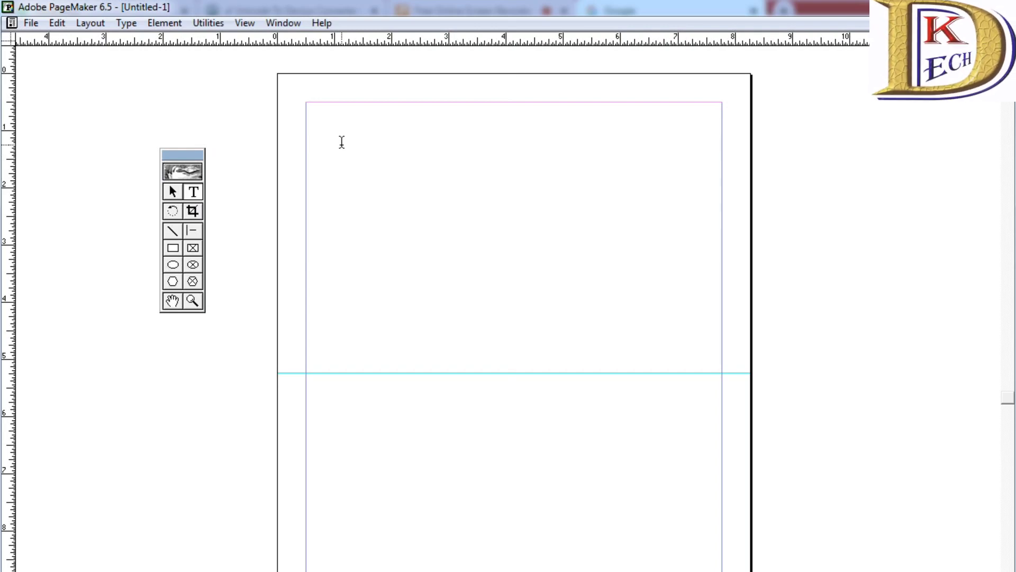
pyautogui.write('PAG')
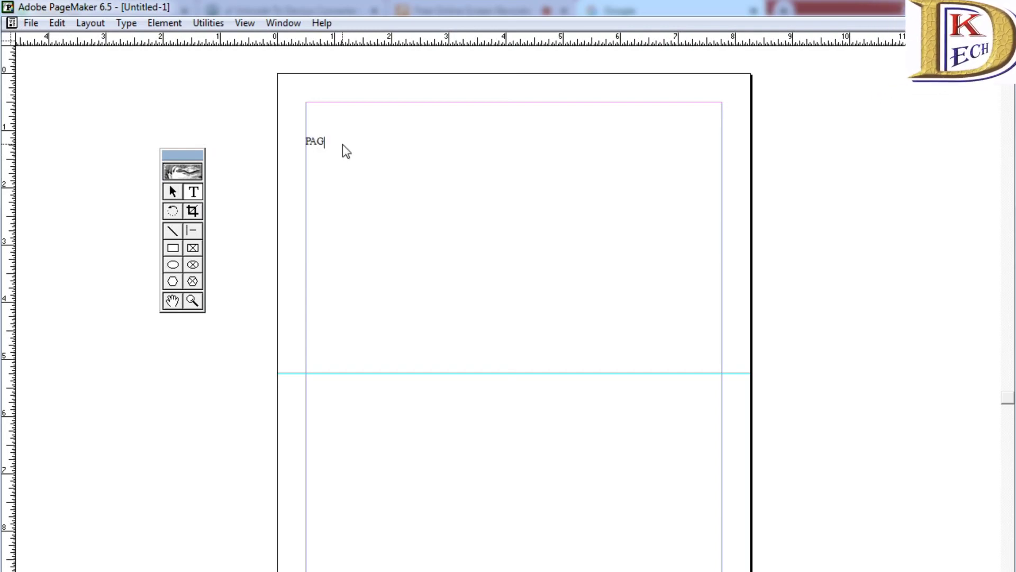
pyautogui.write('EMAKER ')
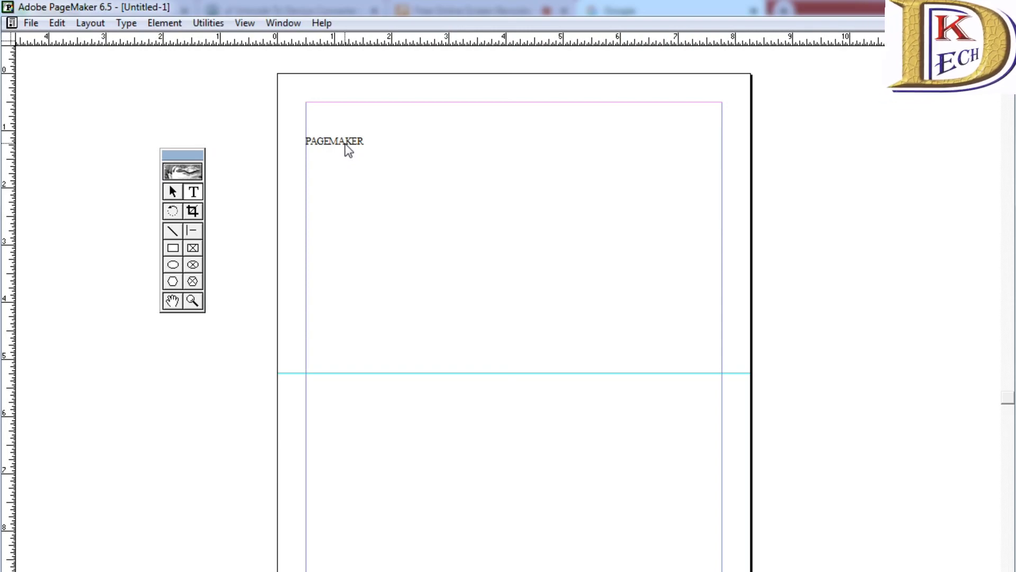
pyautogui.write('7.0')
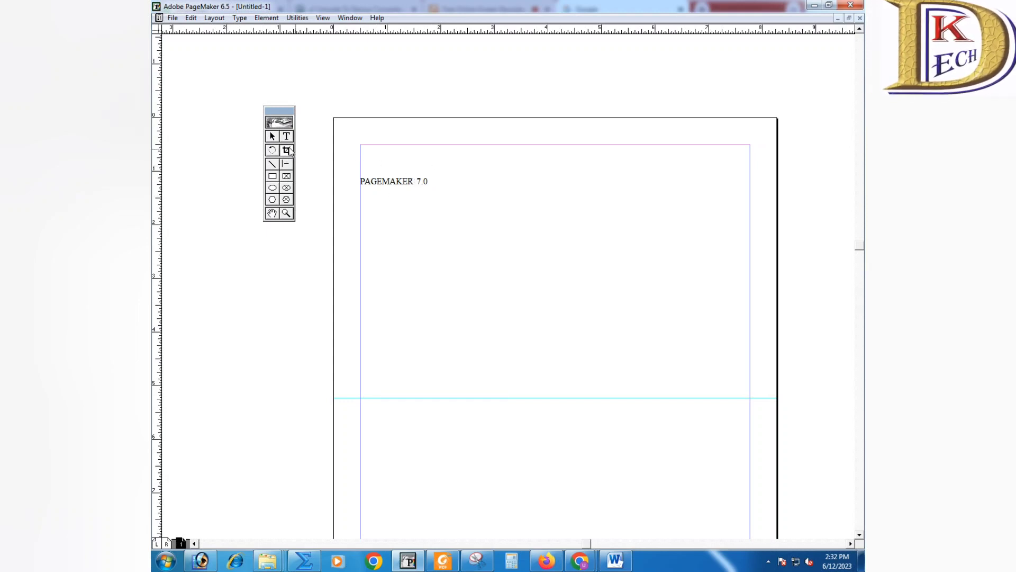
# - Draw a rectangle, a crossed placeholder frame and an ellipse around the heading text
pyautogui.moveTo(433, 173); pyautogui.dragTo(491, 210)
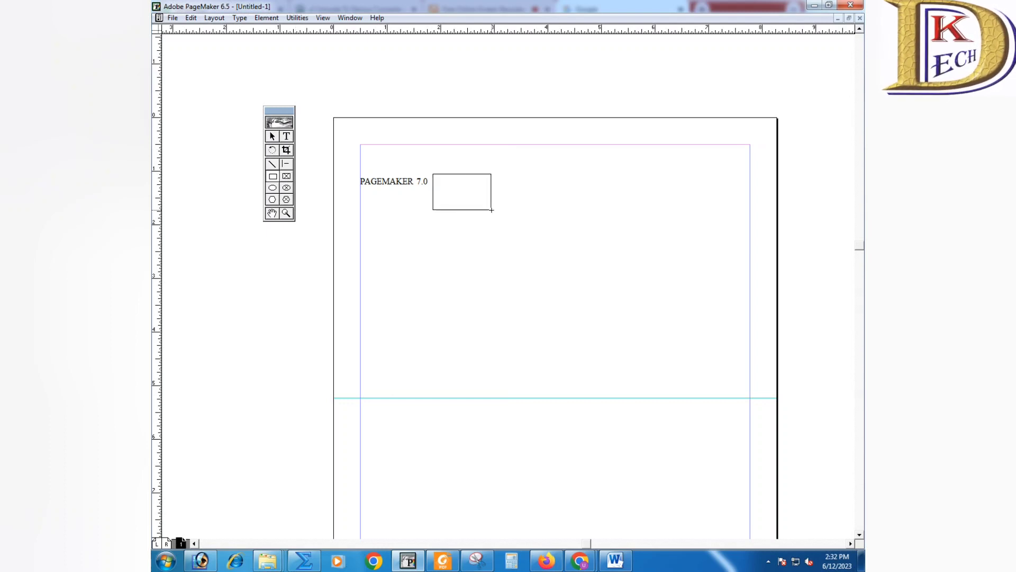
pyautogui.click(287, 178)
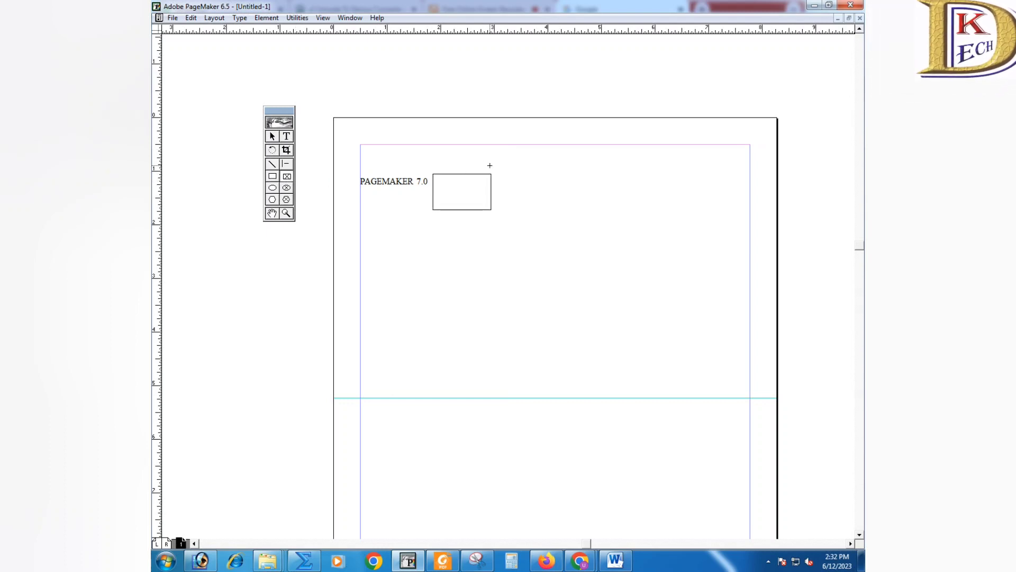
pyautogui.moveTo(501, 172); pyautogui.dragTo(589, 228)
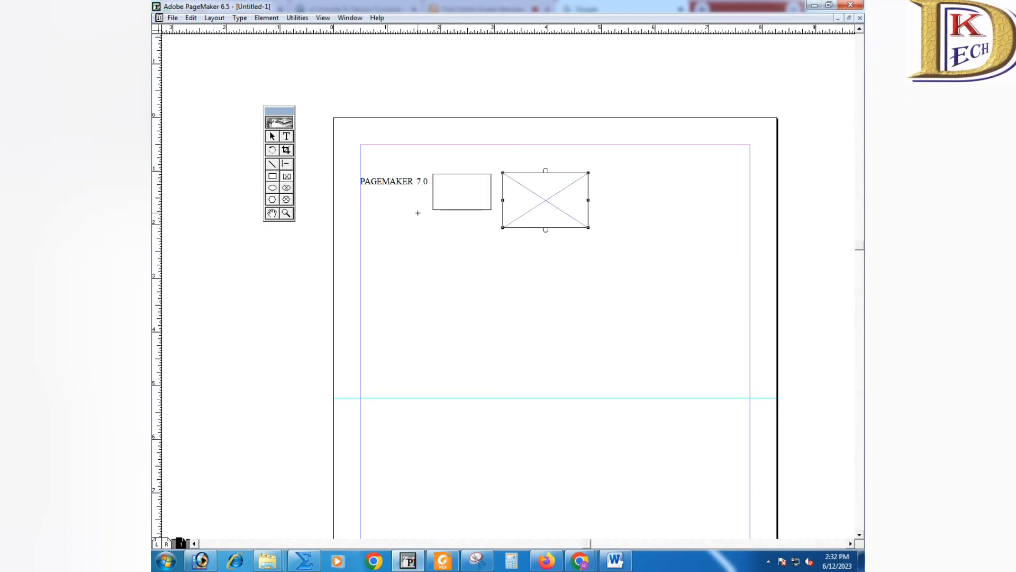
pyautogui.click(272, 187)
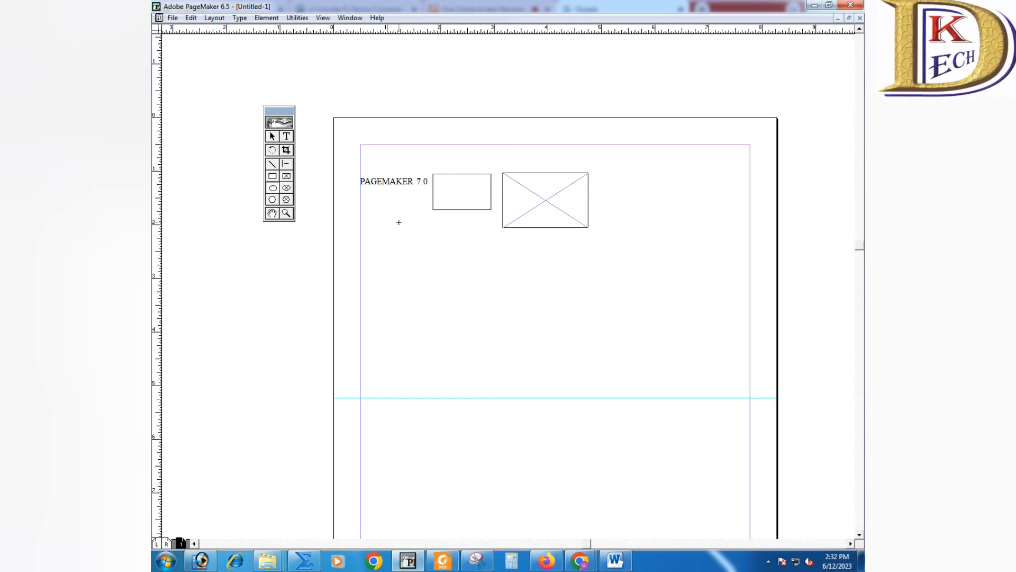
pyautogui.moveTo(399, 223); pyautogui.dragTo(487, 278)
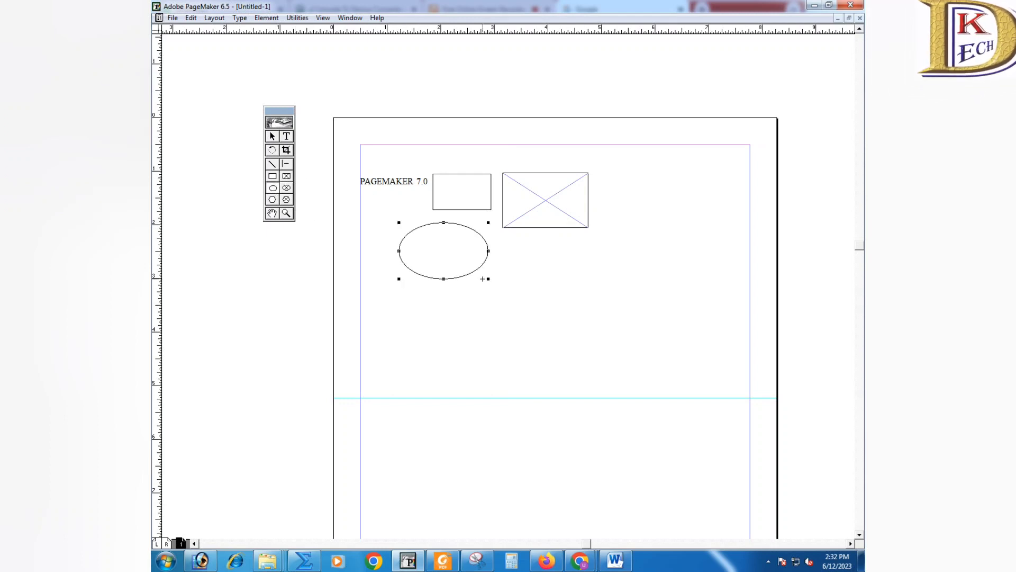
# - Pan around the page and type stray 'gfgfg' and 'gfgfgf' text blocks
pyautogui.click(273, 213)
pyautogui.moveTo(364, 233)
pyautogui.mouseDown()
pyautogui.moveTo(423, 281)
pyautogui.moveTo(316, 149)
pyautogui.moveTo(327, 201)
pyautogui.mouseUp()
pyautogui.moveTo(418, 267)
pyautogui.mouseDown()
pyautogui.moveTo(384, 236)
pyautogui.moveTo(663, 206)
pyautogui.mouseUp()
pyautogui.moveTo(453, 251)
pyautogui.mouseDown()
pyautogui.moveTo(563, 238)
pyautogui.moveTo(535, 225)
pyautogui.moveTo(316, 205)
pyautogui.mouseUp()
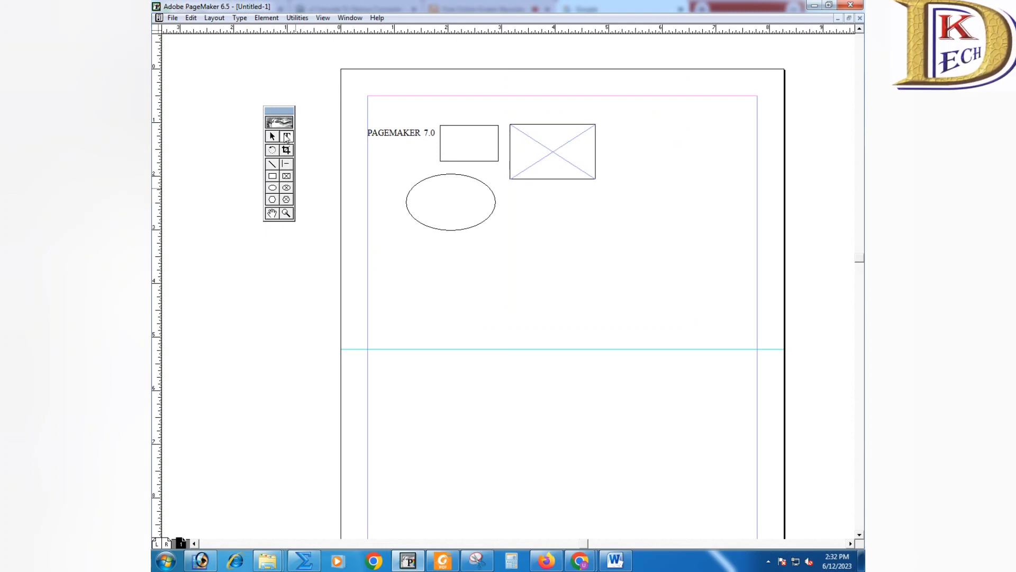
pyautogui.click(202, 292)
pyautogui.write('gfgfg')
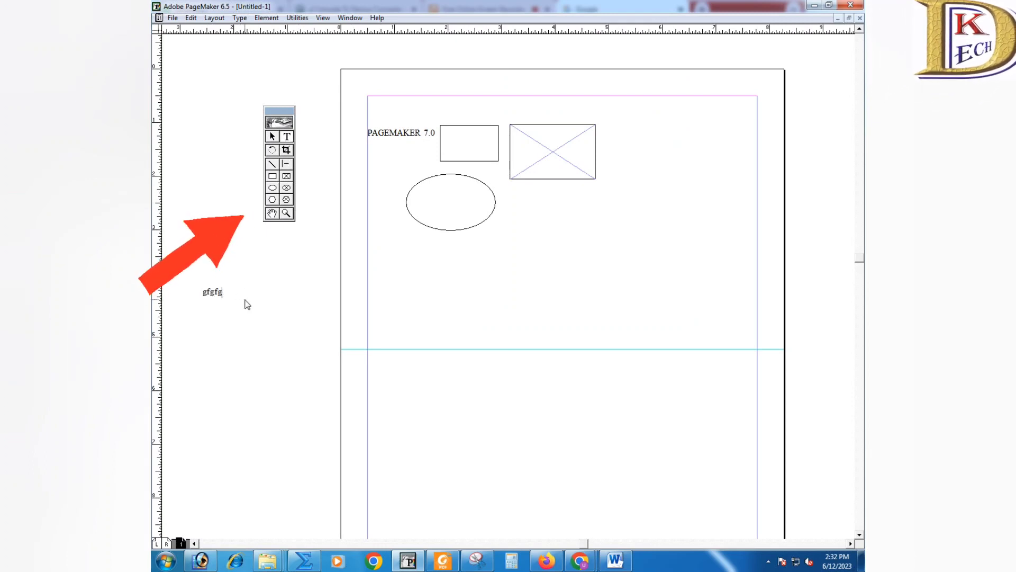
pyautogui.click(477, 56)
pyautogui.write('gfgfgf')
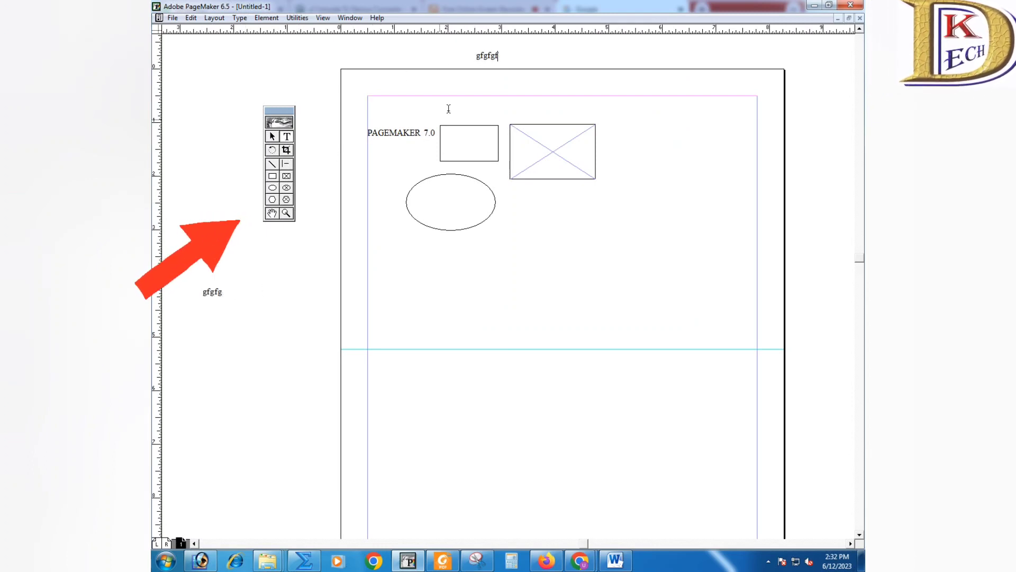
# - Zoom in on the ellipse, then fit the whole page in the window
pyautogui.click(287, 216)
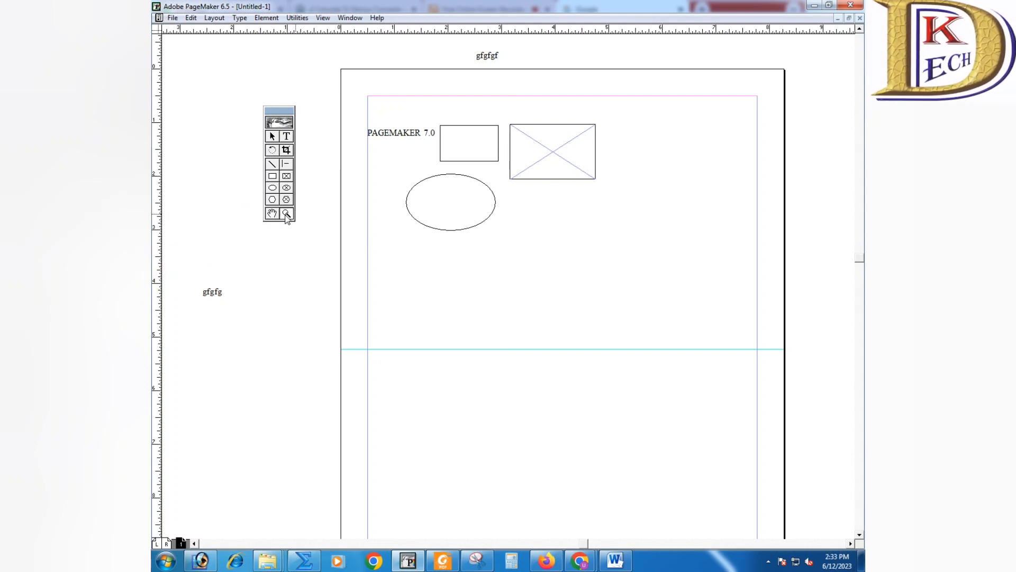
pyautogui.click(430, 228)
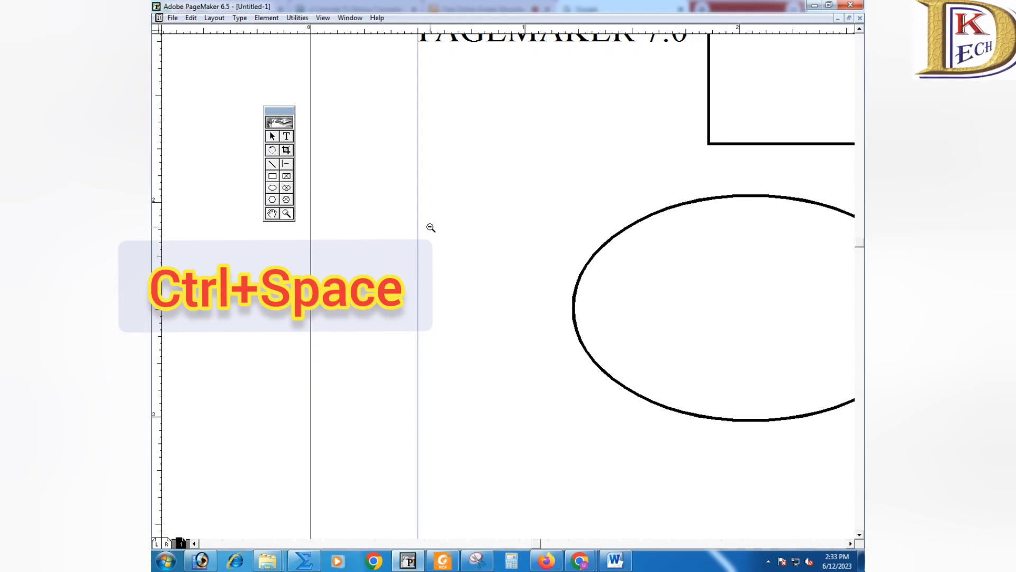
pyautogui.hotkey('ctrl', '0')
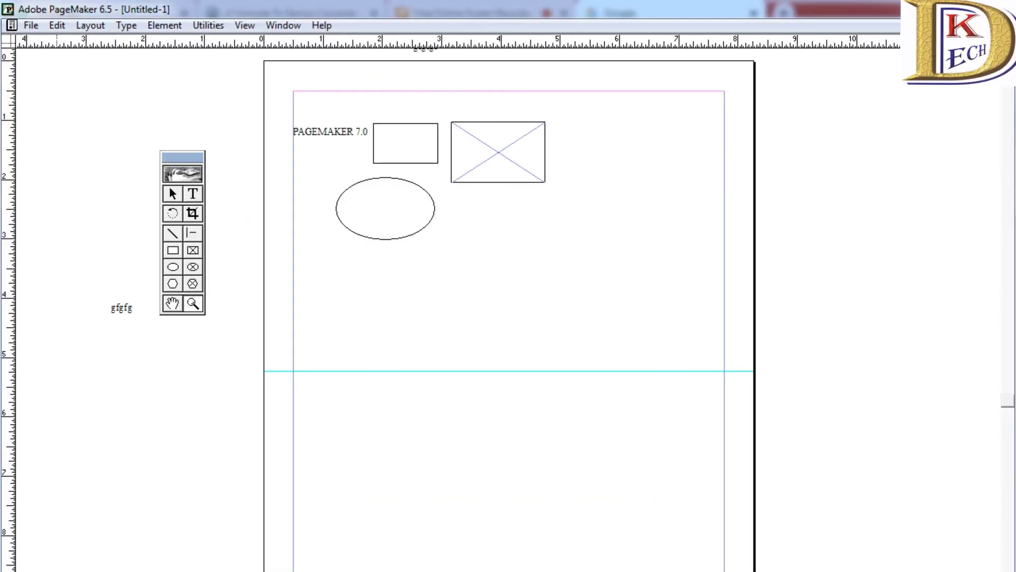
# - Insert 5 pages after the current page via Layout > Insert Pages
pyautogui.hotkey('alt', 'l')
pyautogui.press('i')
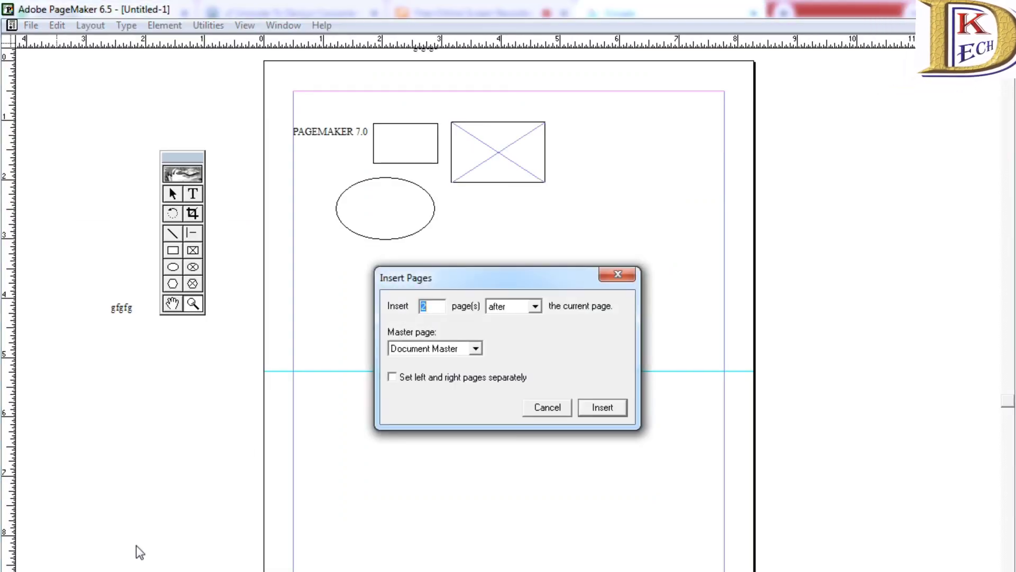
pyautogui.click(423, 307)
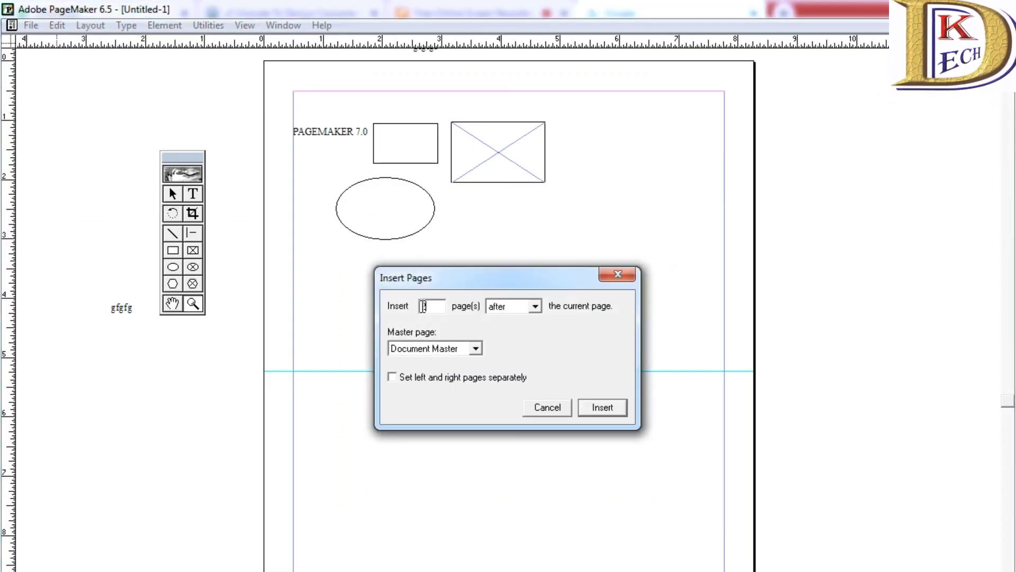
pyautogui.write('5')
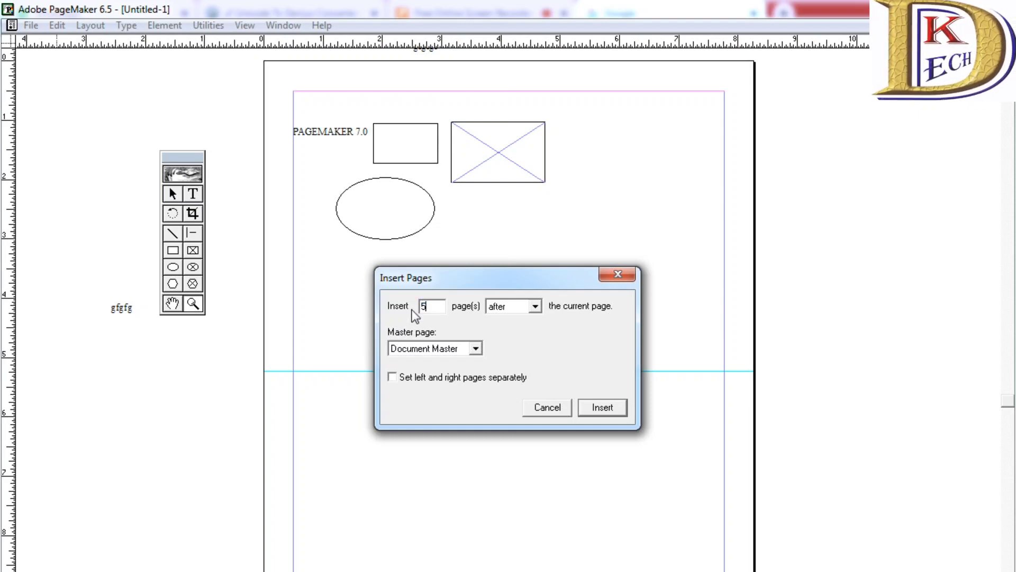
pyautogui.click(523, 309)
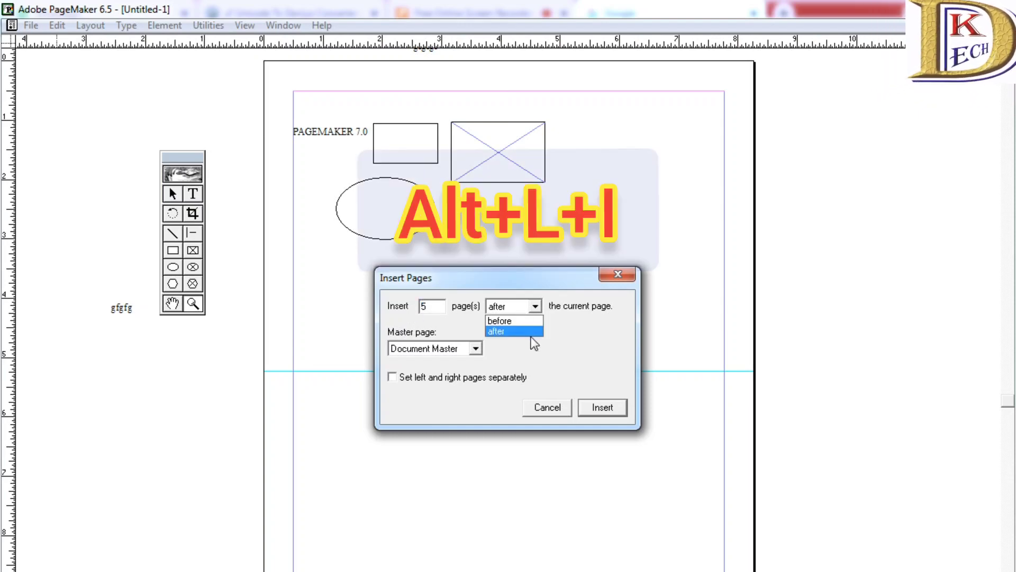
pyautogui.click(524, 331)
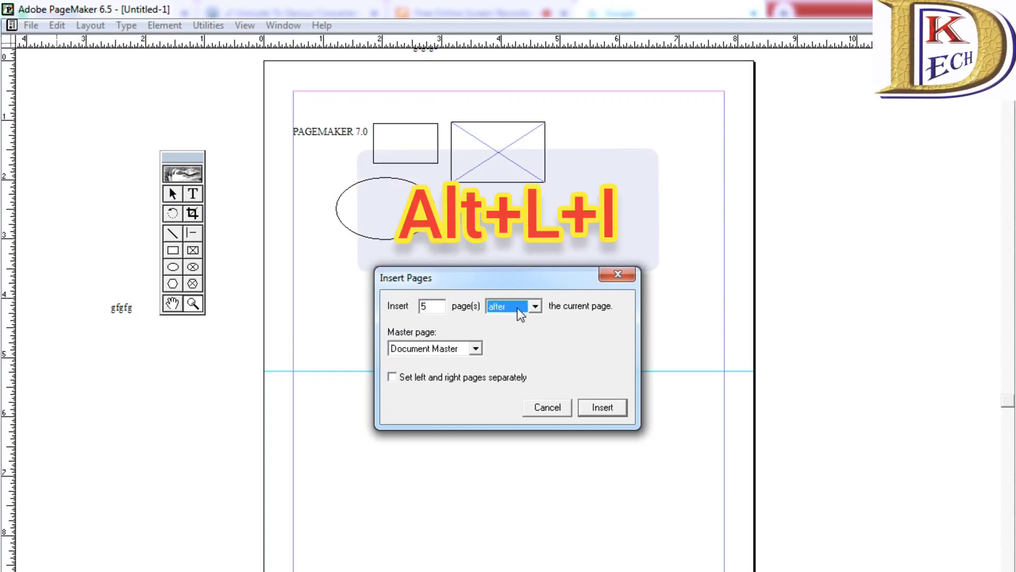
pyautogui.click(593, 410)
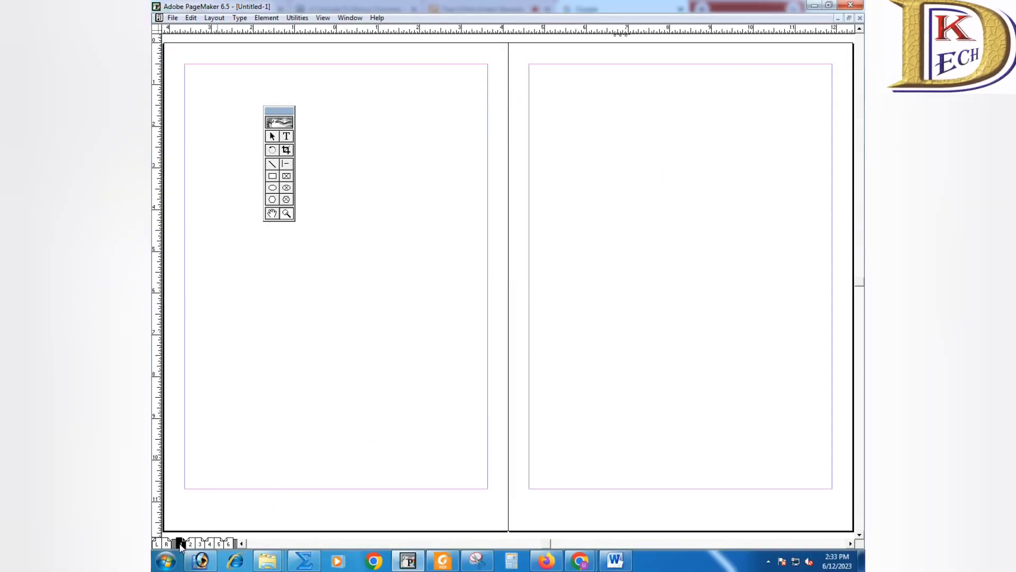
# - Browse the page spreads from page 1 to pages 4–5, then reopen Document Setup
pyautogui.click(181, 545)
pyautogui.click(217, 545)
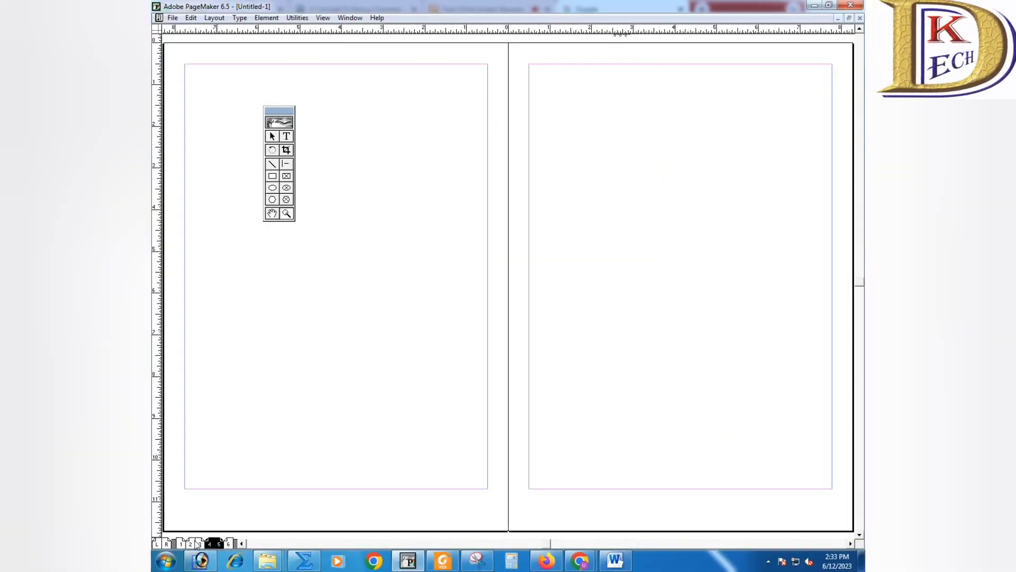
pyautogui.click(181, 544)
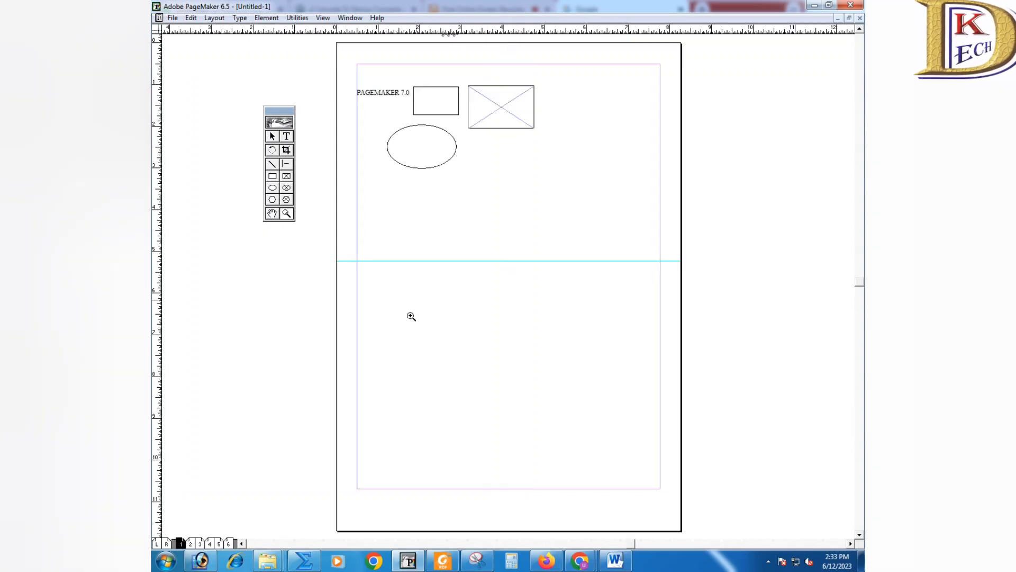
pyautogui.click(200, 544)
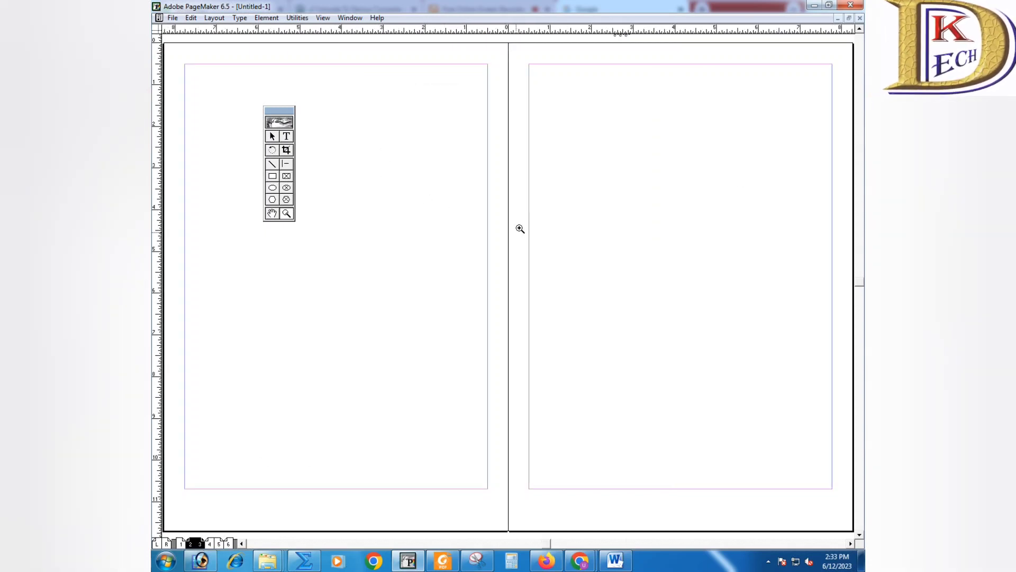
pyautogui.press('pagedown')
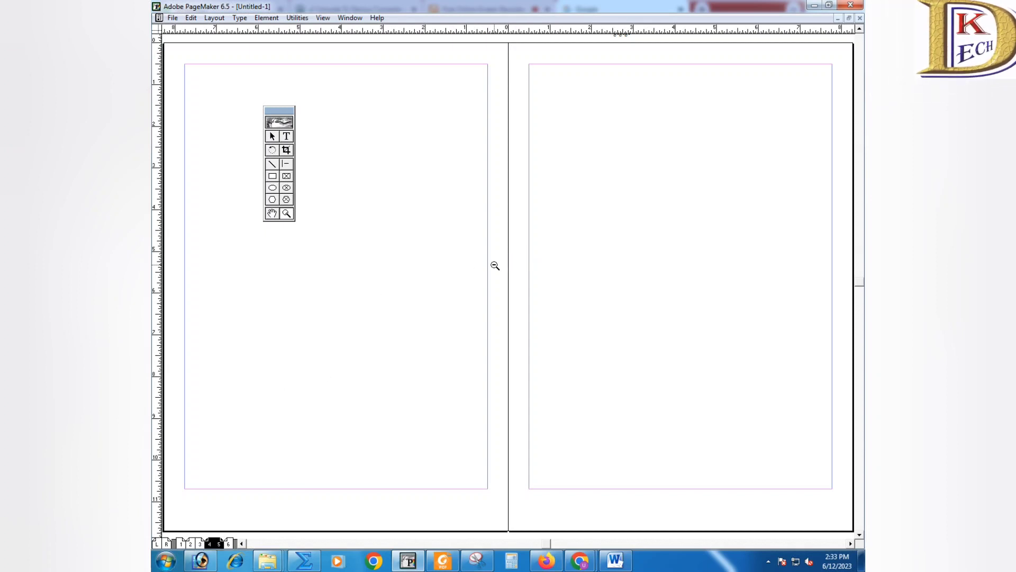
pyautogui.hotkey('ctrl', 'shift', 'p')
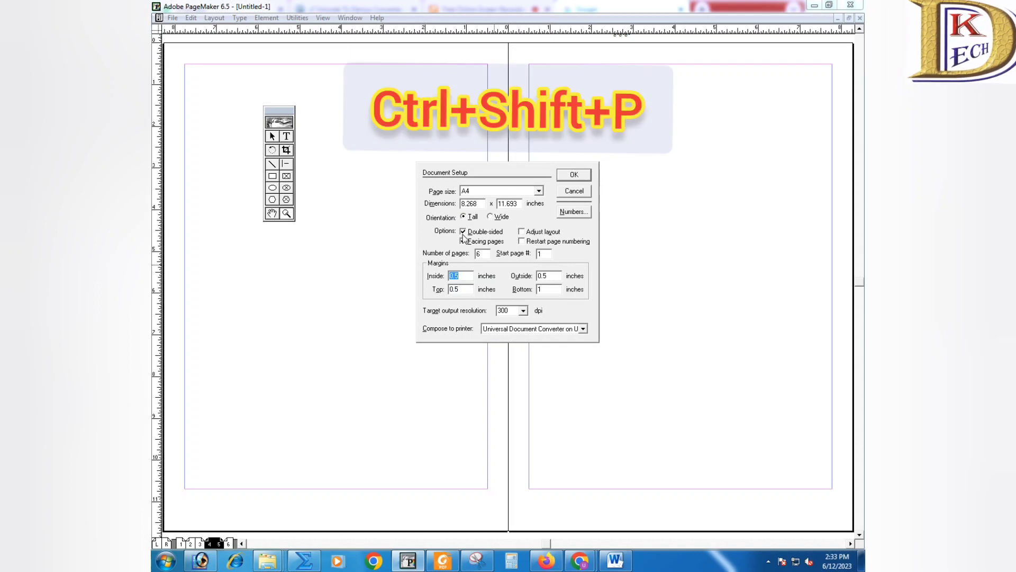
# - Turn off Double-sided in Document Setup and step back to page 1
pyautogui.click(463, 232)
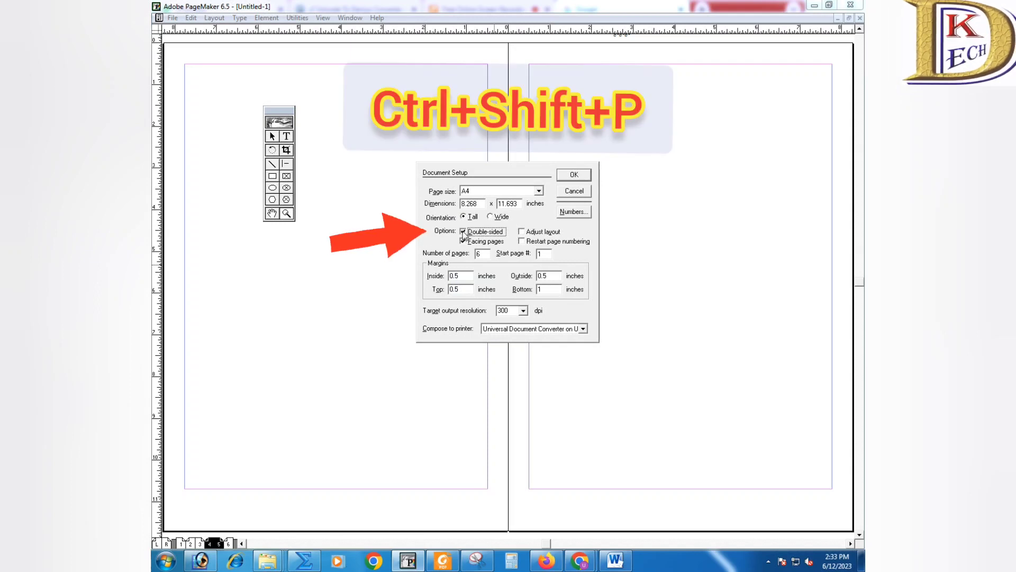
pyautogui.click(574, 175)
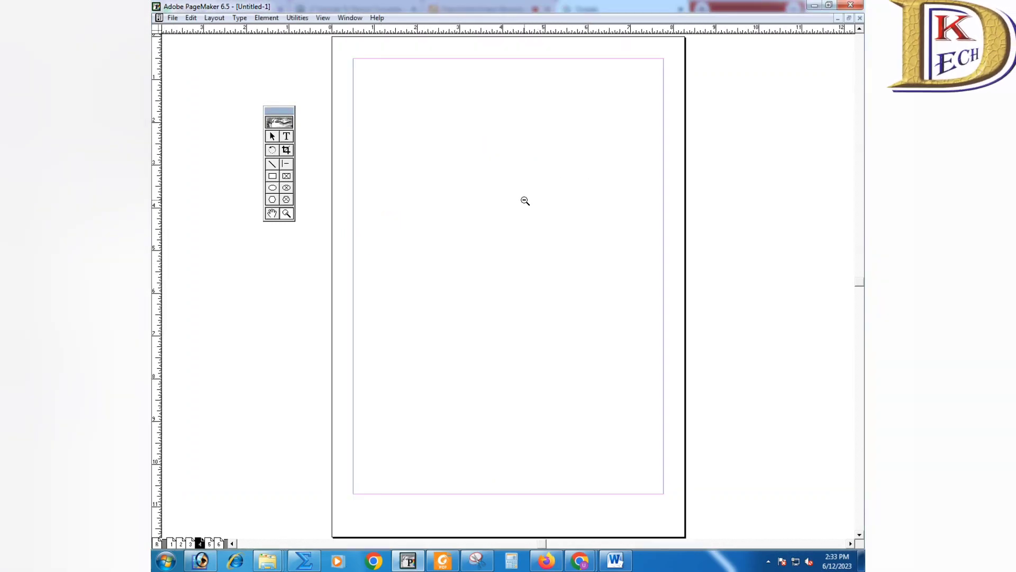
pyautogui.press('pageup')
pyautogui.press('pageup')
pyautogui.press('pageup')
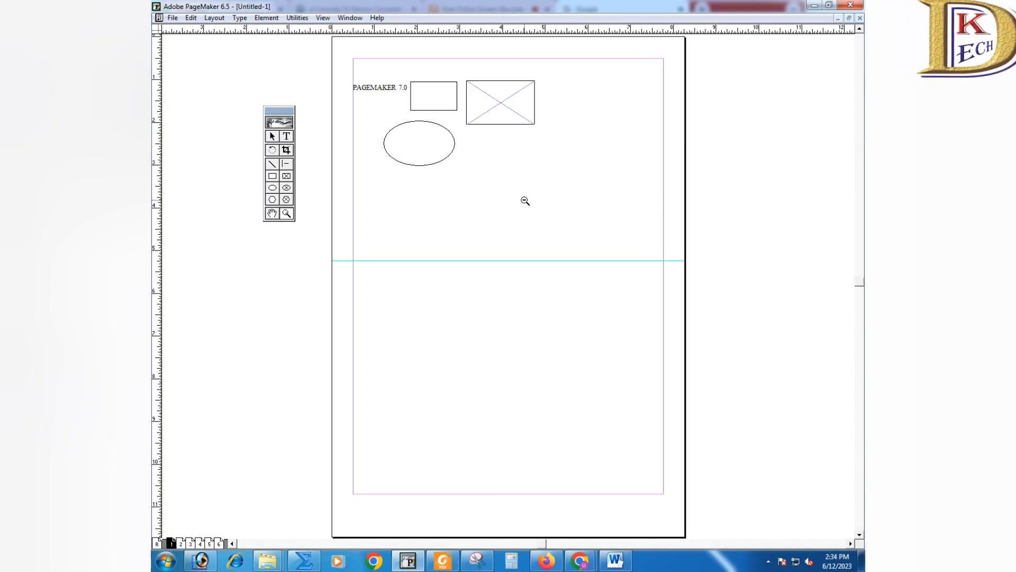
# - Page forward to page 5, view the master page, and show recent publications
pyautogui.press('pagedown')
pyautogui.press('pagedown')
pyautogui.press('pagedown')
pyautogui.press('pagedown')
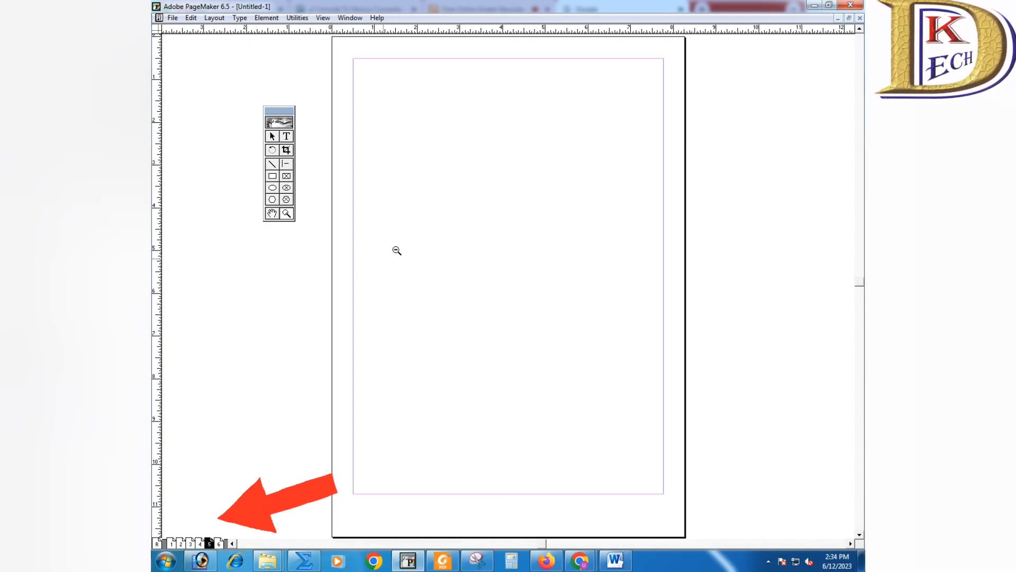
pyautogui.click(158, 544)
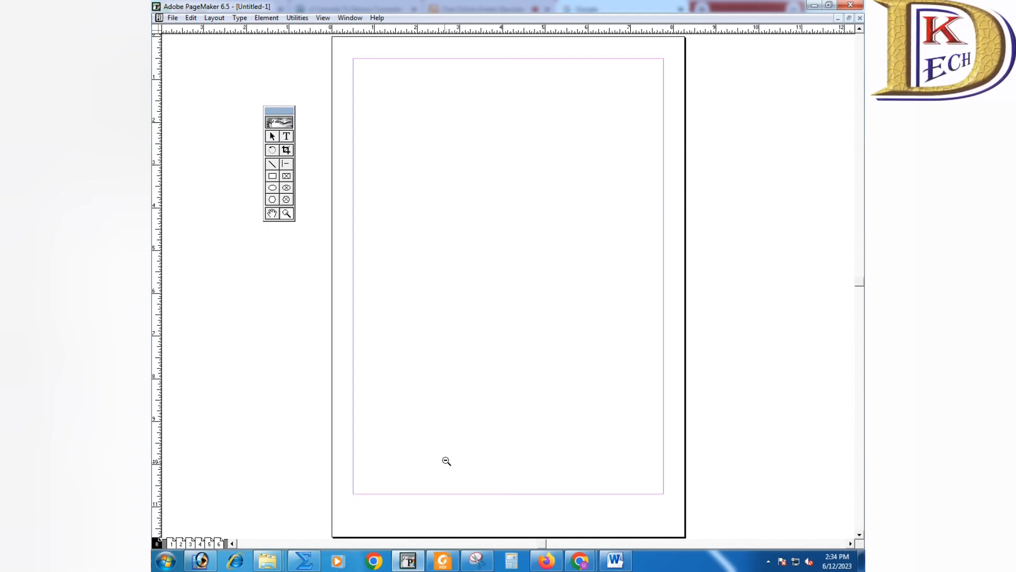
pyautogui.click(173, 17)
pyautogui.moveTo(212, 55)
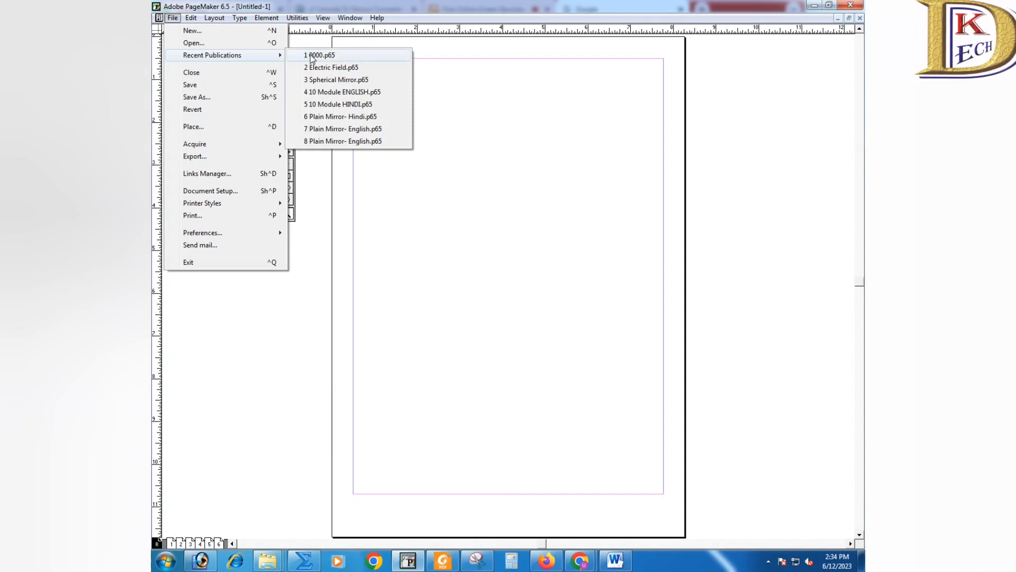
# - Open 0000.p65 from recent publications and dismiss the PANOSE font-matching report
pyautogui.click(310, 55)
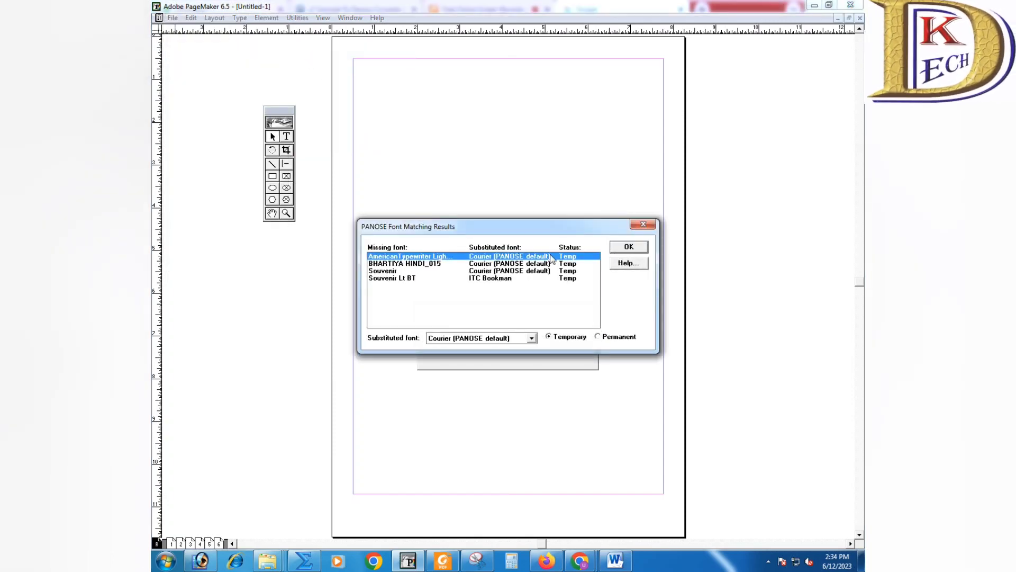
pyautogui.click(622, 248)
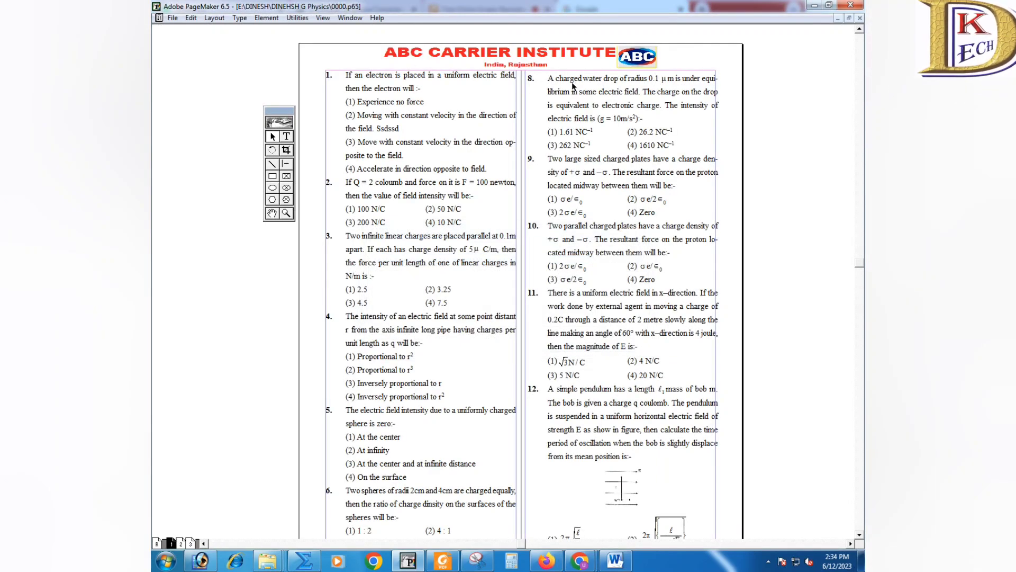
# - Select the question columns, move the left one, then undo the move
pyautogui.click(388, 91)
pyautogui.click(605, 95)
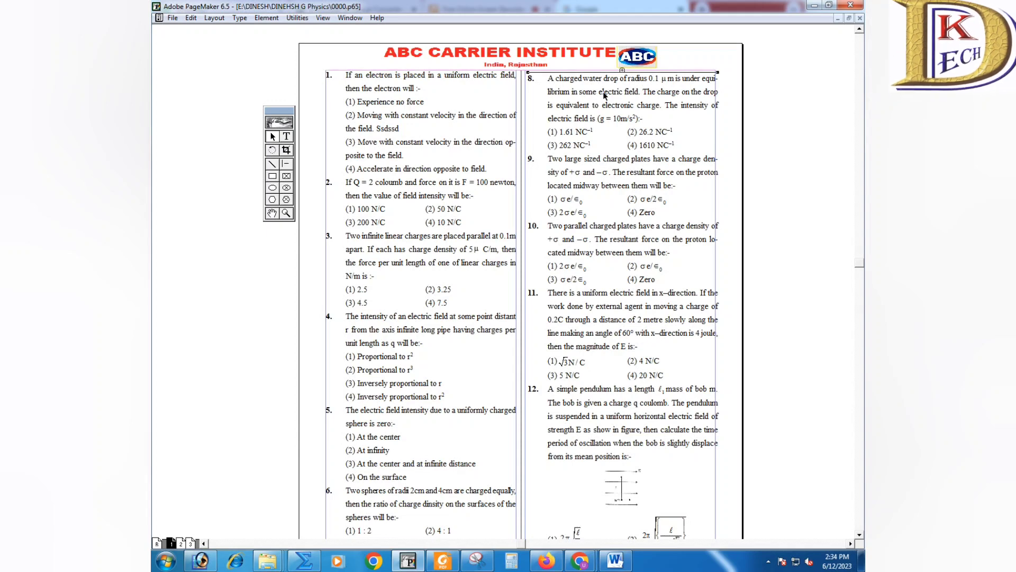
pyautogui.click(402, 113)
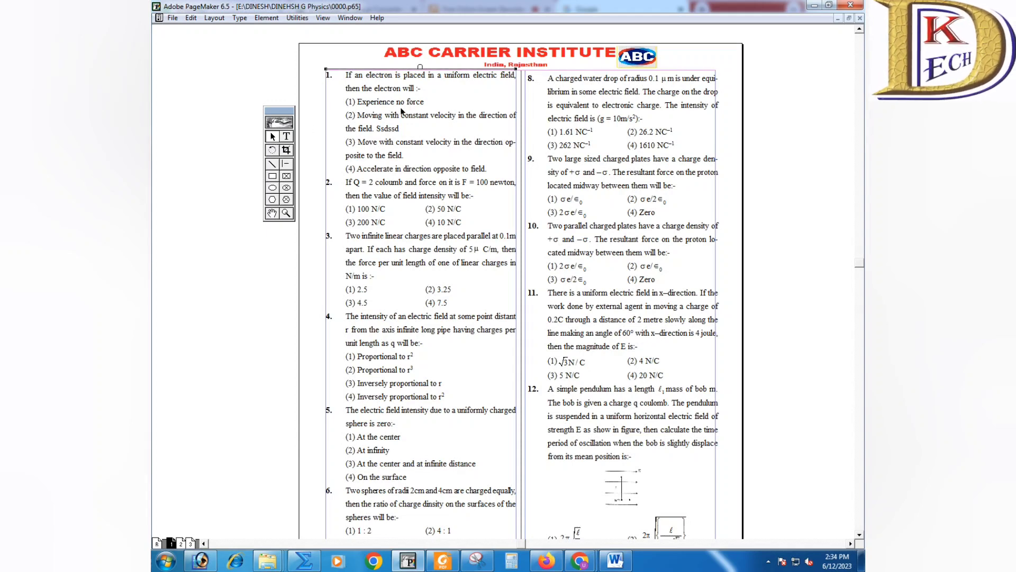
pyautogui.scroll(-3, 417, 109)
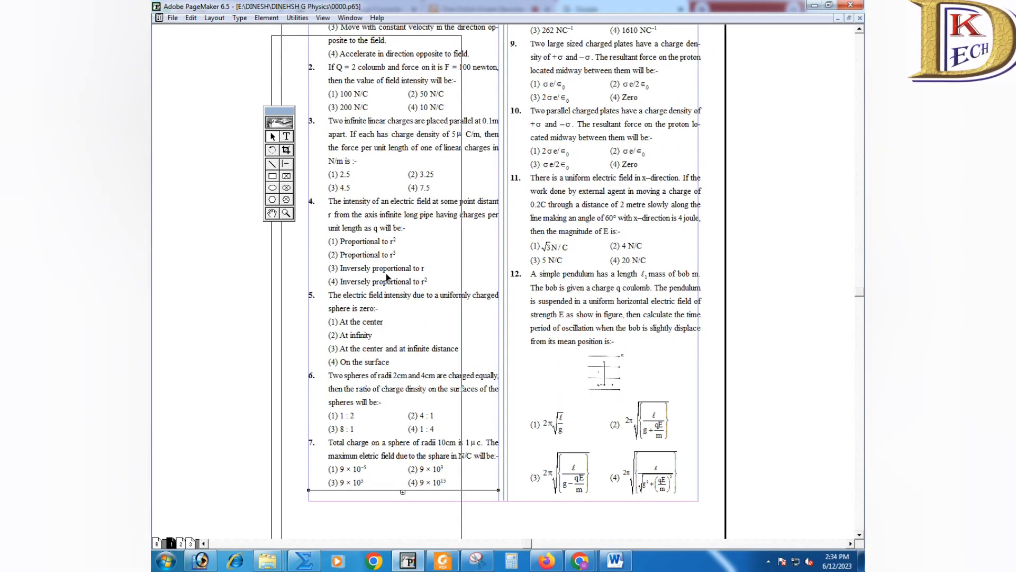
pyautogui.moveTo(425, 195); pyautogui.dragTo(332, 331)
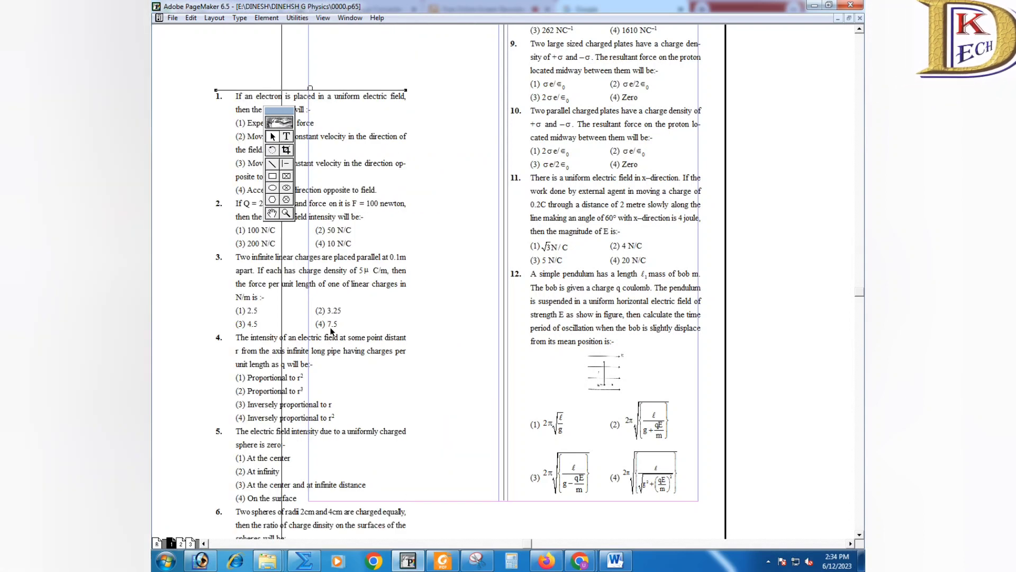
pyautogui.hotkey('ctrl', 'z')
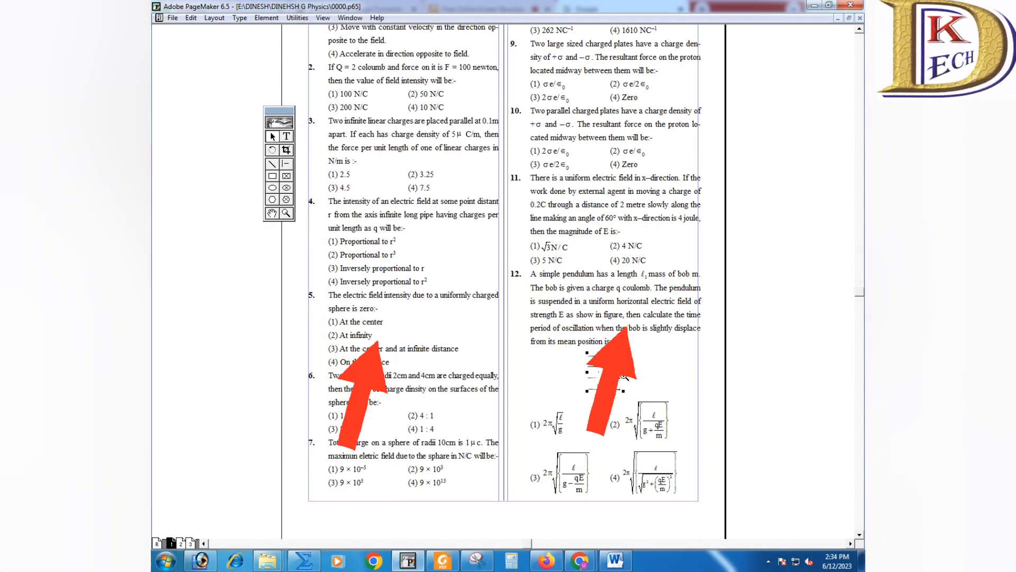
# - Zoom in on question 12's figure and answer formula (2), scrolling around it
pyautogui.click(633, 353)
pyautogui.click(625, 416)
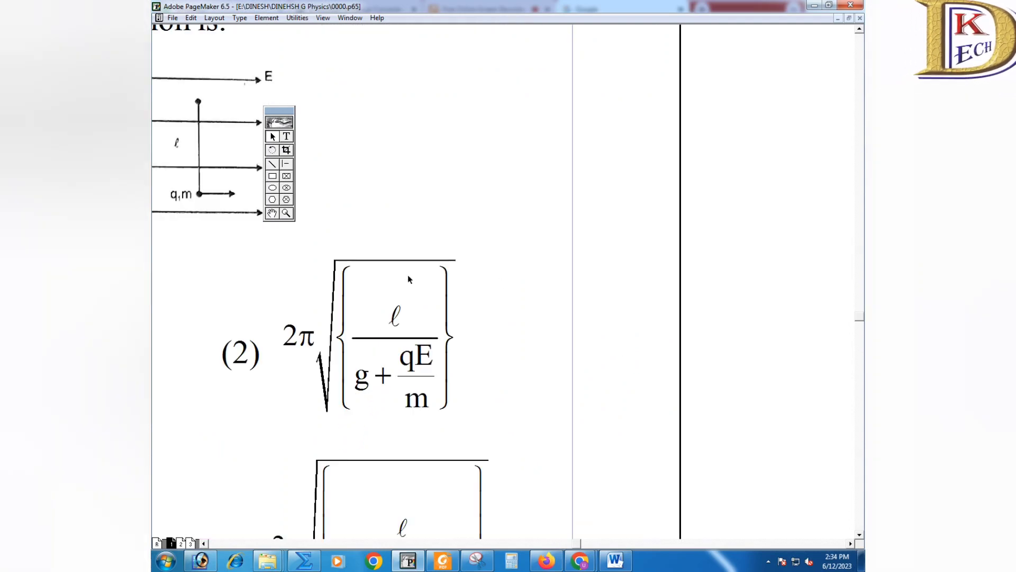
pyautogui.scroll(2, 410, 279)
pyautogui.hscroll(-5, 409, 279)
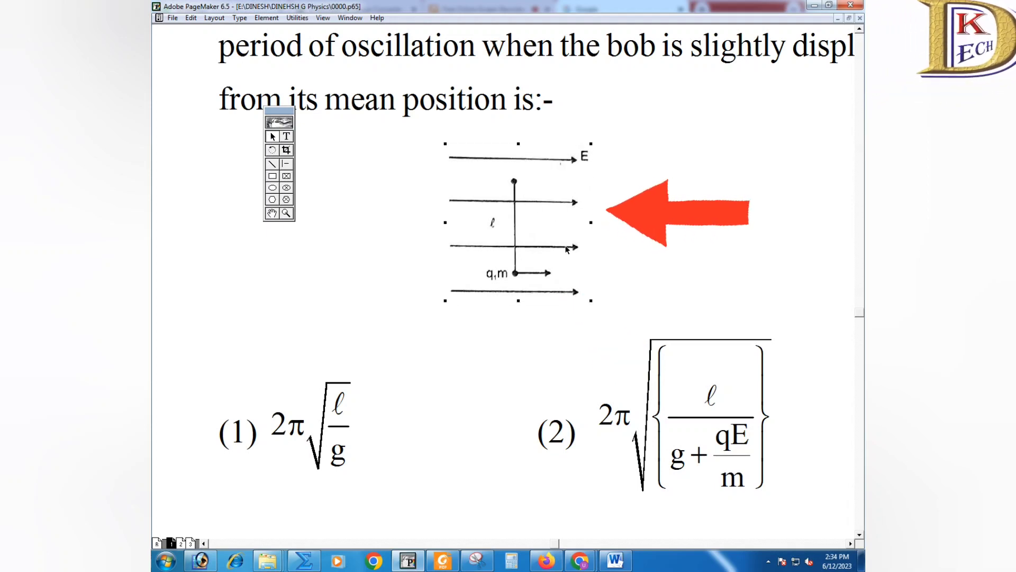
pyautogui.scroll(-3, 565, 249)
pyautogui.scroll(3, 562, 248)
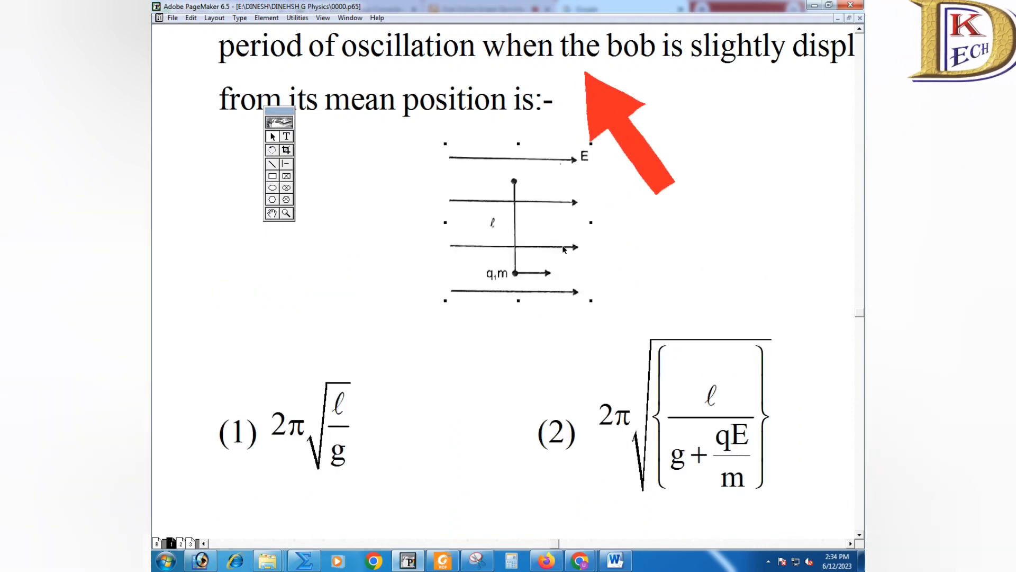
# - Type stray 'fdfd' into the question text, select formula (1), and pan to formulas (3)–(4)
pyautogui.click(286, 136)
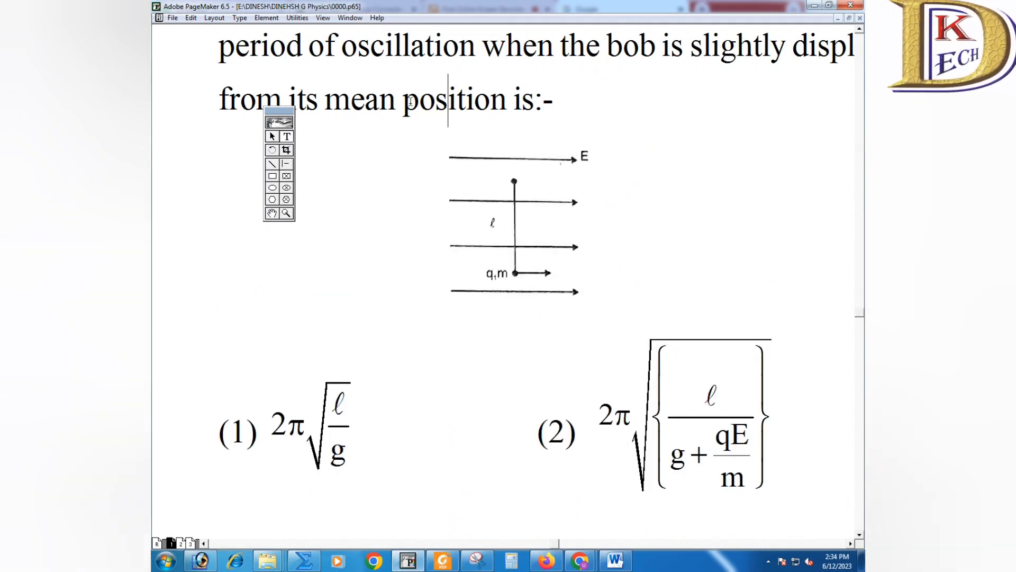
pyautogui.write('fdfd')
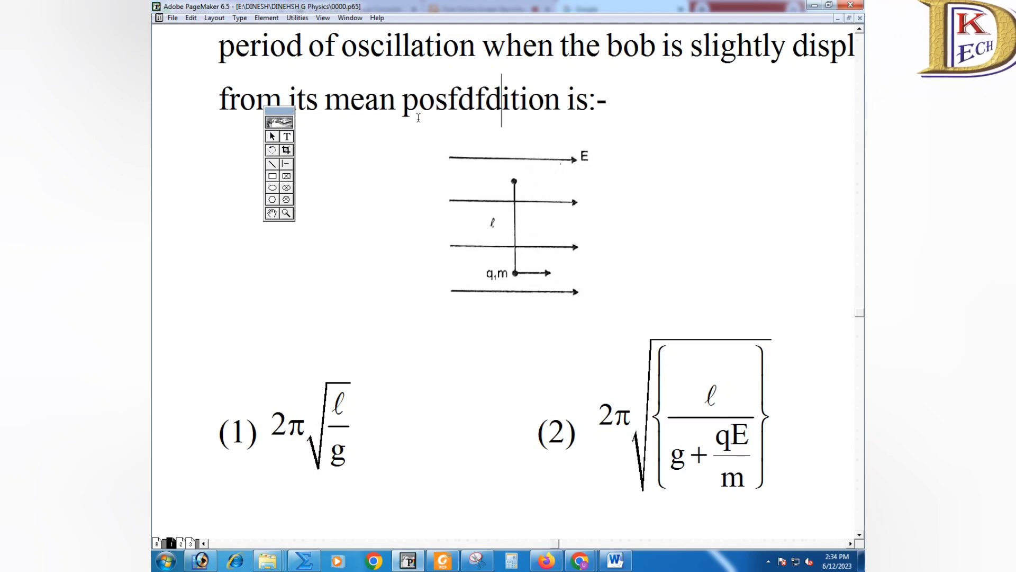
pyautogui.hotkey('shift', 'F1')
pyautogui.click(341, 407)
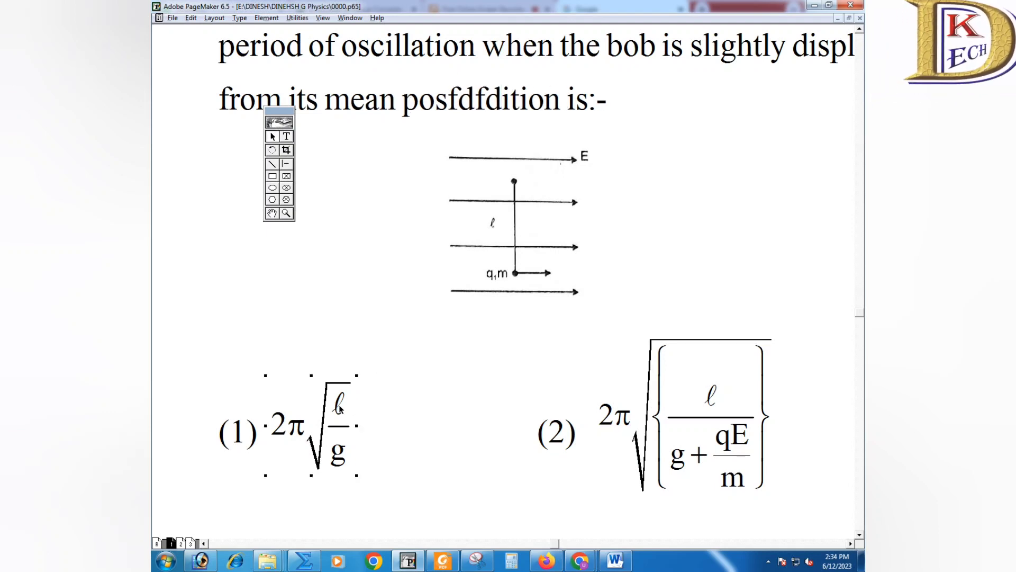
pyautogui.moveTo(341, 408); pyautogui.dragTo(485, 260)
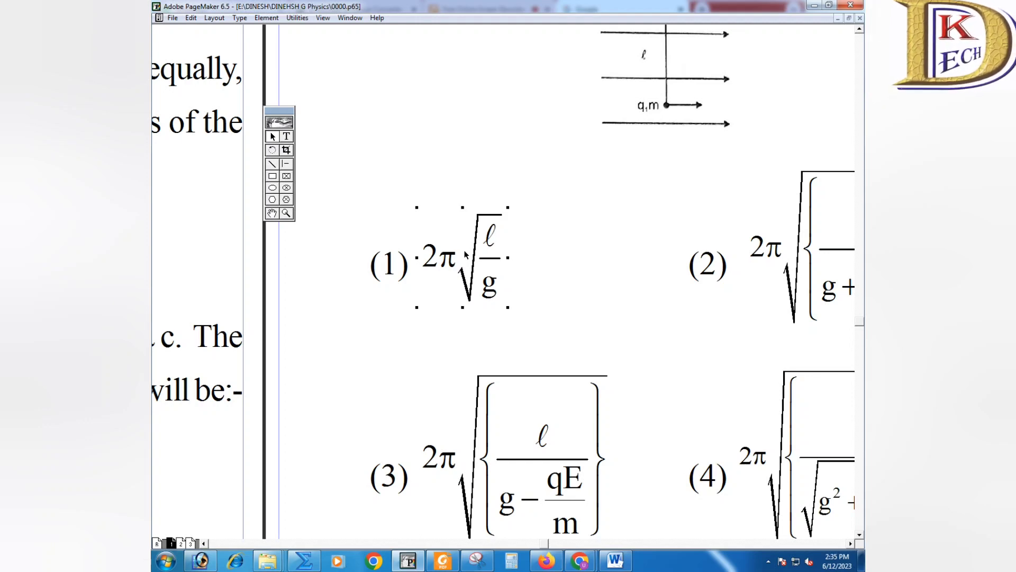
# - Open formula (1) in MathType, reposition and enlarge the window, and delete the formula
pyautogui.doubleClick(465, 255)
pyautogui.moveTo(535, 316); pyautogui.dragTo(413, 197)
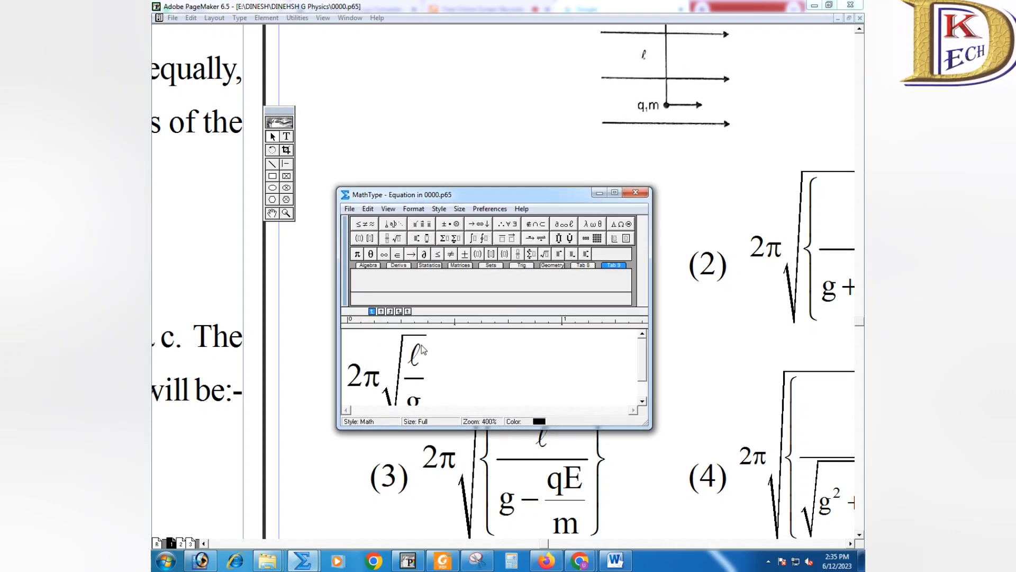
pyautogui.moveTo(647, 424); pyautogui.dragTo(735, 486)
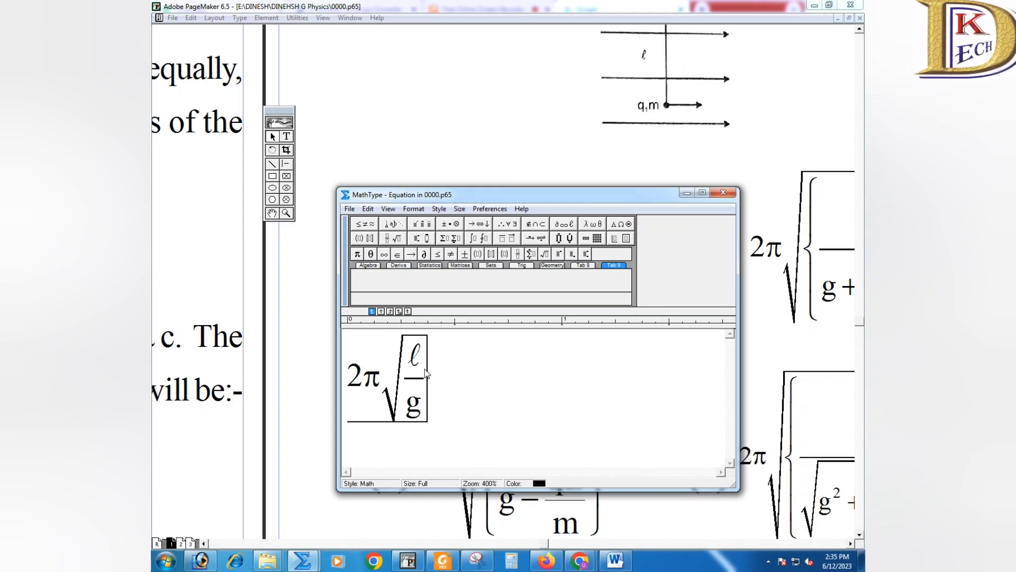
pyautogui.press('Delete')
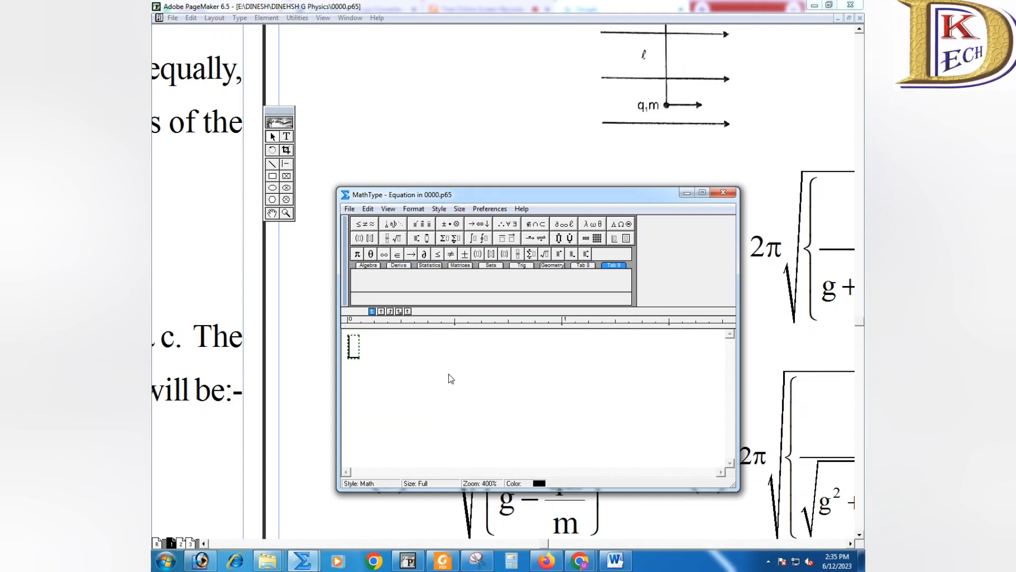
# - Enter 2 followed by the fraction 1/5, then another 2
pyautogui.write('2')
pyautogui.hotkey('ctrl', 'f')
pyautogui.write('1')
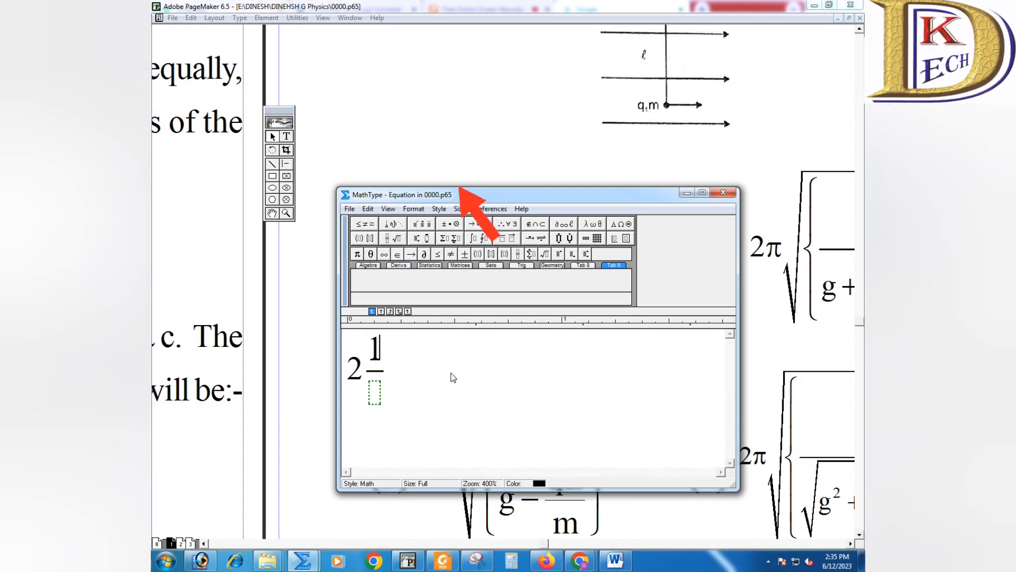
pyautogui.press('Tab')
pyautogui.write('5')
pyautogui.press('Tab')
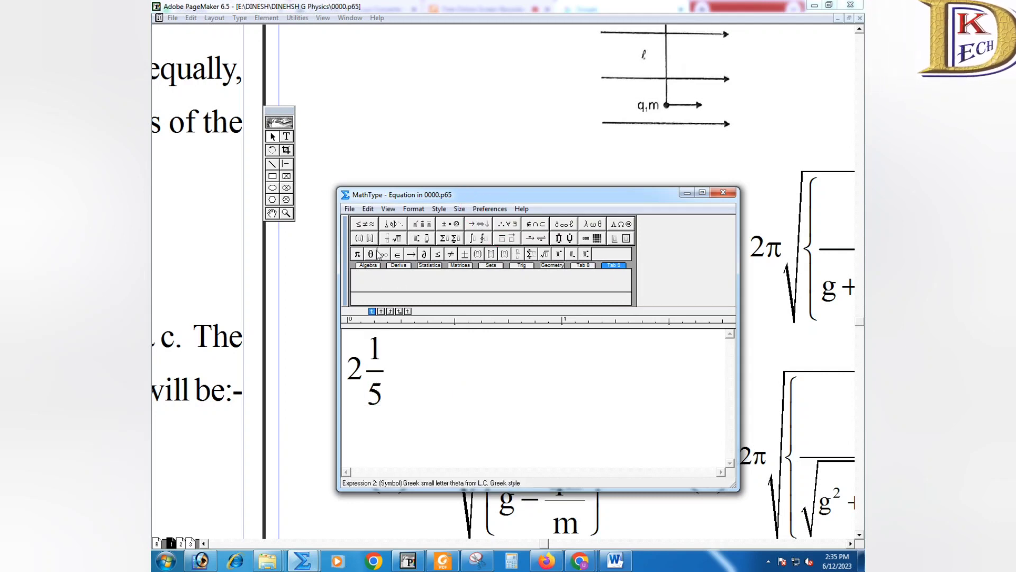
pyautogui.write(' 2')
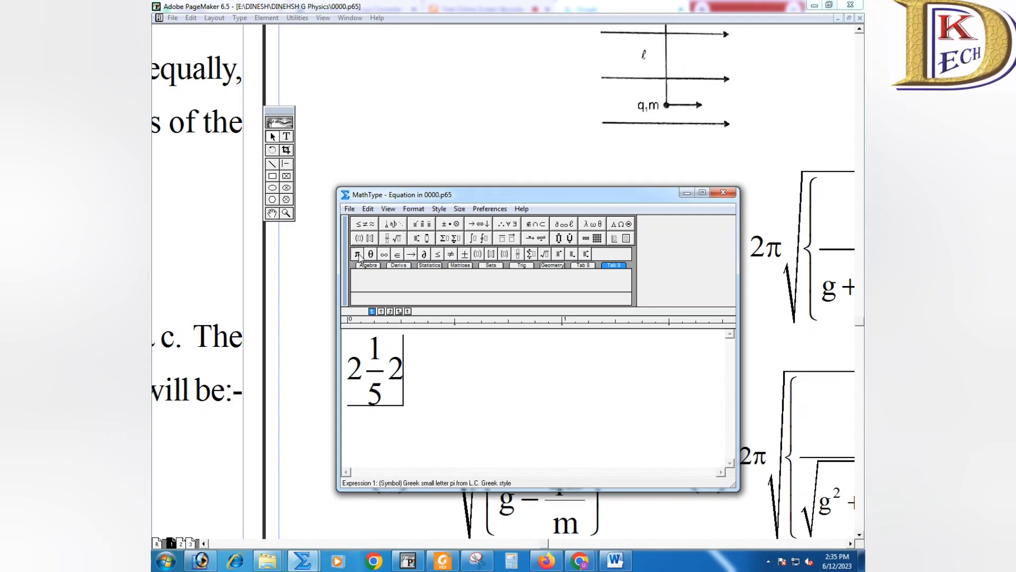
# - Add the symbols π, Δ, β, φ and a dagger after the 2
pyautogui.click(358, 255)
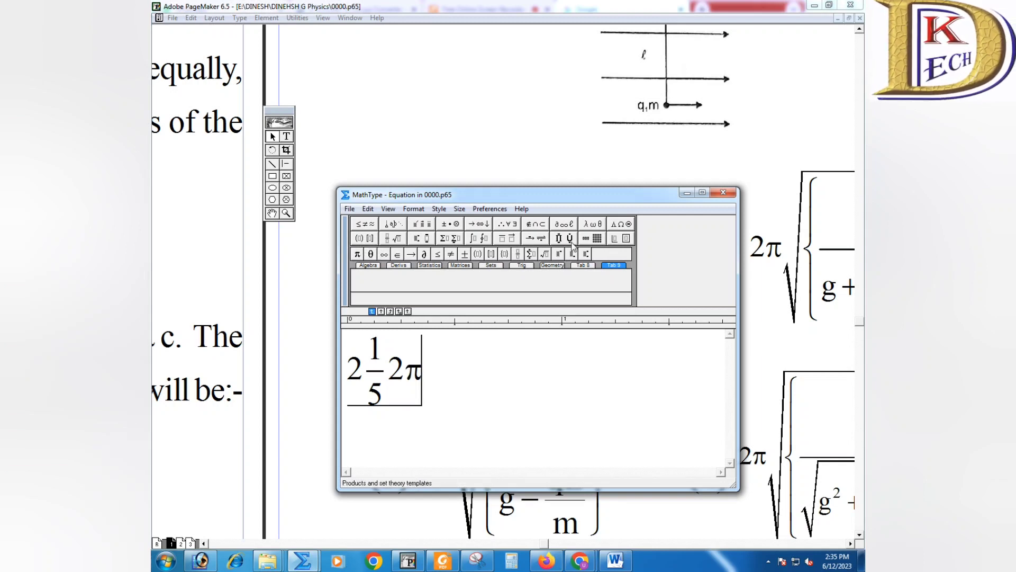
pyautogui.click(621, 224)
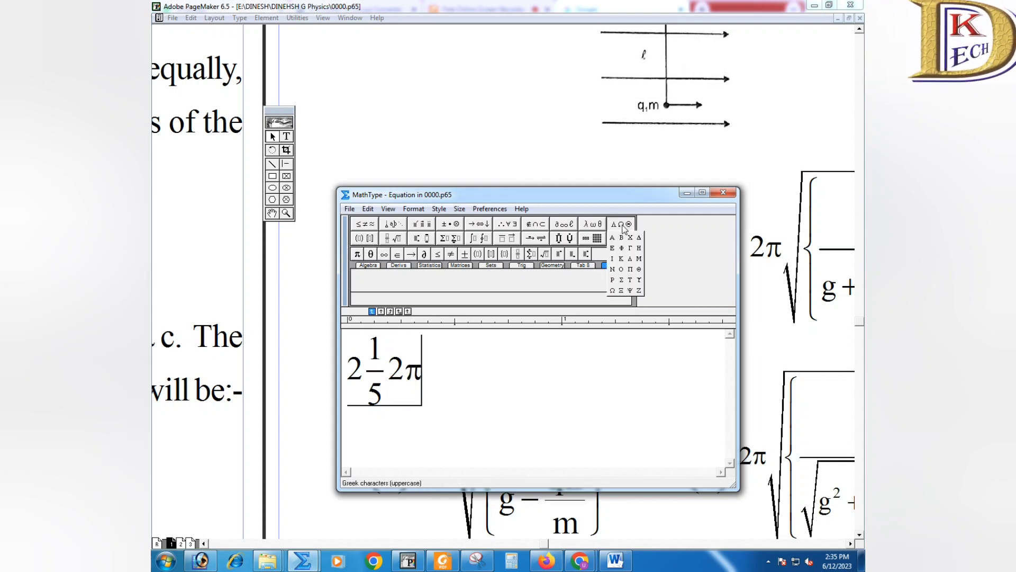
pyautogui.click(639, 243)
pyautogui.click(593, 223)
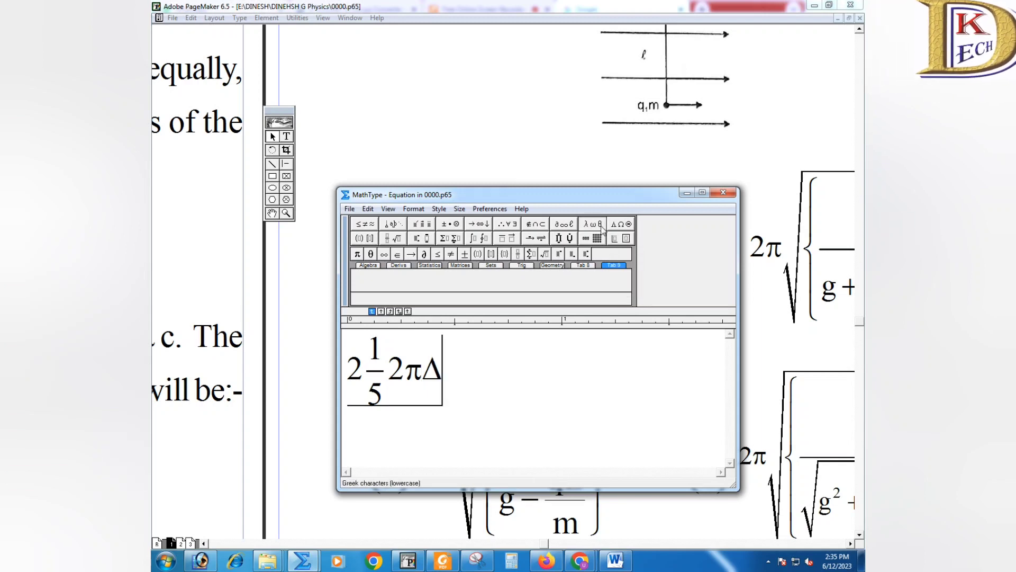
pyautogui.click(593, 237)
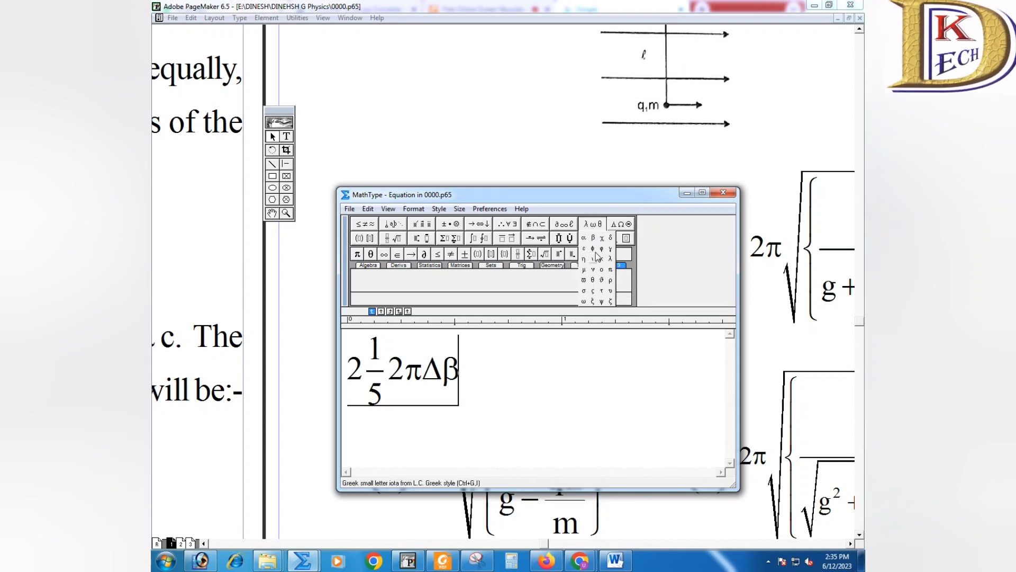
pyautogui.click(592, 224)
pyautogui.click(602, 248)
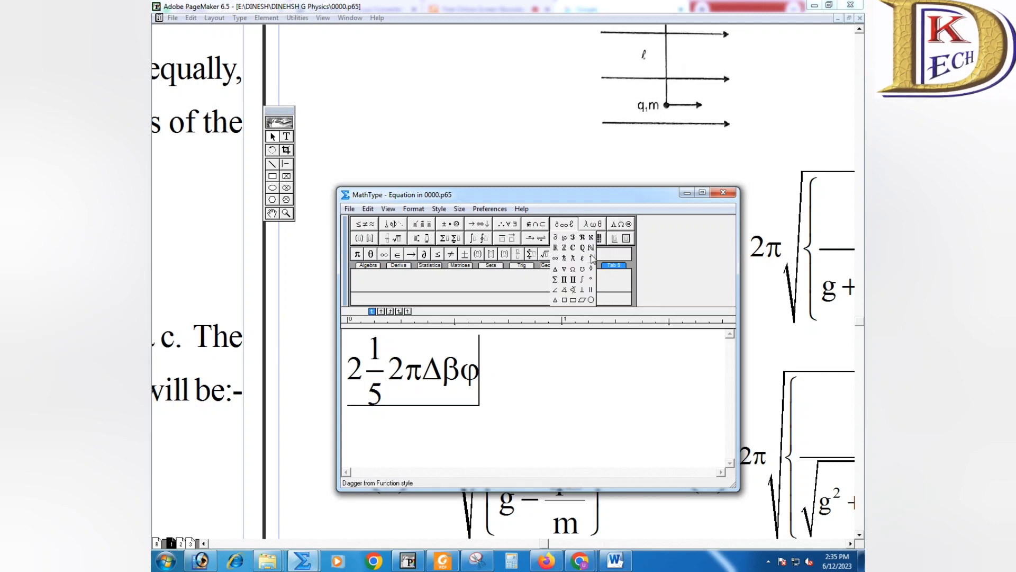
pyautogui.click(572, 249)
# - Insert a coproduct with limit slots and a 2×2 matrix template
pyautogui.click(569, 239)
pyautogui.click(574, 260)
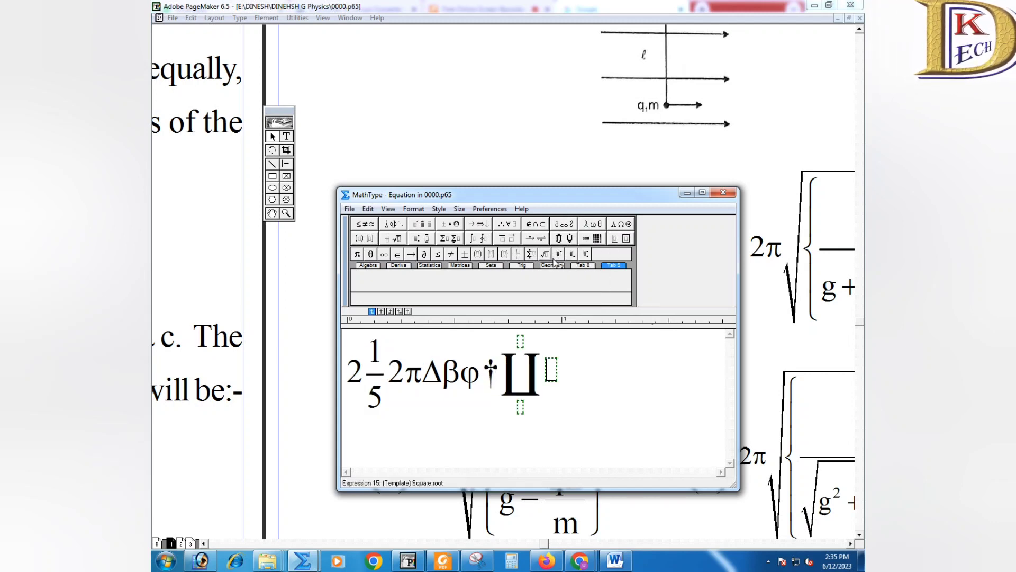
pyautogui.click(597, 238)
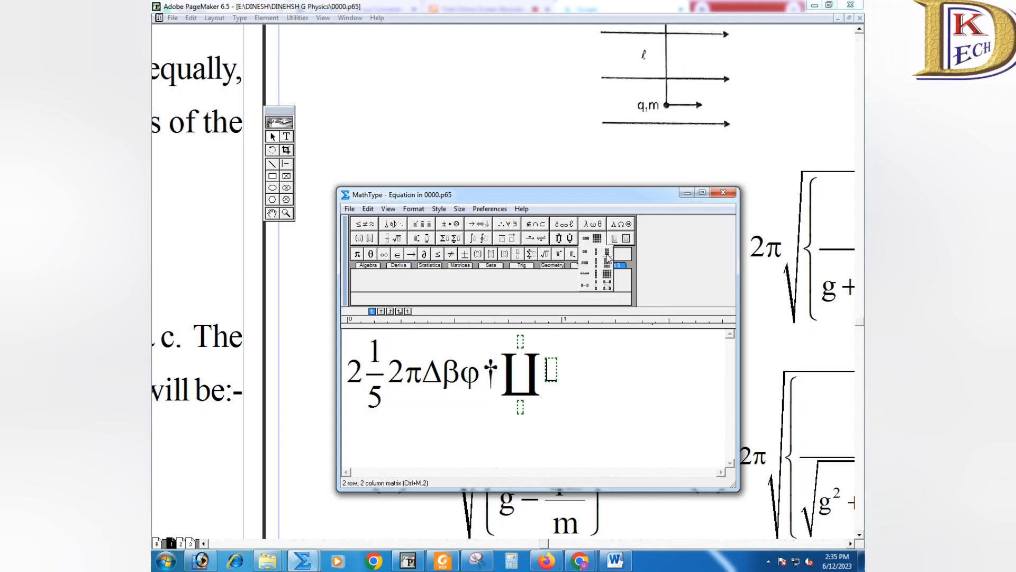
pyautogui.click(607, 257)
pyautogui.write('1')
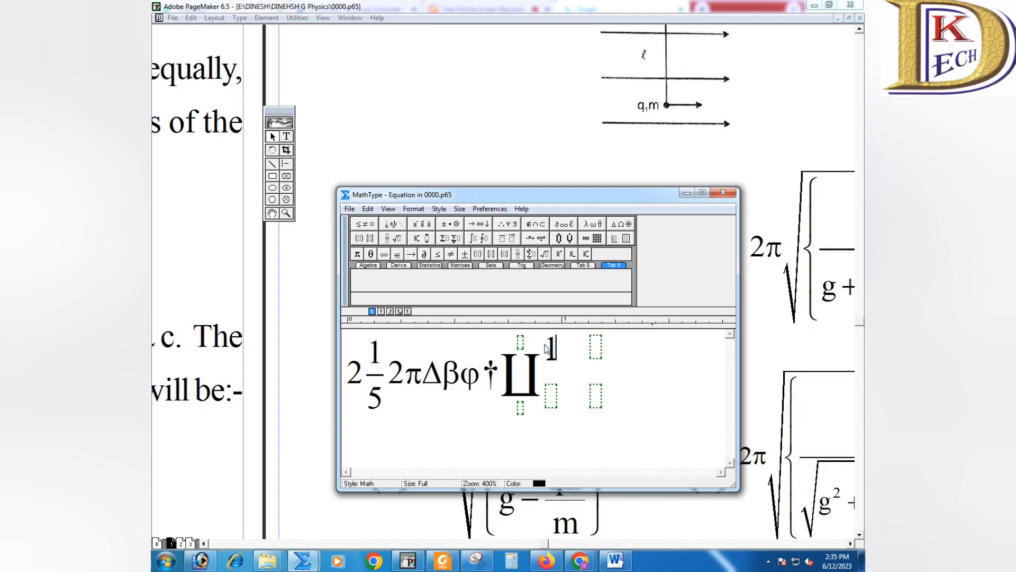
# - Fill the matrix cells with 10, 45, 55 and 44
pyautogui.write('0')
pyautogui.press('Down')
pyautogui.write('45')
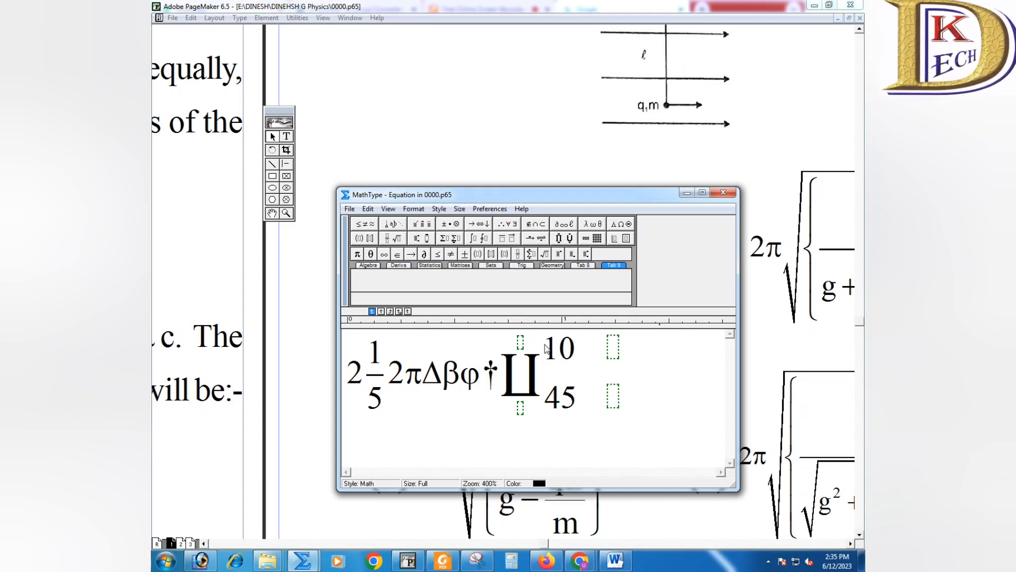
pyautogui.press('Up')
pyautogui.press('Tab')
pyautogui.write('55')
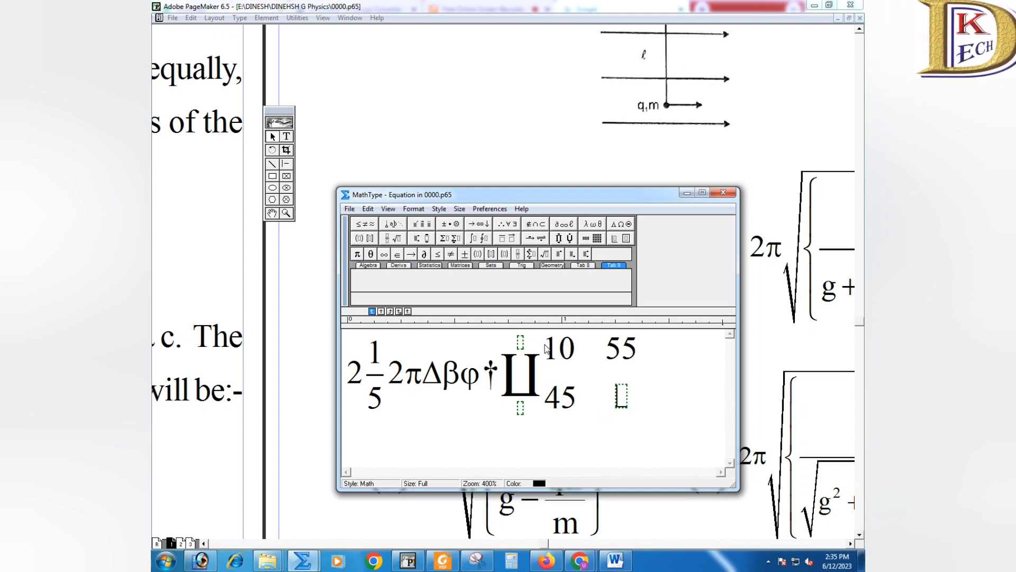
pyautogui.press('Down')
pyautogui.write('44')
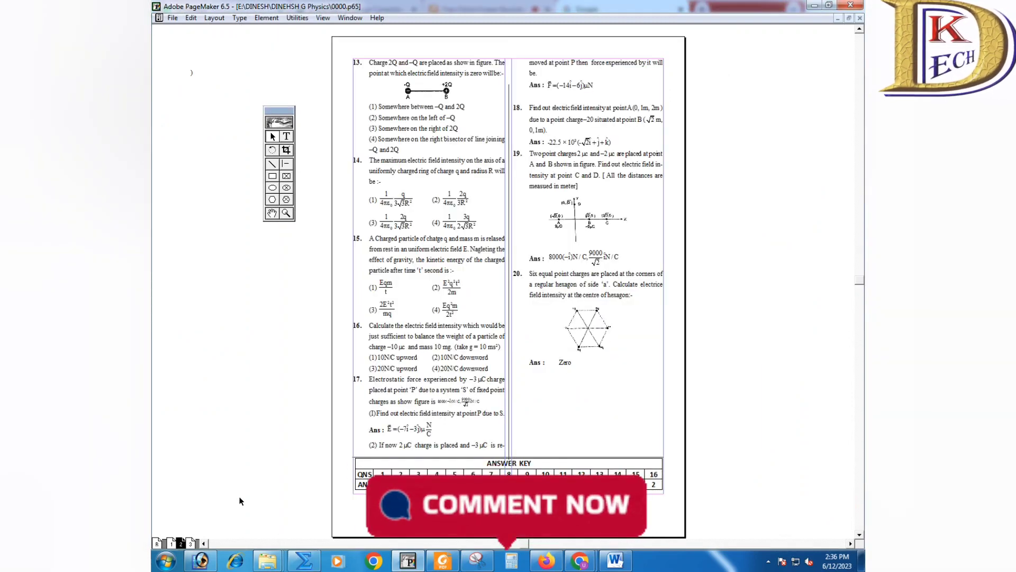
# - View pages 3 and 1, switch to Untitled-1 with Ctrl+Tab, and zoom in
pyautogui.click(192, 544)
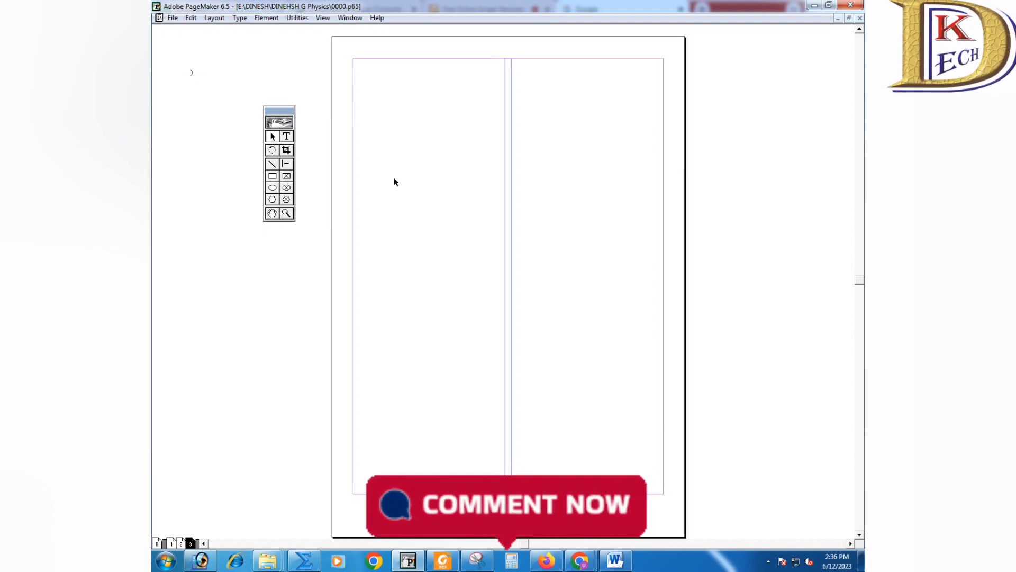
pyautogui.click(172, 544)
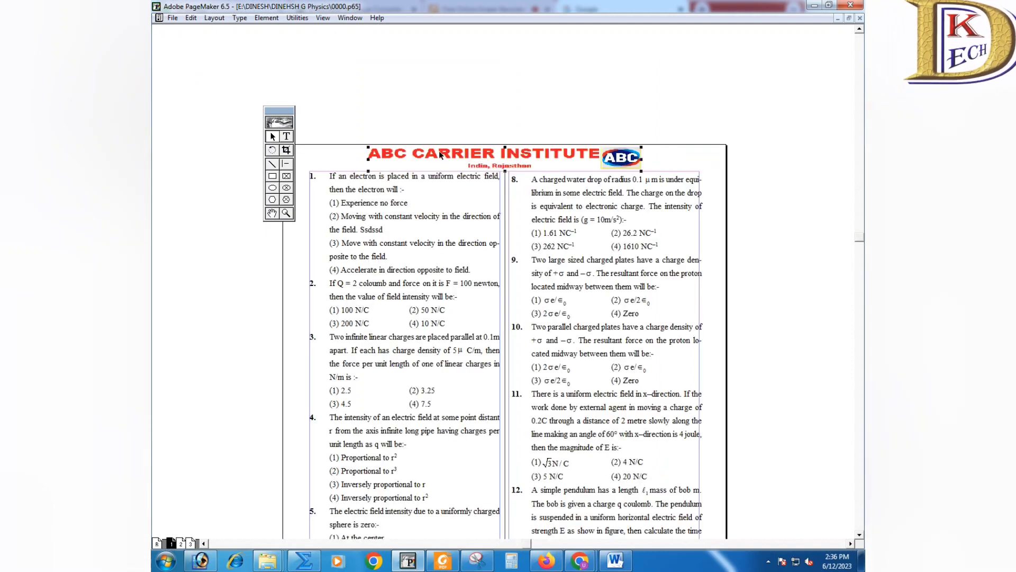
pyautogui.hotkey('ctrl', 'Tab')
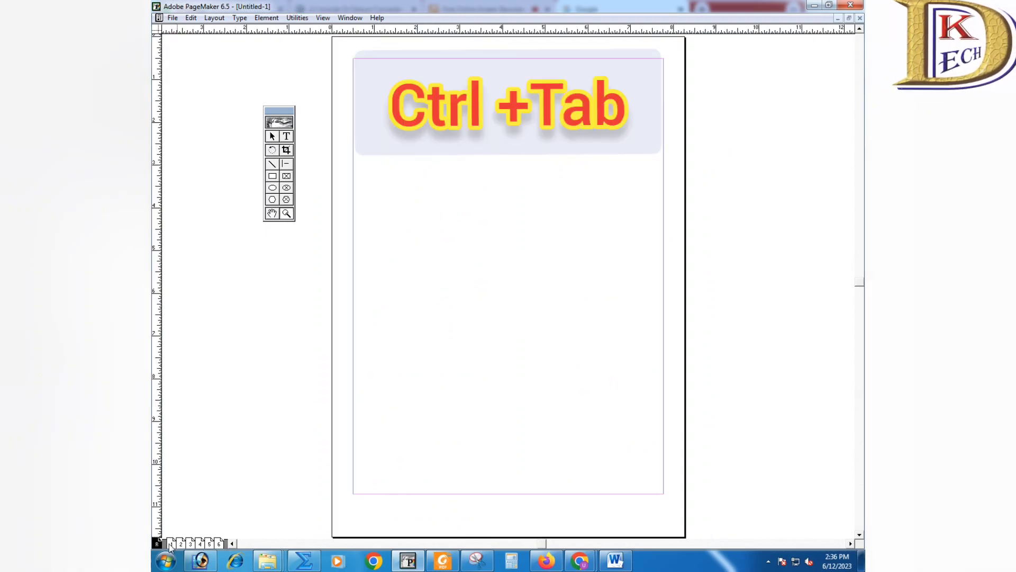
pyautogui.hotkey('ctrl', '1')
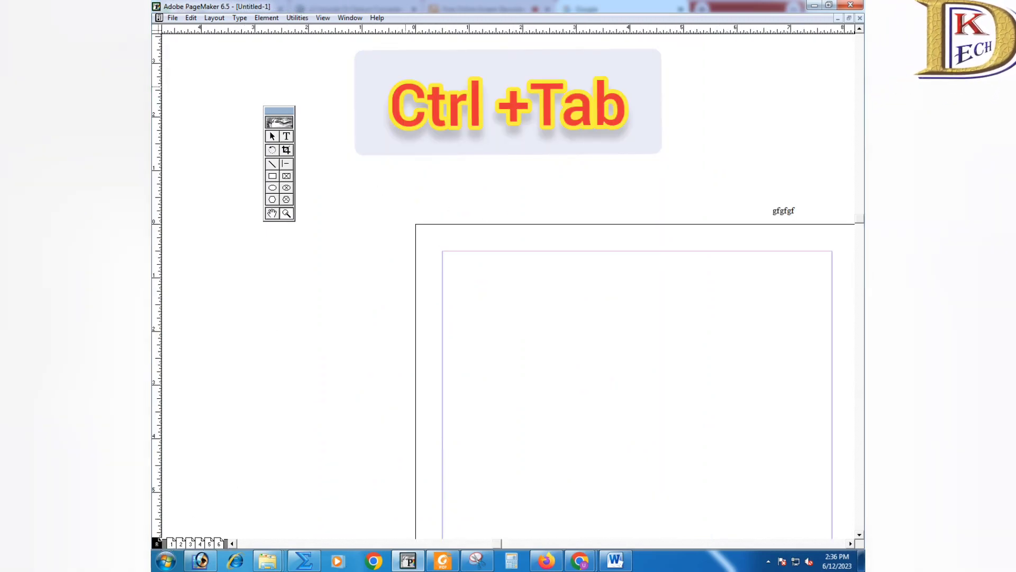
# - Paste the ABC CARRIER INSTITUTE header into the top margin and widen it slightly
pyautogui.click(500, 212)
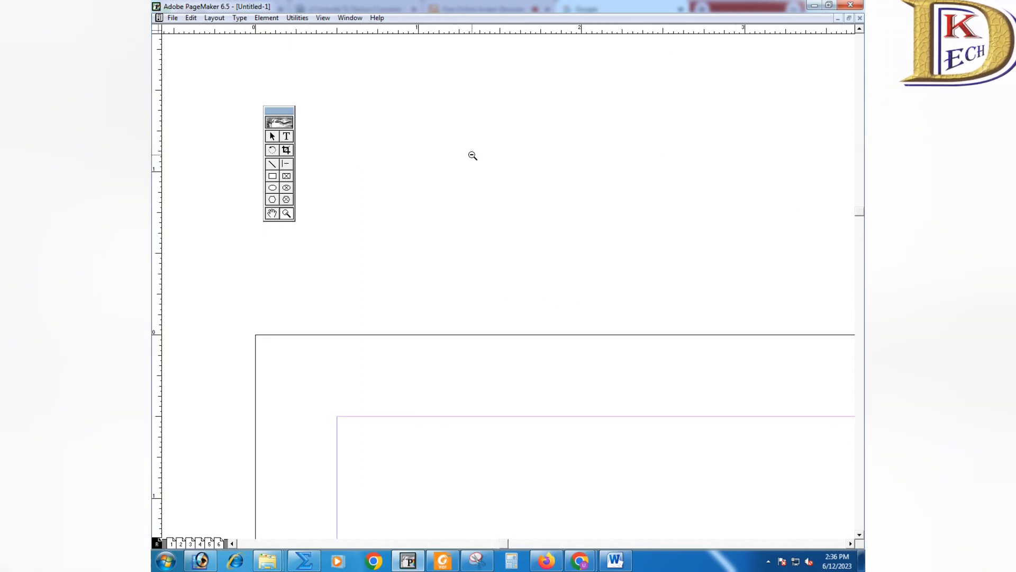
pyautogui.hotkey('ctrl', '0')
pyautogui.hotkey('ctrl', 'v')
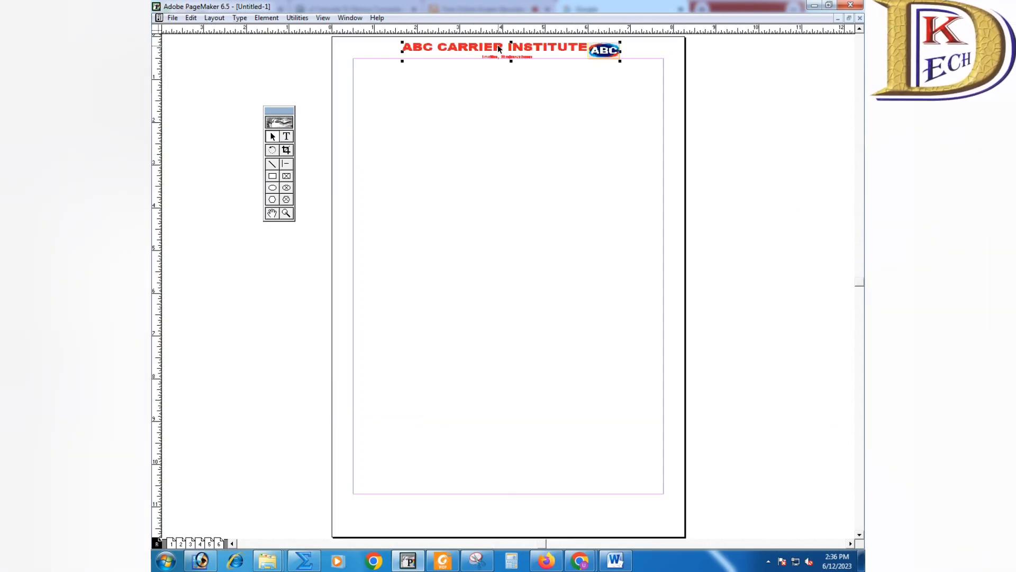
pyautogui.moveTo(499, 49); pyautogui.dragTo(493, 70)
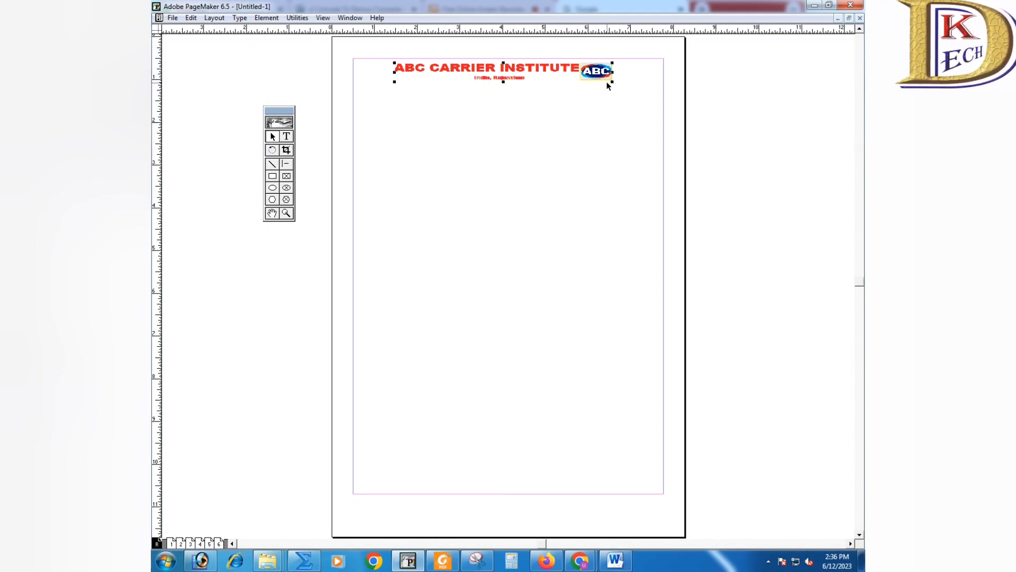
pyautogui.moveTo(613, 81); pyautogui.dragTo(610, 84)
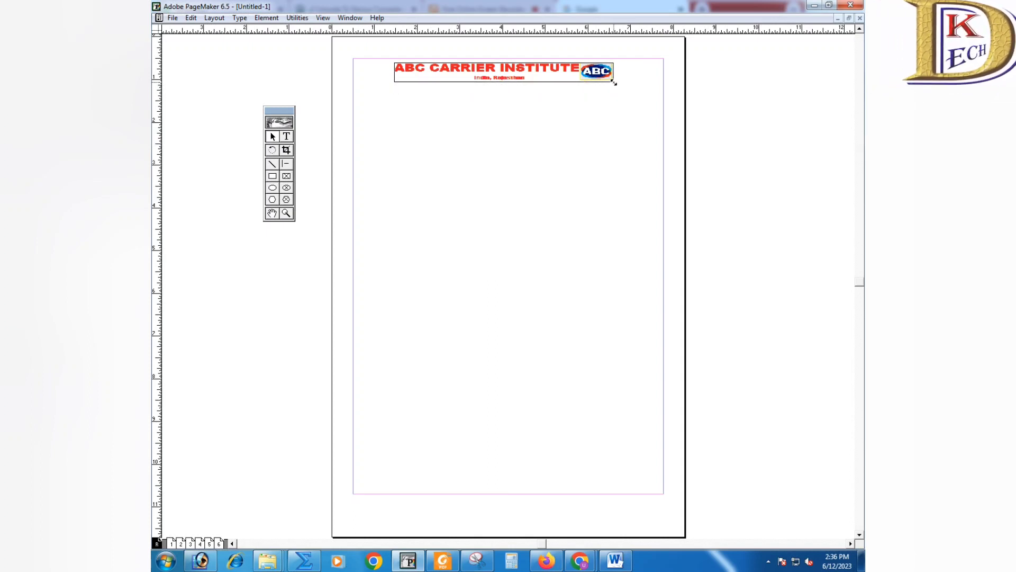
pyautogui.moveTo(610, 83); pyautogui.dragTo(614, 82)
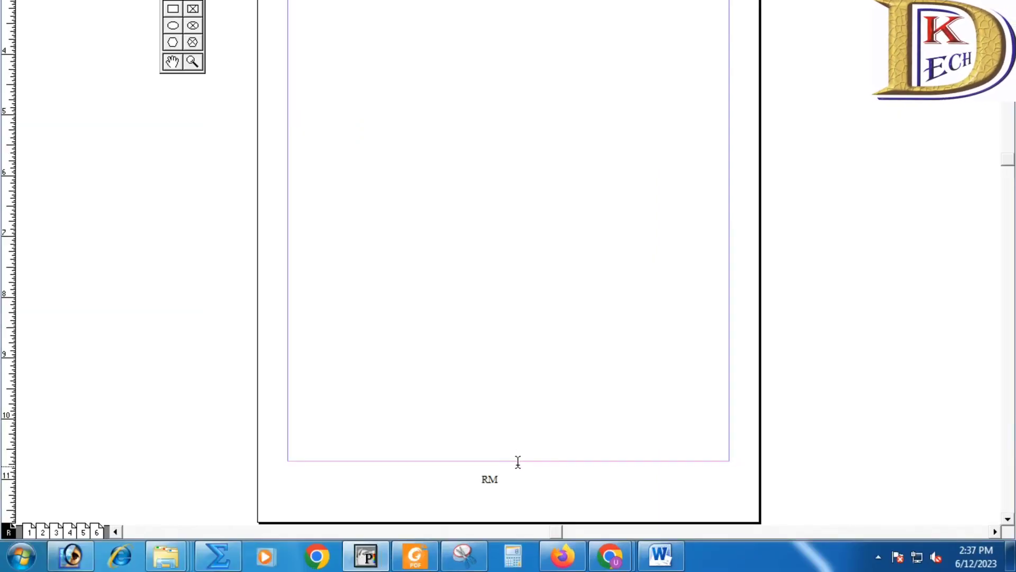
# - Put brackets around the RM footer marker so it reads (RM)
pyautogui.keyDown('ctrl'); pyautogui.click(510, 476); pyautogui.keyUp('ctrl')
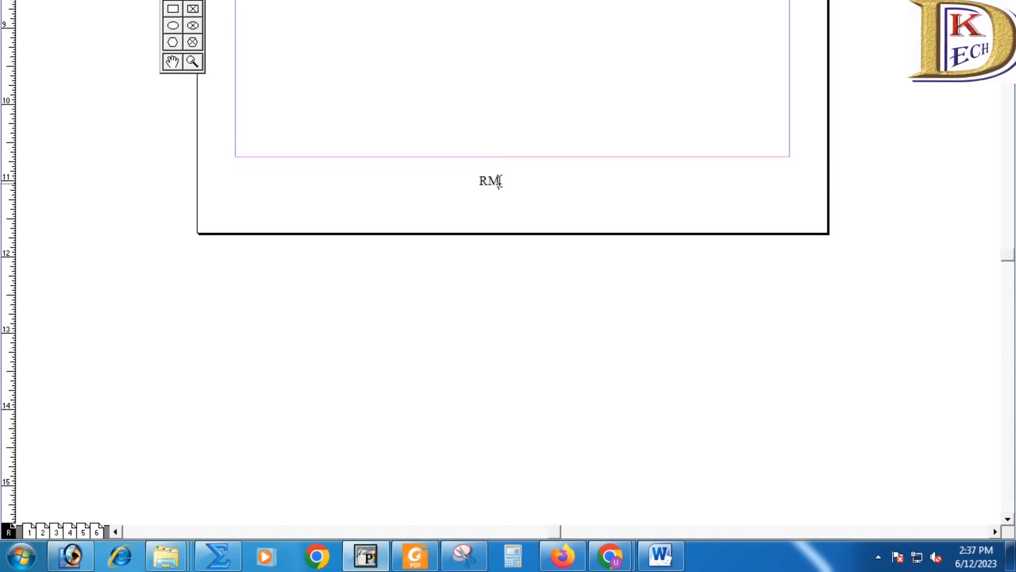
pyautogui.write(')')
pyautogui.press('Home')
pyautogui.write('(')
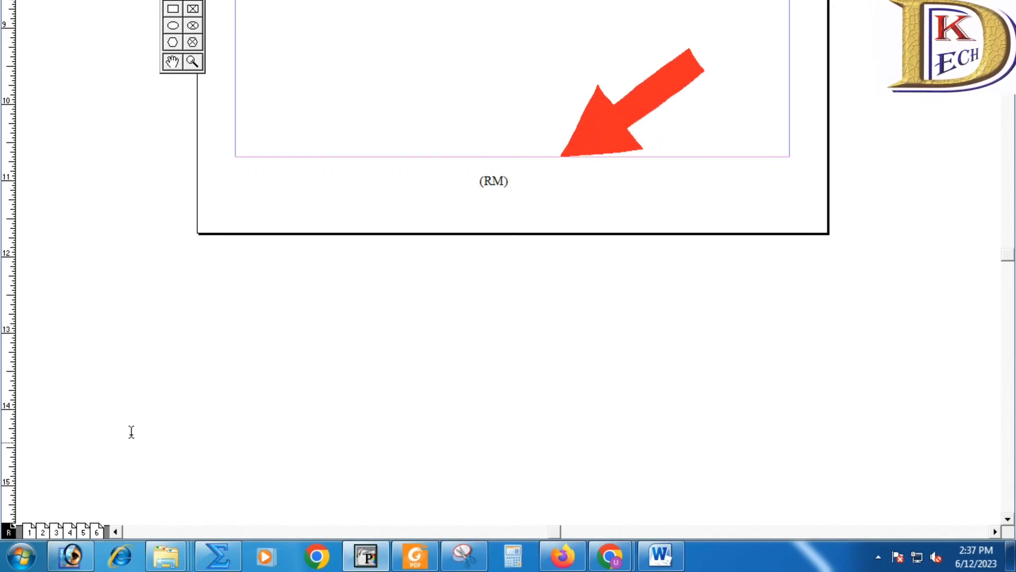
# - Check the footer page numbers on pages 1, 2 and 3
pyautogui.click(28, 532)
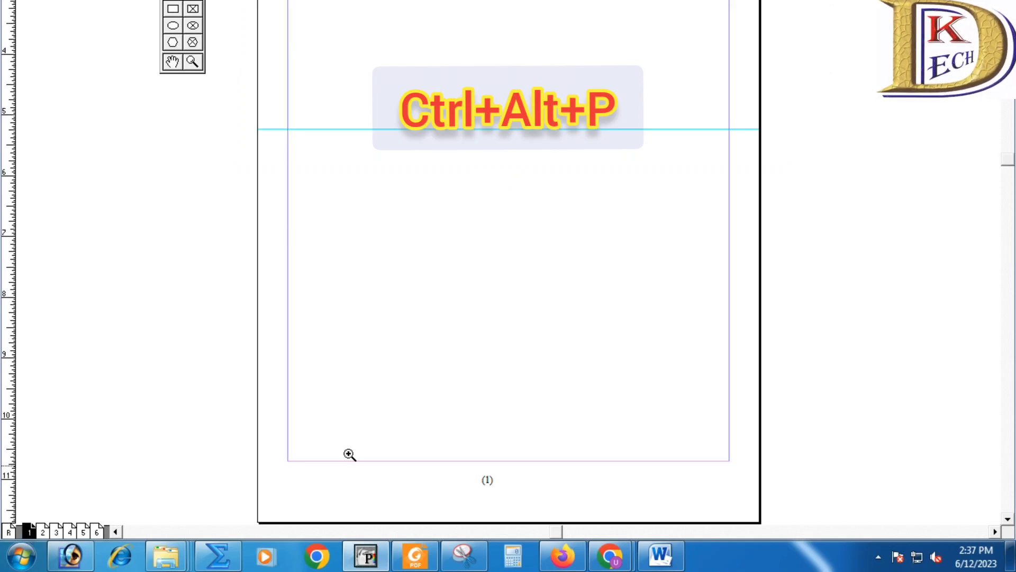
pyautogui.click(468, 453)
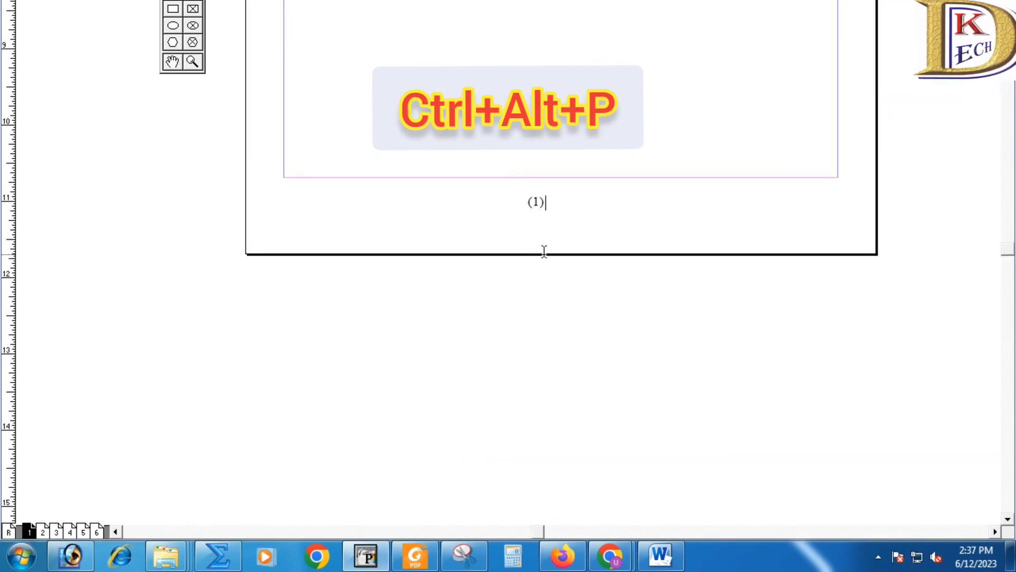
pyautogui.click(43, 532)
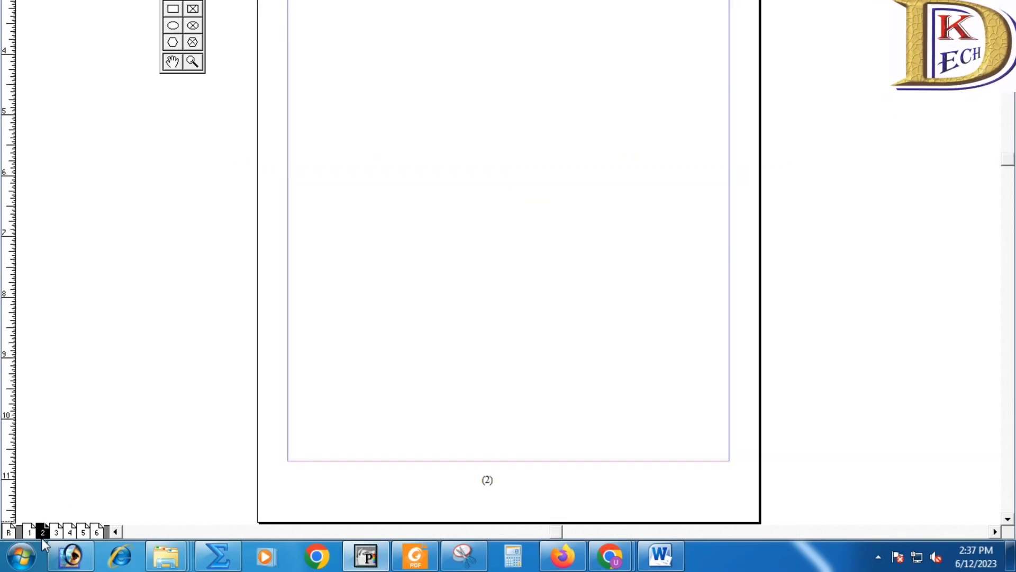
pyautogui.click(390, 468)
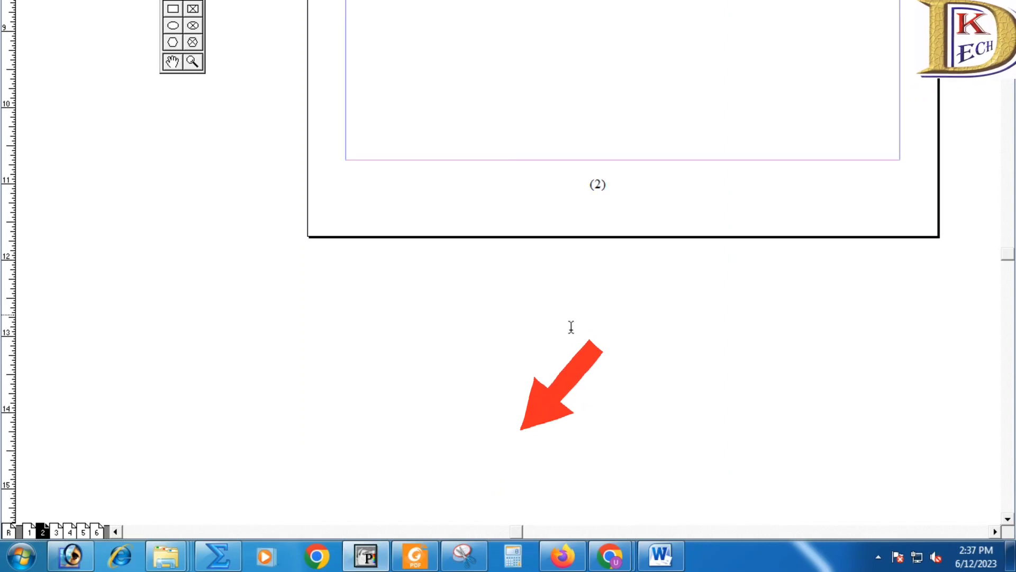
pyautogui.click(57, 532)
pyautogui.click(387, 413)
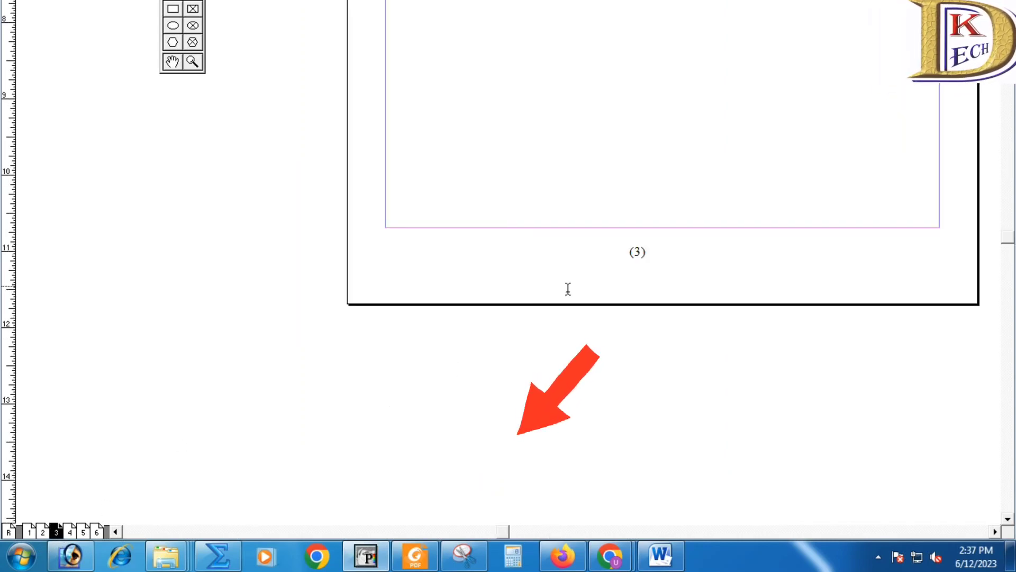
# - Inspect the (3) footer, check pages 4 and 5, then open the master page
pyautogui.click(625, 256)
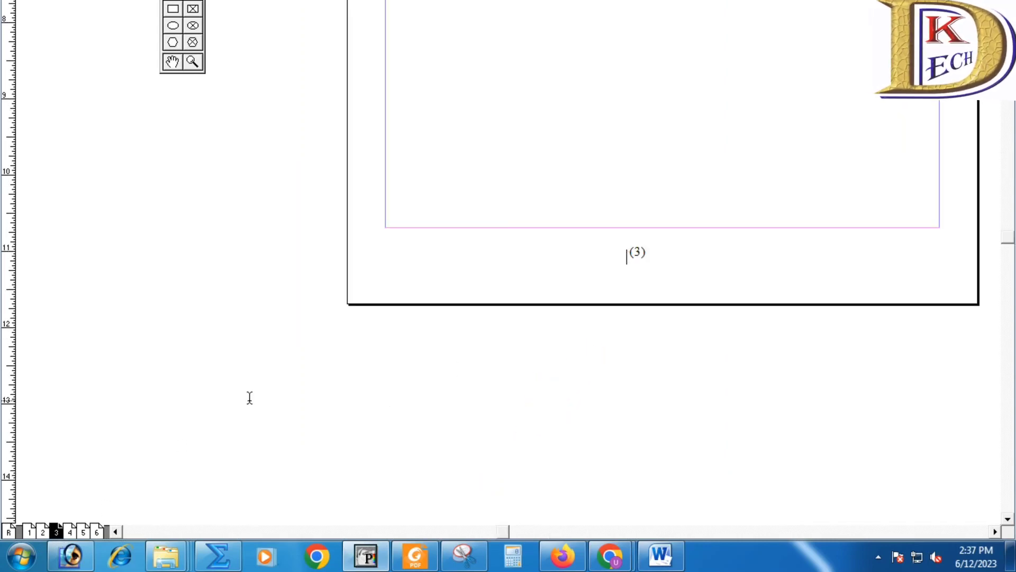
pyautogui.click(497, 351)
pyautogui.click(482, 334)
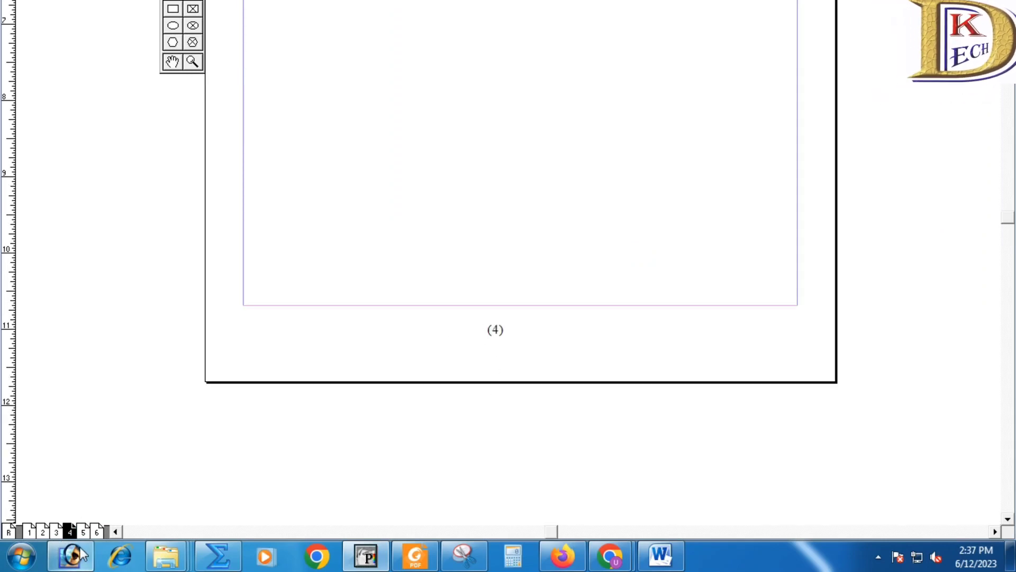
pyautogui.click(83, 531)
pyautogui.click(370, 464)
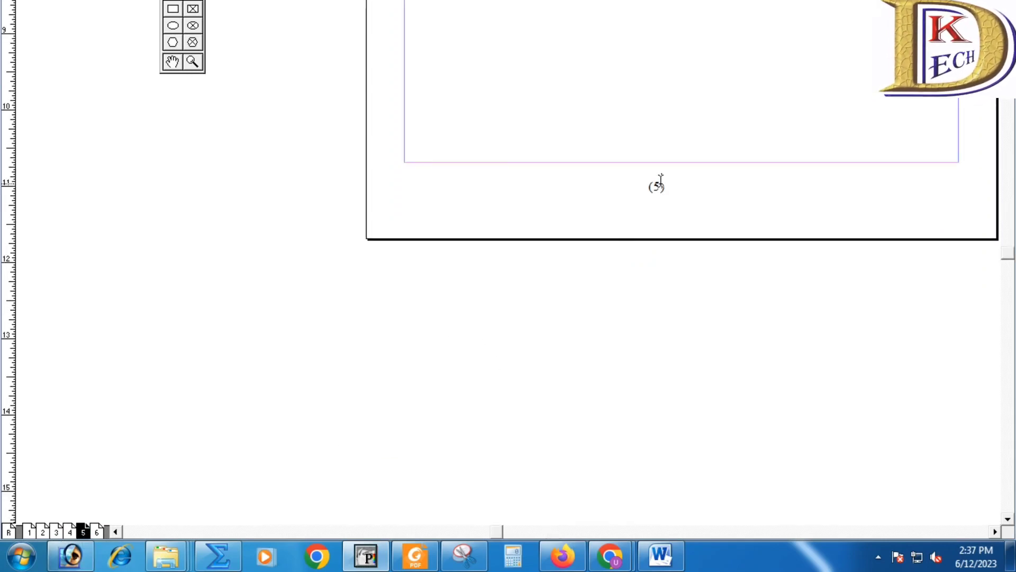
pyautogui.click(9, 532)
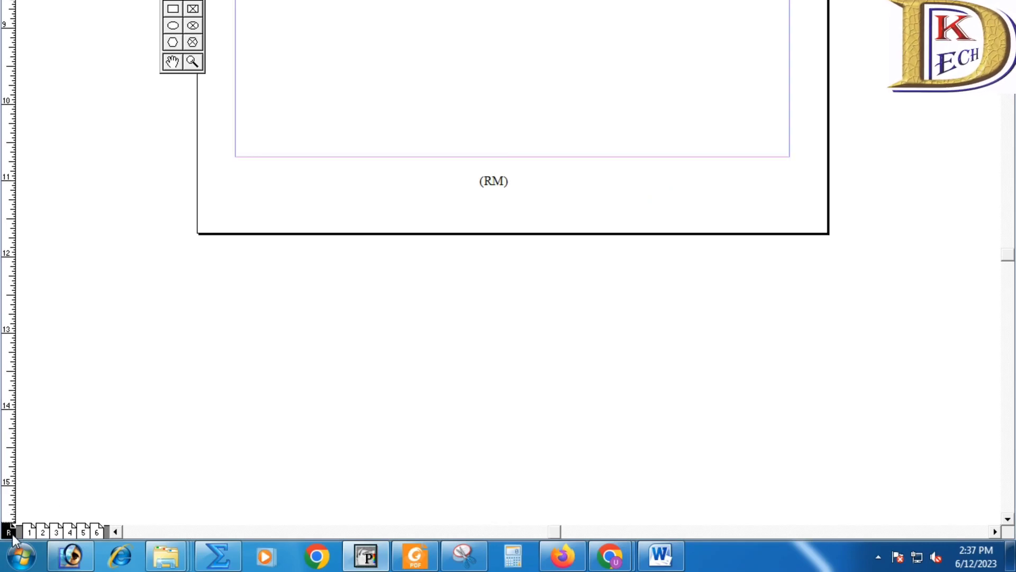
# - Add Ctrl+Alt+P after (RM) in the master footer and view page 5's updated footer
pyautogui.click(517, 188)
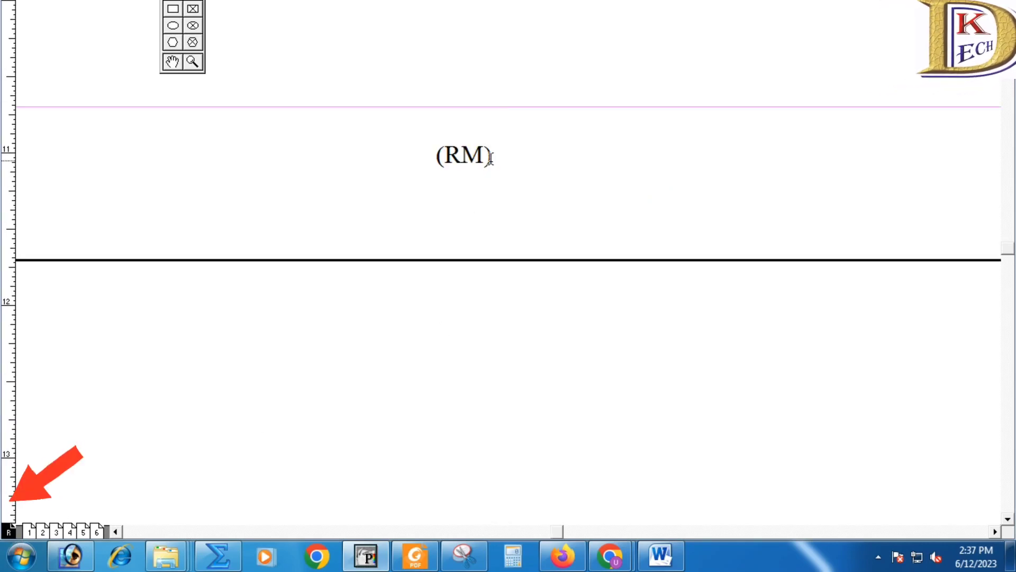
pyautogui.moveTo(495, 154); pyautogui.dragTo(422, 167)
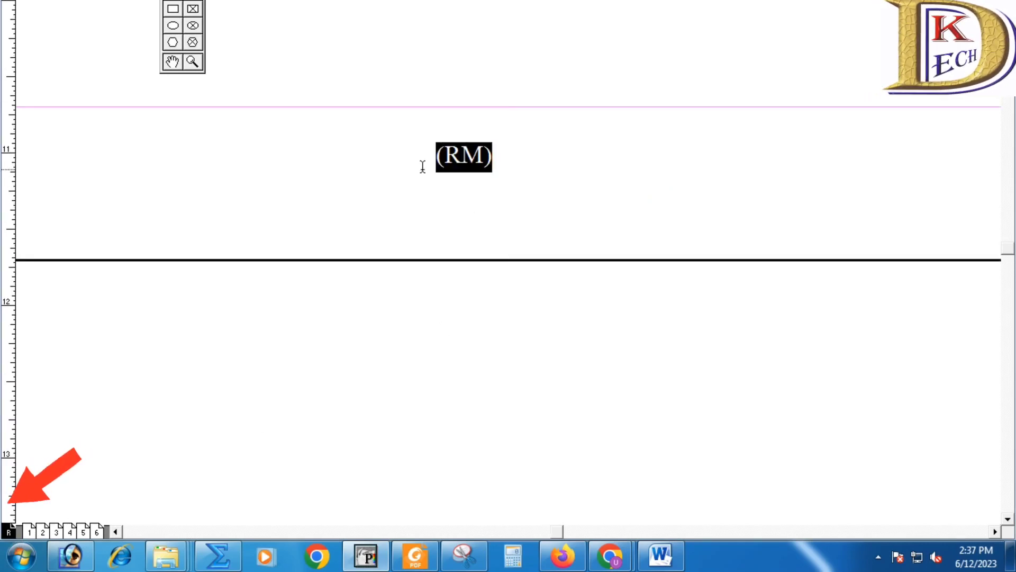
pyautogui.click(513, 150)
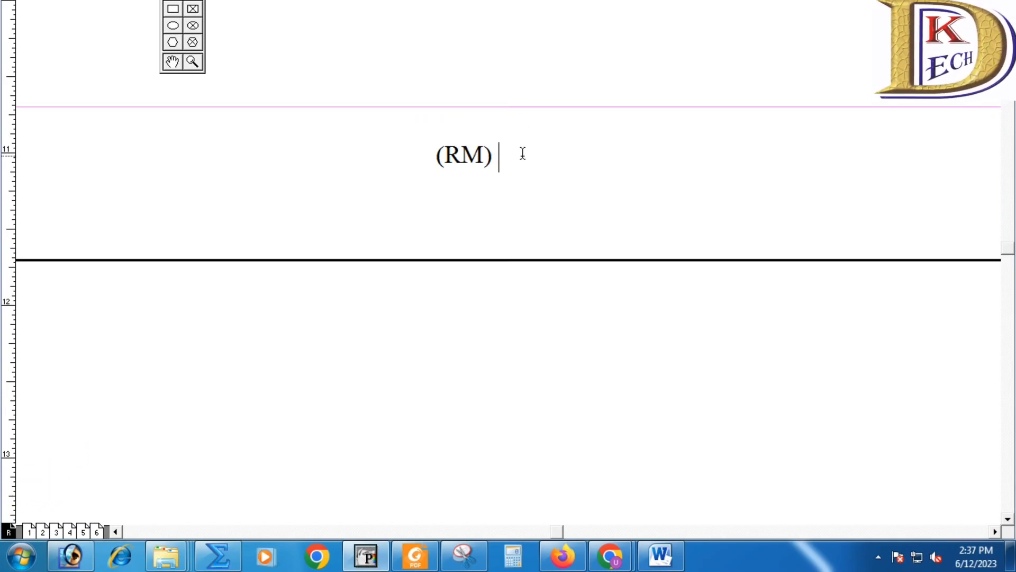
pyautogui.write('Ctrl')
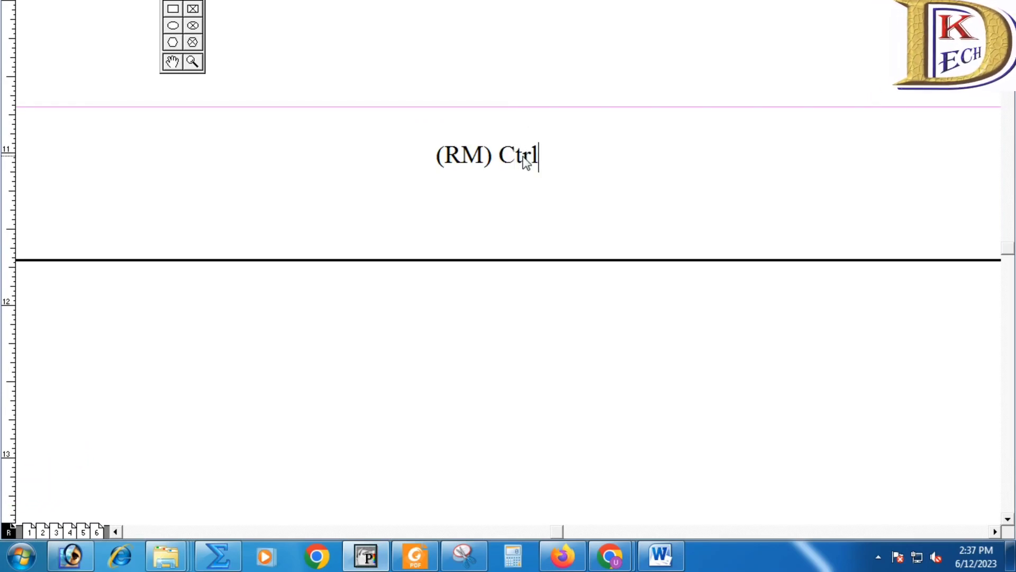
pyautogui.write('+Alt+P')
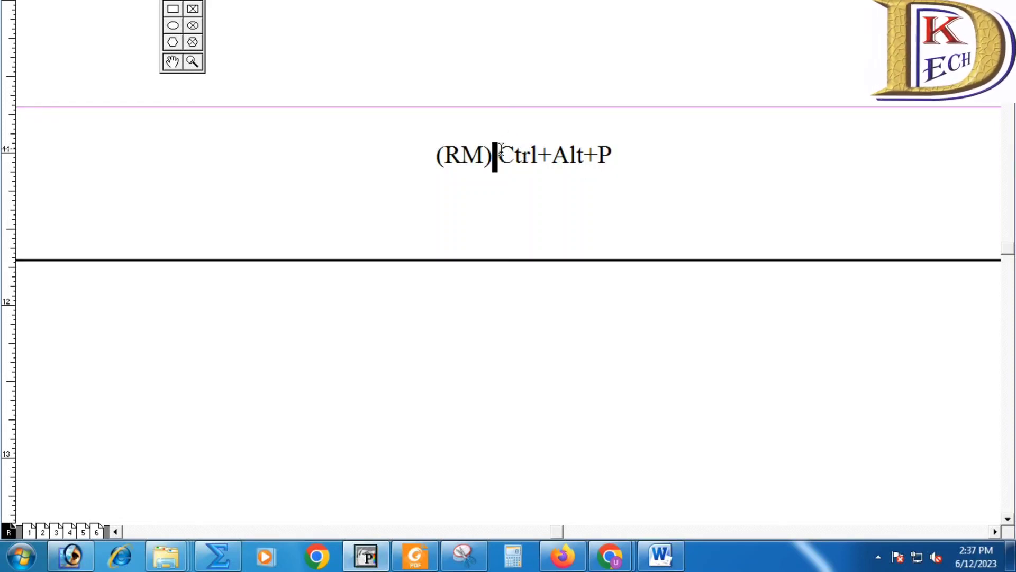
pyautogui.moveTo(494, 154); pyautogui.dragTo(606, 153)
pyautogui.hotkey('ctrl', '1')
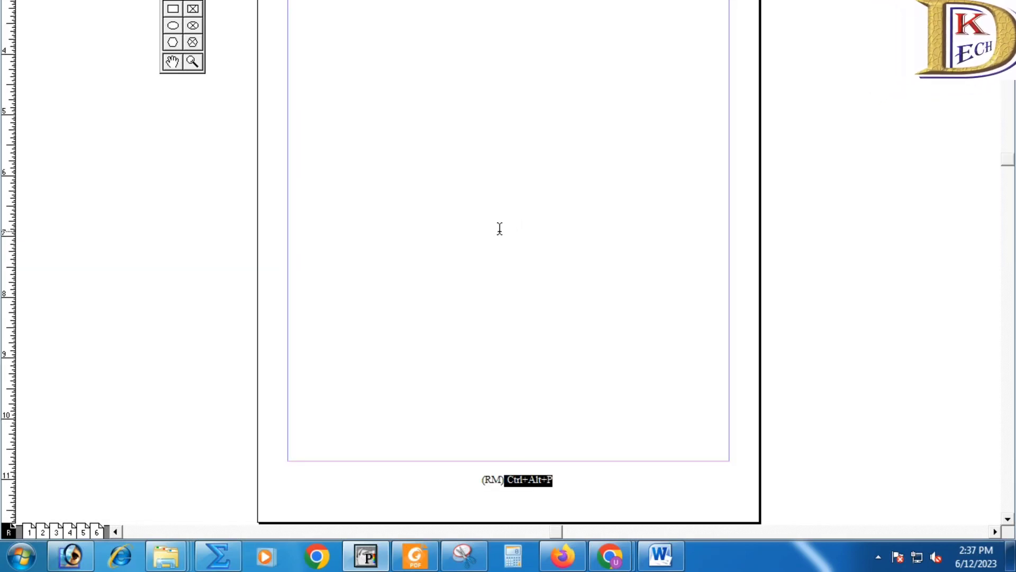
pyautogui.press('pagedown')
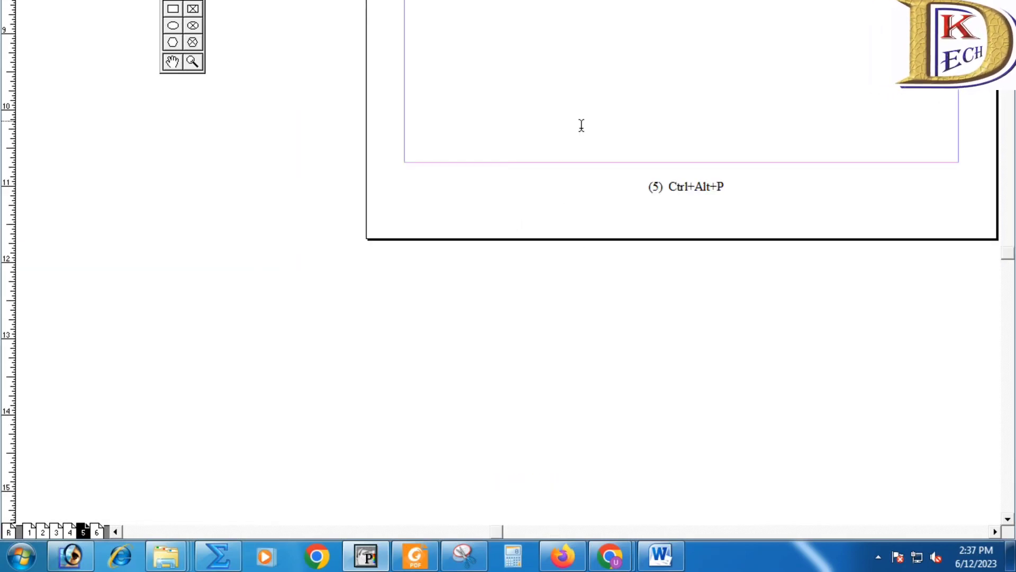
pyautogui.scroll(5, 581, 125)
pyautogui.scroll(3, 525, 184)
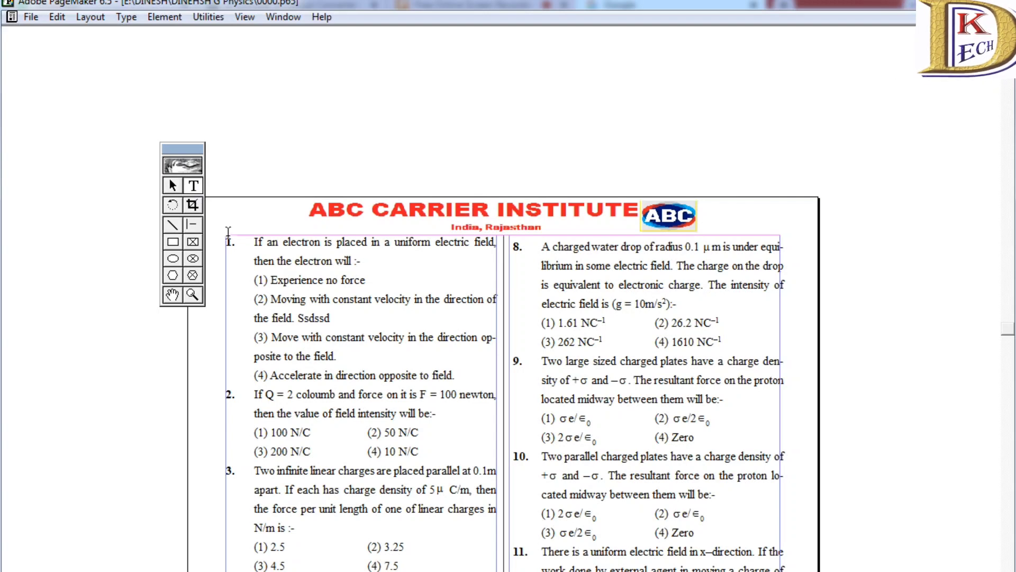
# - Paste question 1 with its four options onto the Untitled-1 page, adding stray letters 'dfsdfsdfsdfsdfdsf'
pyautogui.moveTo(229, 232); pyautogui.dragTo(454, 366)
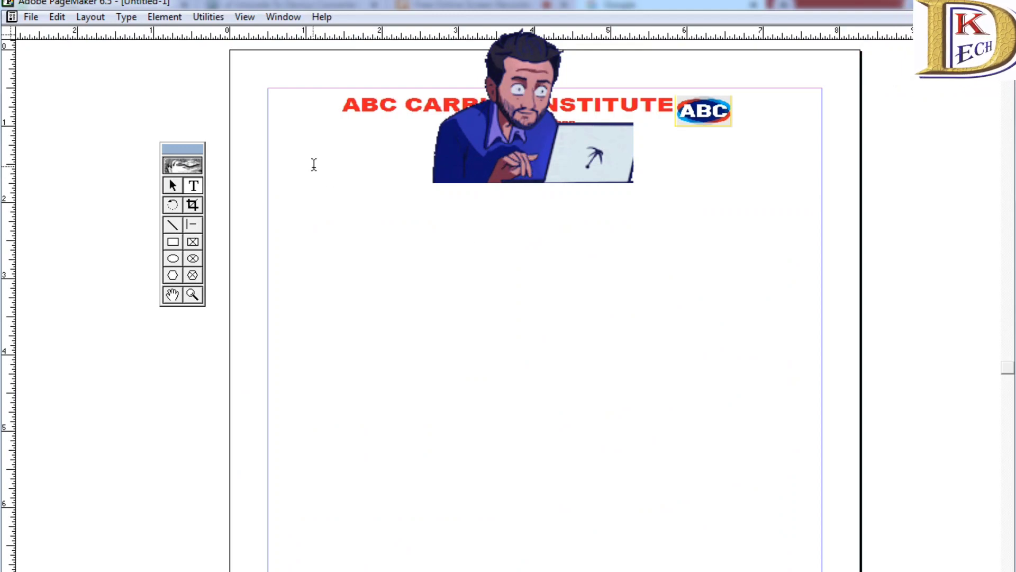
pyautogui.click(270, 152)
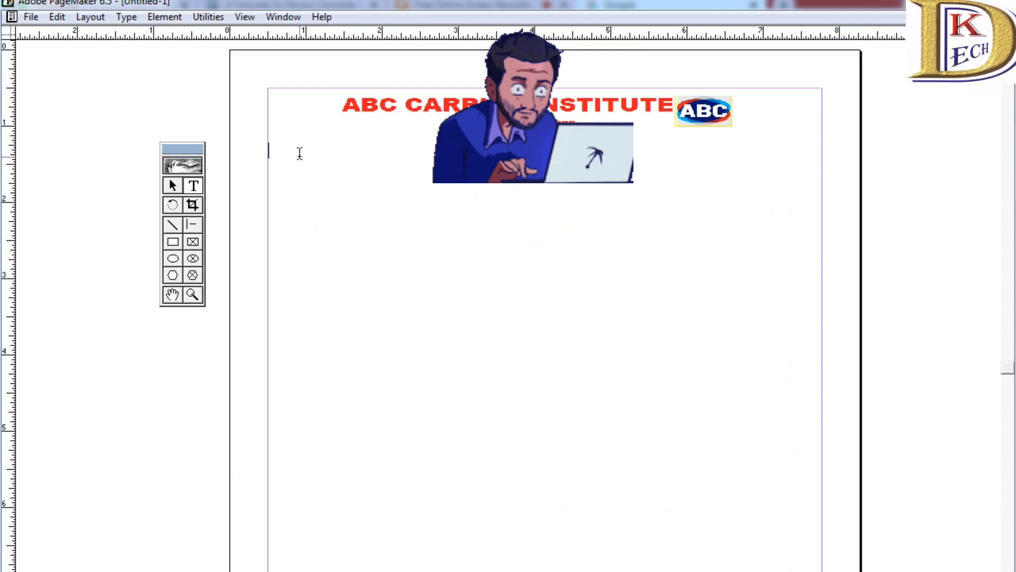
pyautogui.hotkey('ctrl', 'v')
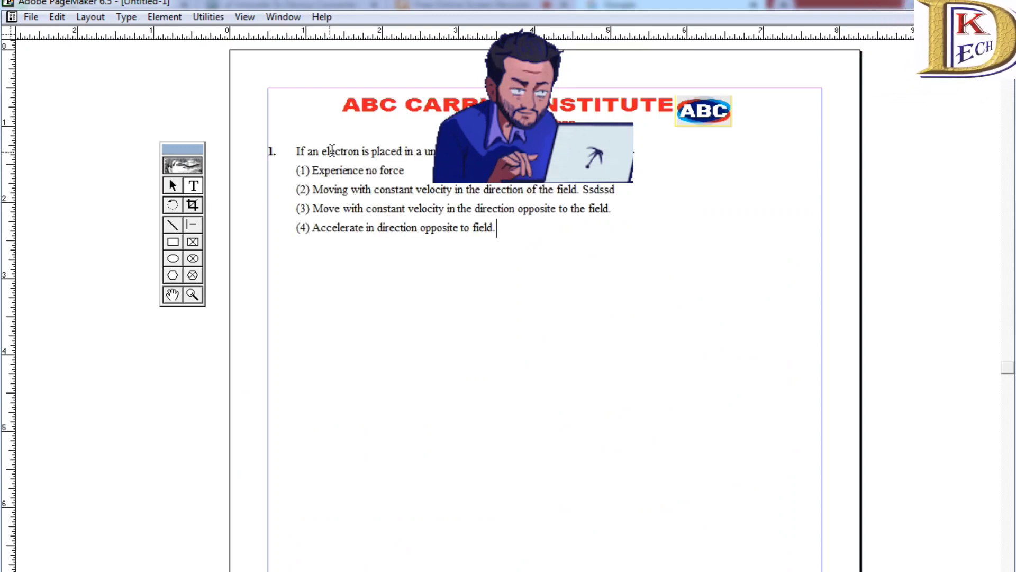
pyautogui.click(650, 152)
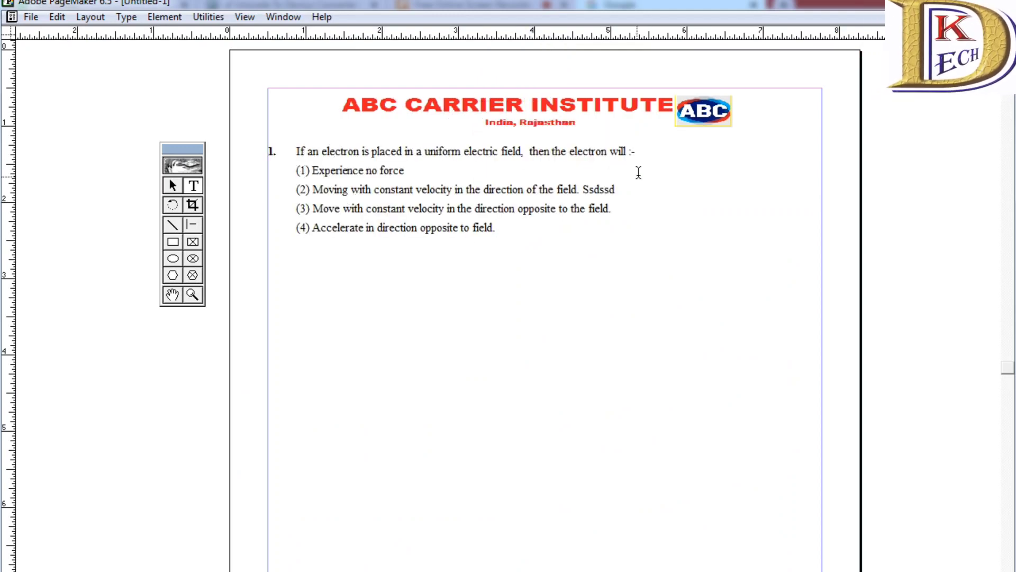
pyautogui.write('dfsdfsdfsdfsdfdsf')
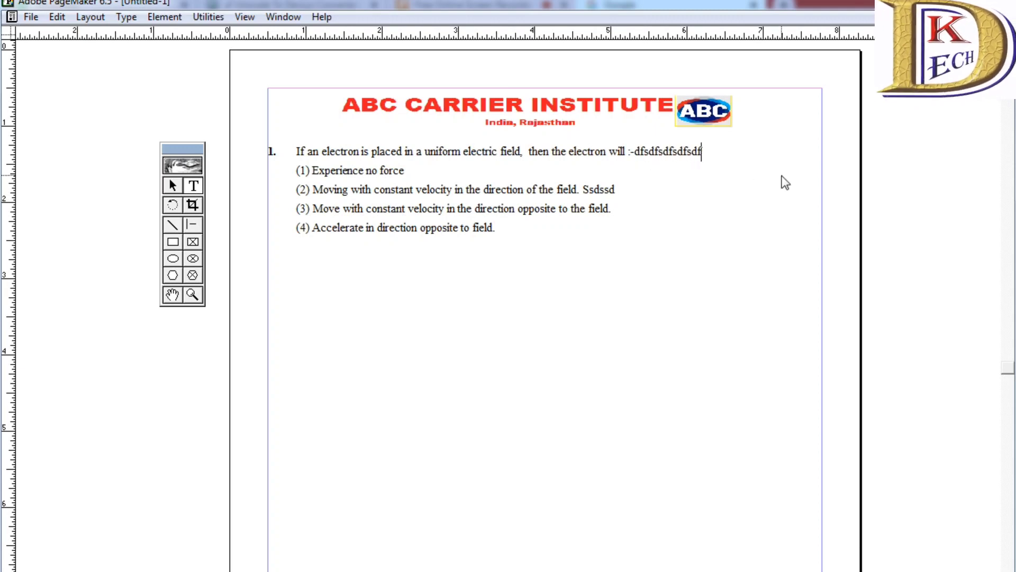
pyautogui.click(709, 187)
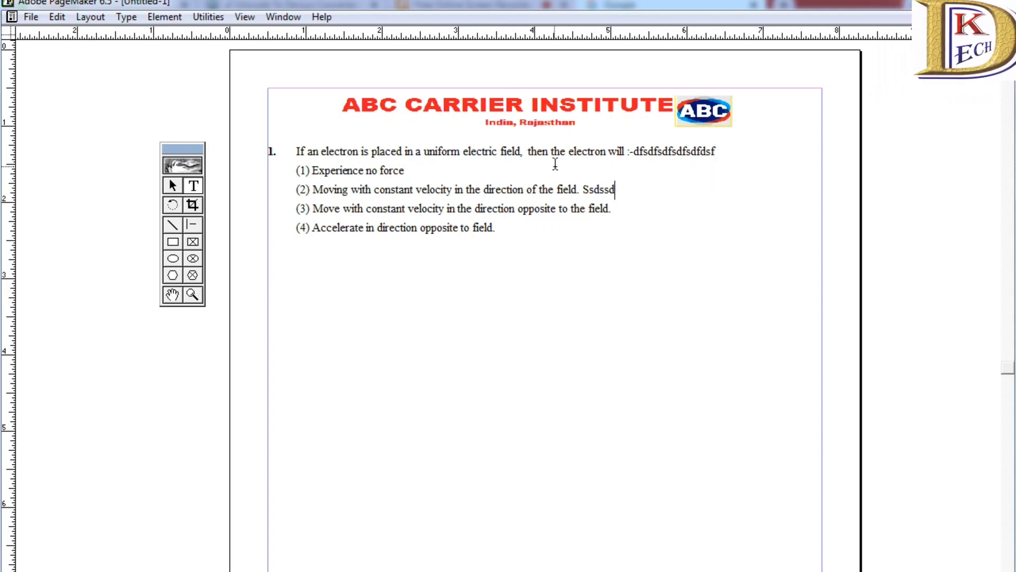
pyautogui.click(405, 170)
pyautogui.click(564, 282)
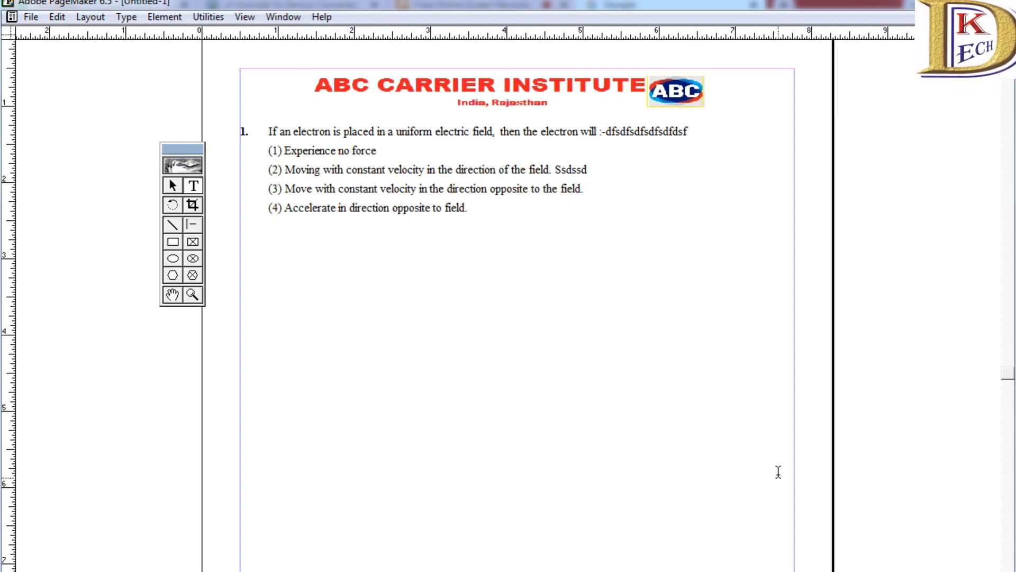
pyautogui.moveTo(516, 228)
pyautogui.mouseDown()
pyautogui.moveTo(612, 408)
pyautogui.moveTo(567, 340)
pyautogui.mouseUp()
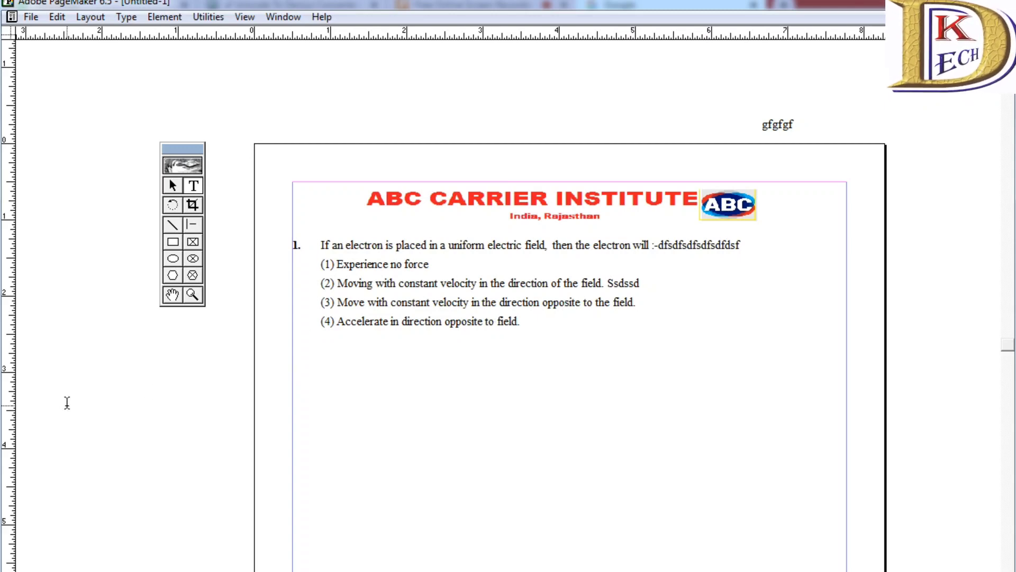
# - Paste a second copy of question 1 on the pasteboard left of the page
pyautogui.moveTo(111, 409); pyautogui.dragTo(224, 442)
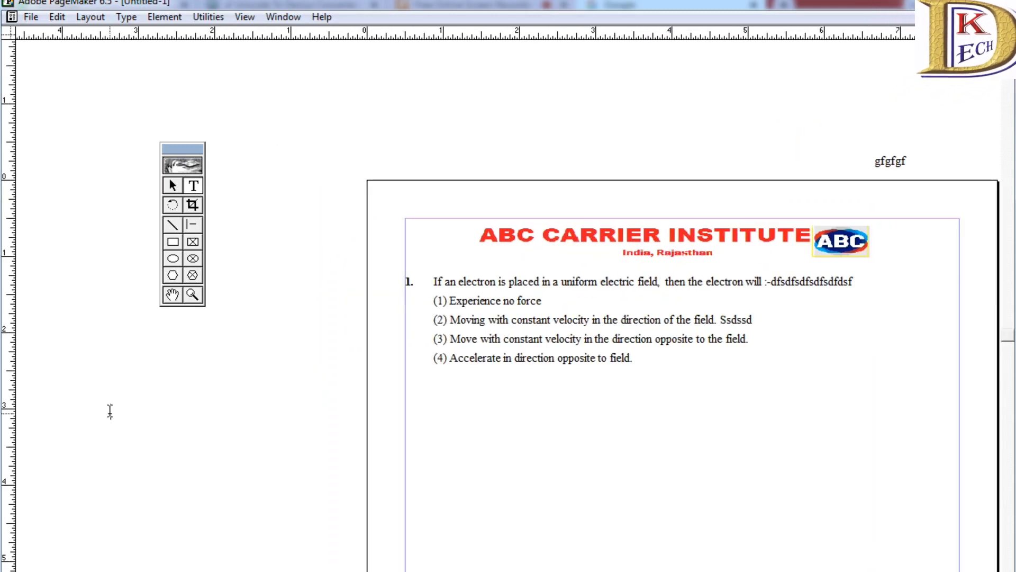
pyautogui.click(110, 411)
pyautogui.hotkey('ctrl', 'v')
pyautogui.write('d')
# - Add stray text blocks like 'fsdfsdf' and 'sdfsdfad' around the pasteboard
pyautogui.click(111, 393)
pyautogui.write('fsdfsdf')
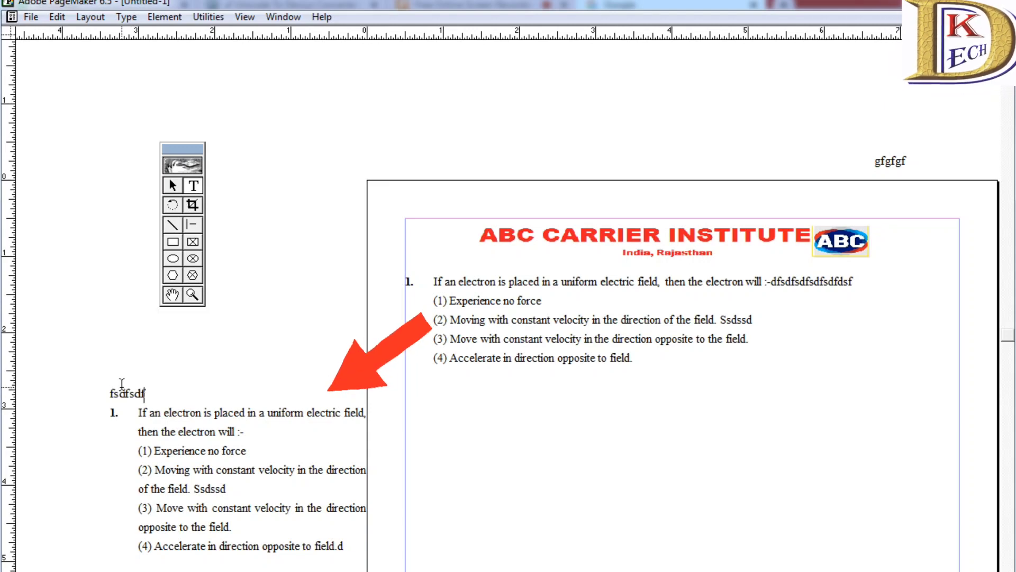
pyautogui.click(368, 94)
pyautogui.write('fsdfsdsdfsdf')
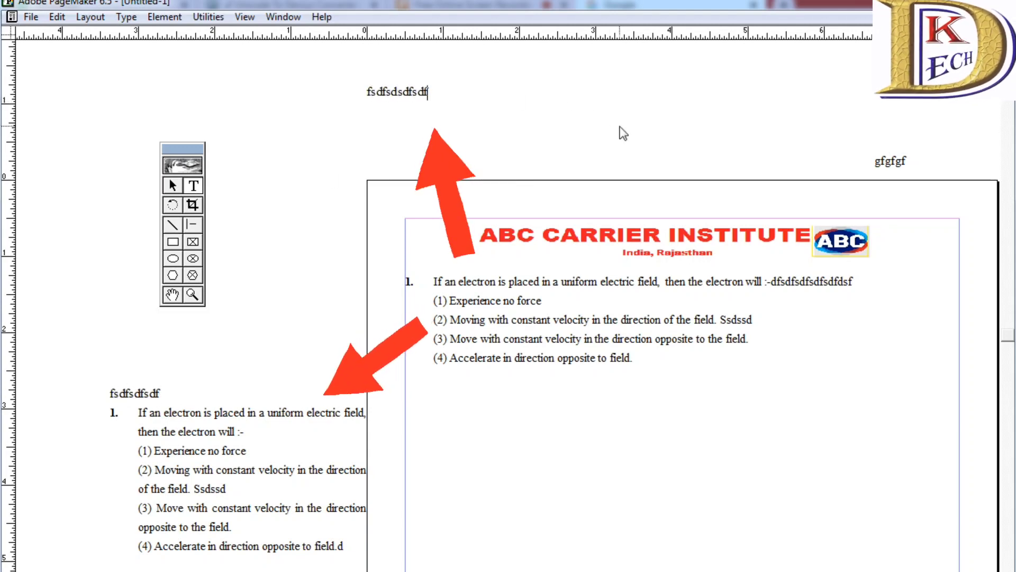
pyautogui.click(565, 230)
pyautogui.write('fsdfsdfsd')
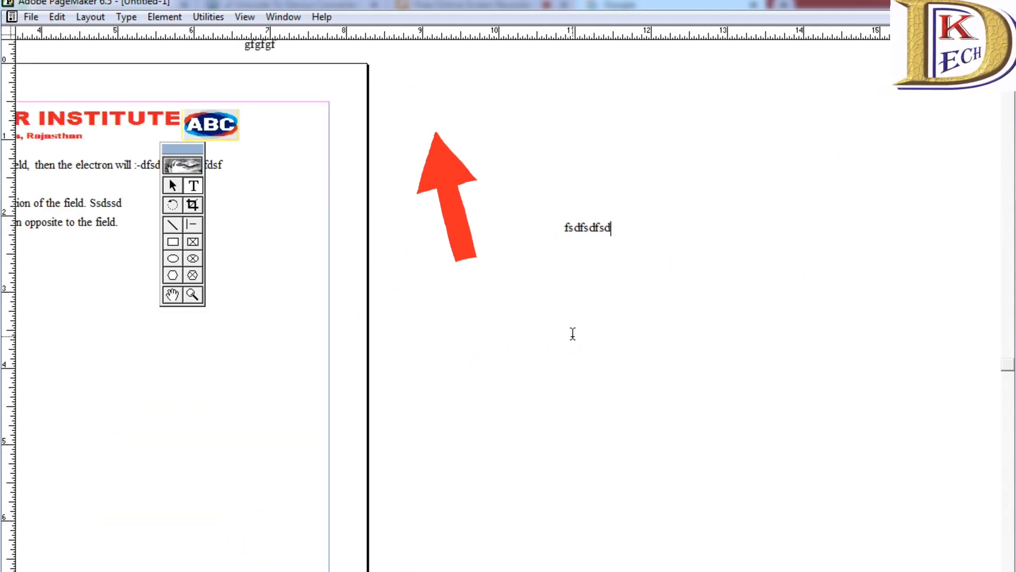
pyautogui.click(573, 334)
pyautogui.write('fsdfsdfsd')
pyautogui.click(593, 438)
pyautogui.write('sdfsdfad')
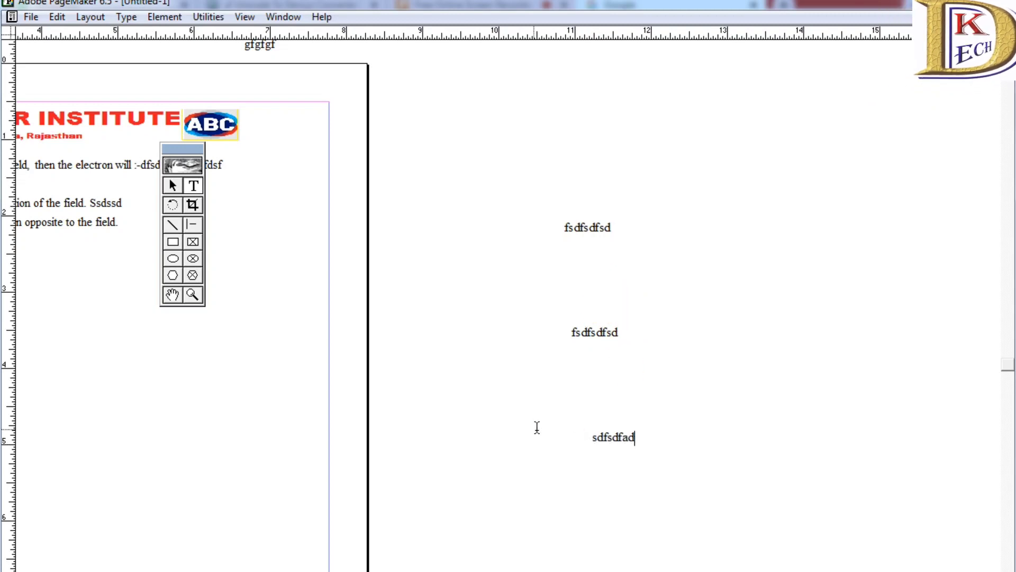
pyautogui.hotkey('ctrl', '0')
pyautogui.hotkey('ctrl', '1')
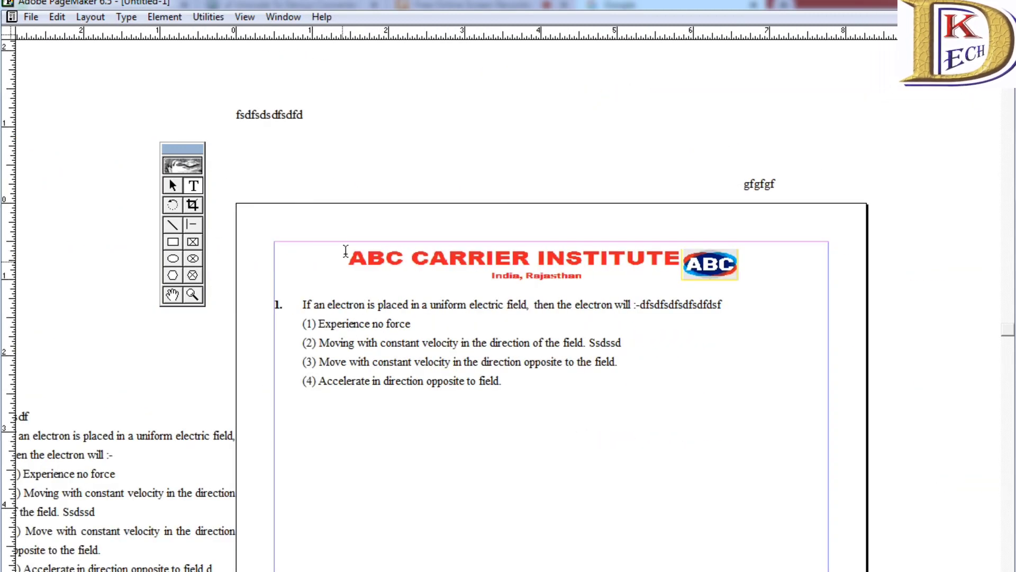
# - Set the column guides to 2 columns with 0.167-inch spacing
pyautogui.scroll(-3, 504, 300)
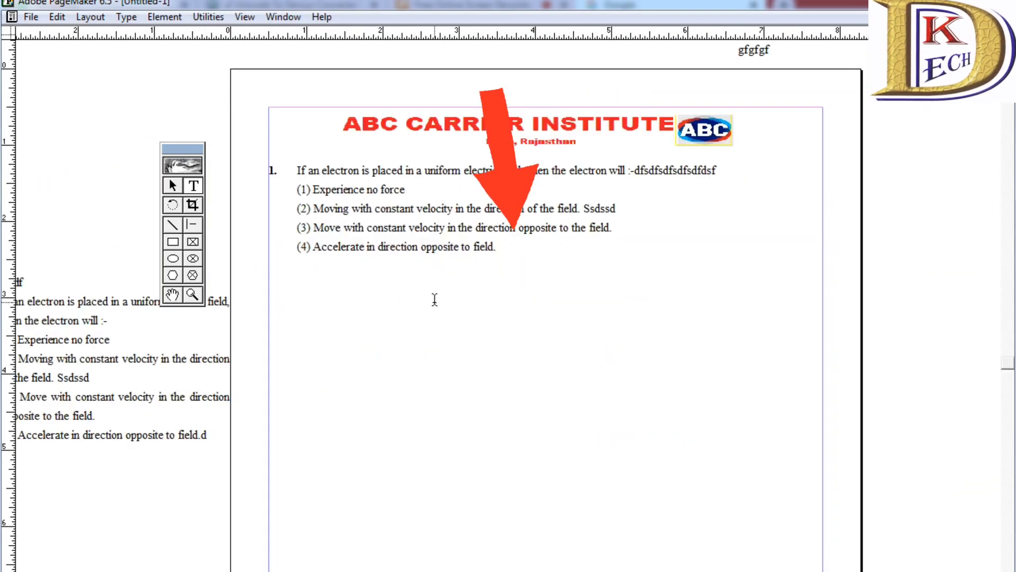
pyautogui.hotkey('alt', 'l')
pyautogui.write('c')
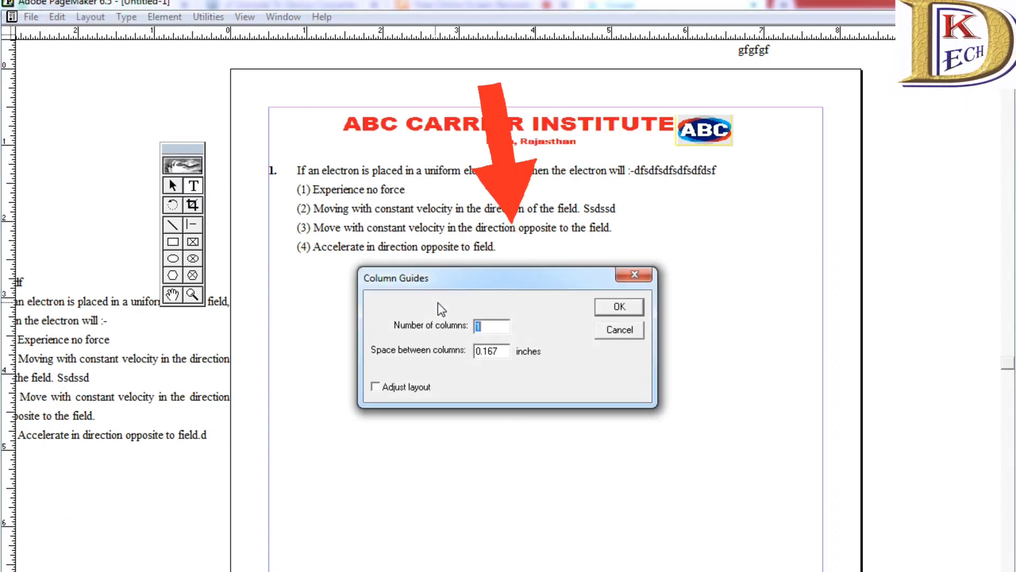
pyautogui.write('2')
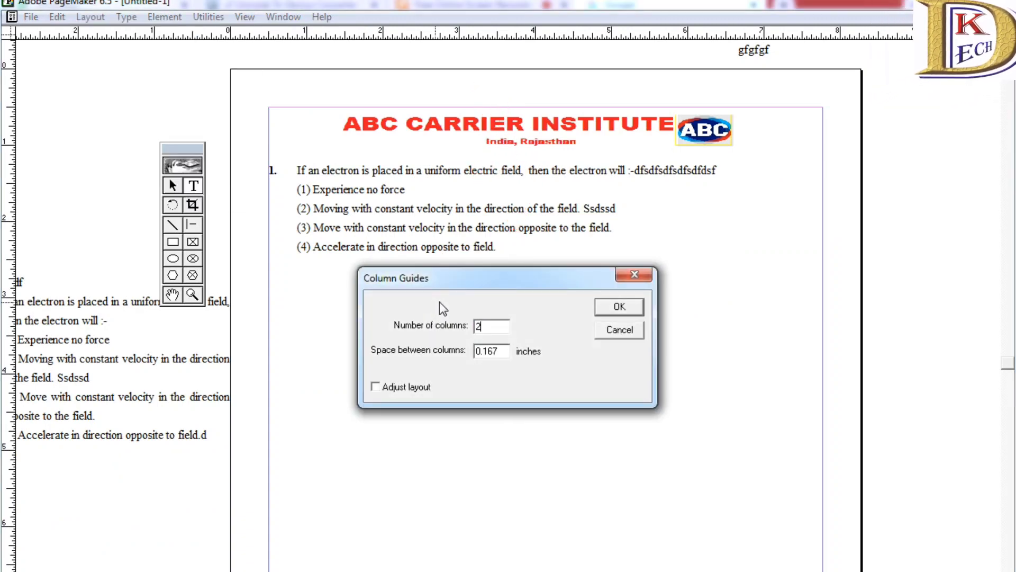
pyautogui.click(615, 307)
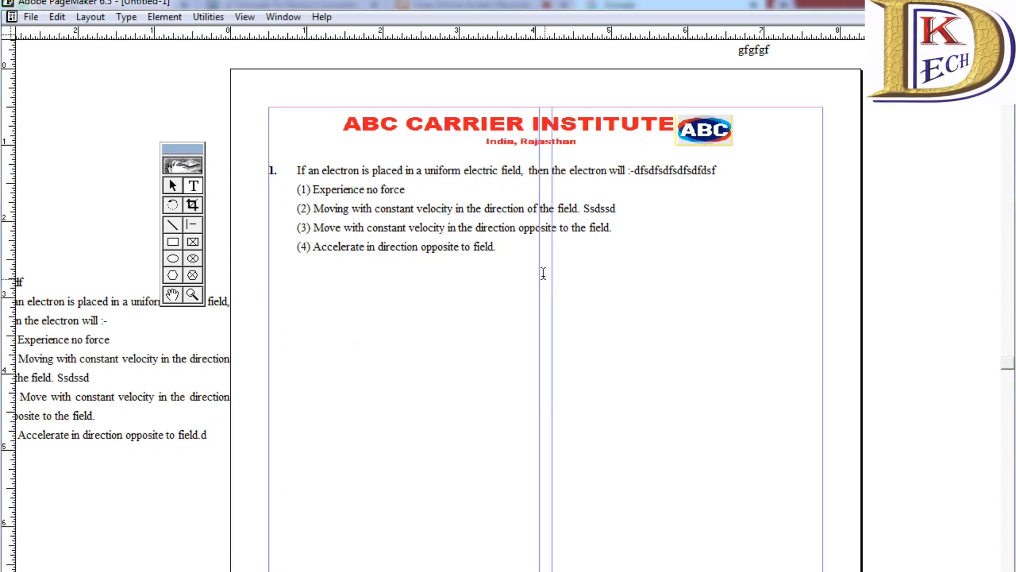
pyautogui.keyDown('ctrl'); pyautogui.click(542, 273); pyautogui.keyUp('ctrl')
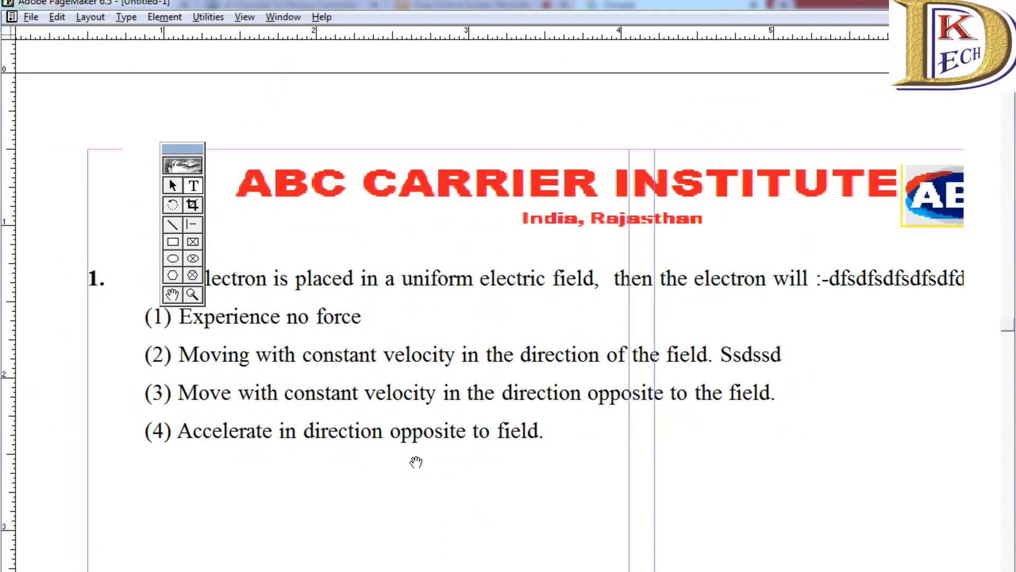
# - Open General Preferences and close them without changes
pyautogui.hotkey('ctrl', '1')
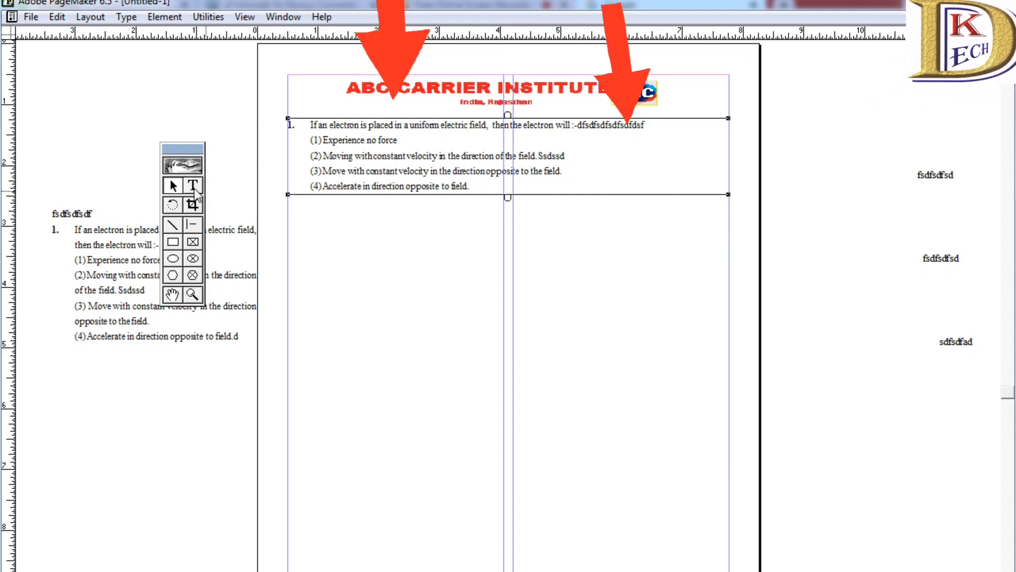
pyautogui.doubleClick(174, 186)
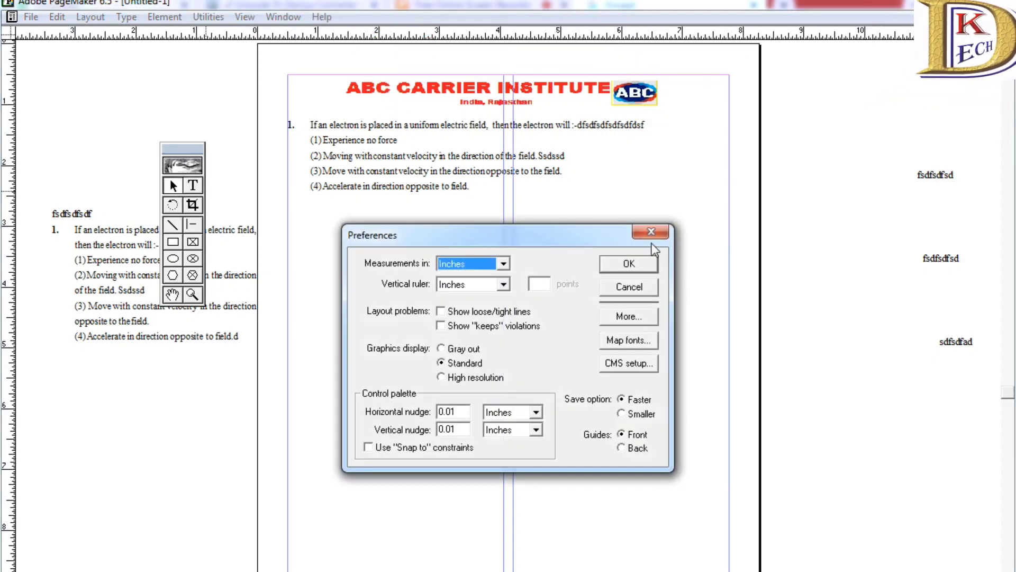
pyautogui.click(651, 231)
# - Paste another question 1 copy below the original in the left column
pyautogui.click(351, 155)
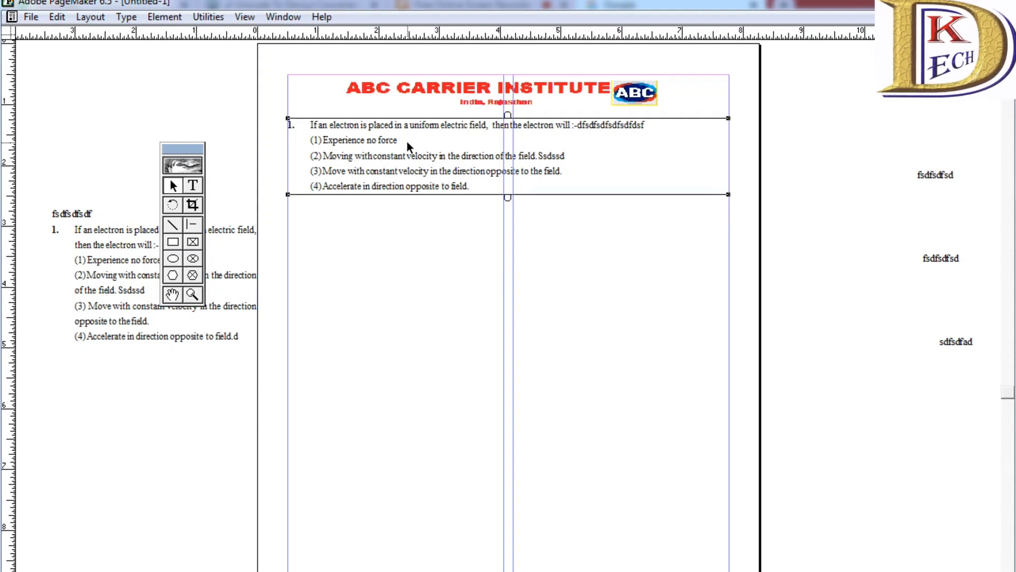
pyautogui.click(201, 186)
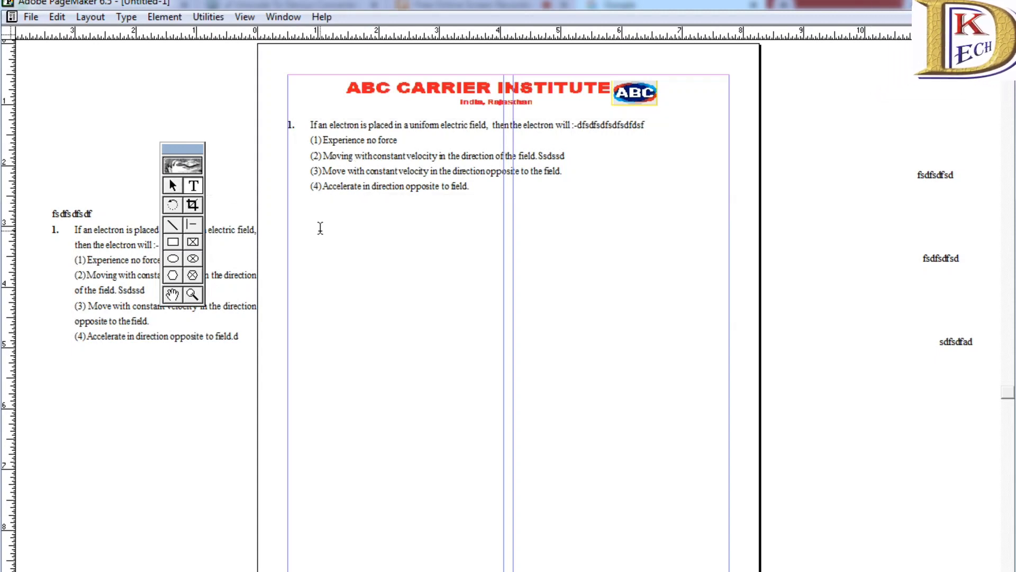
pyautogui.click(320, 228)
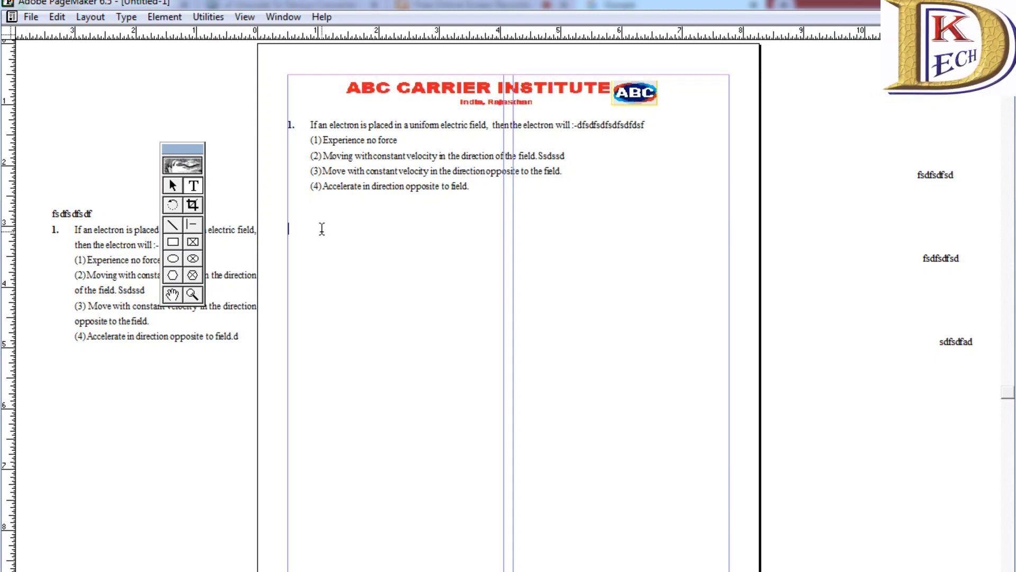
pyautogui.hotkey('ctrl', 'v')
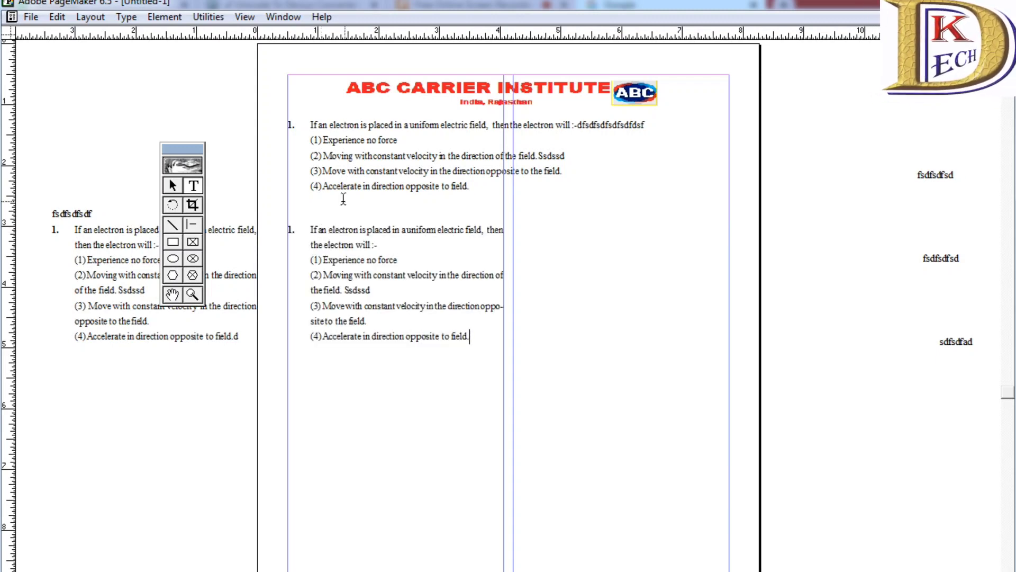
pyautogui.hotkey('shift', 'F1')
pyautogui.click(364, 155)
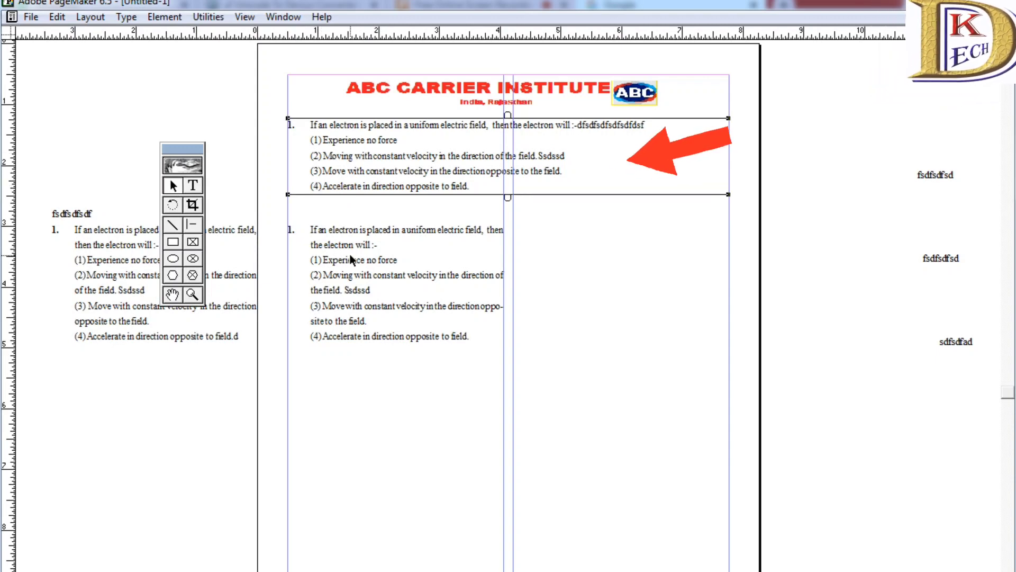
pyautogui.click(350, 254)
# - Inspect the question blocks, selecting all text of the lower copy
pyautogui.click(347, 169)
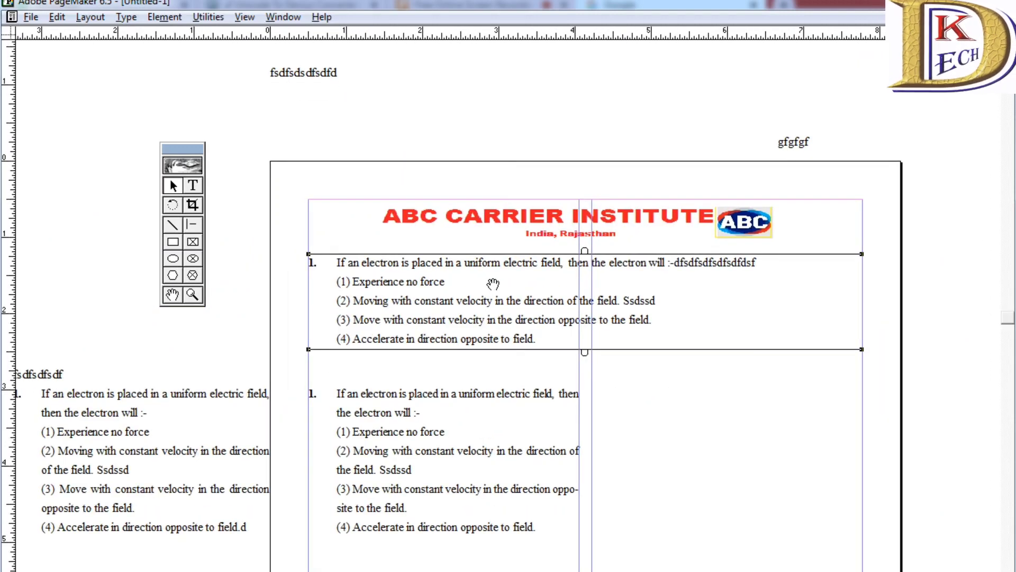
pyautogui.hotkey('ctrl', '1')
pyautogui.click(478, 418)
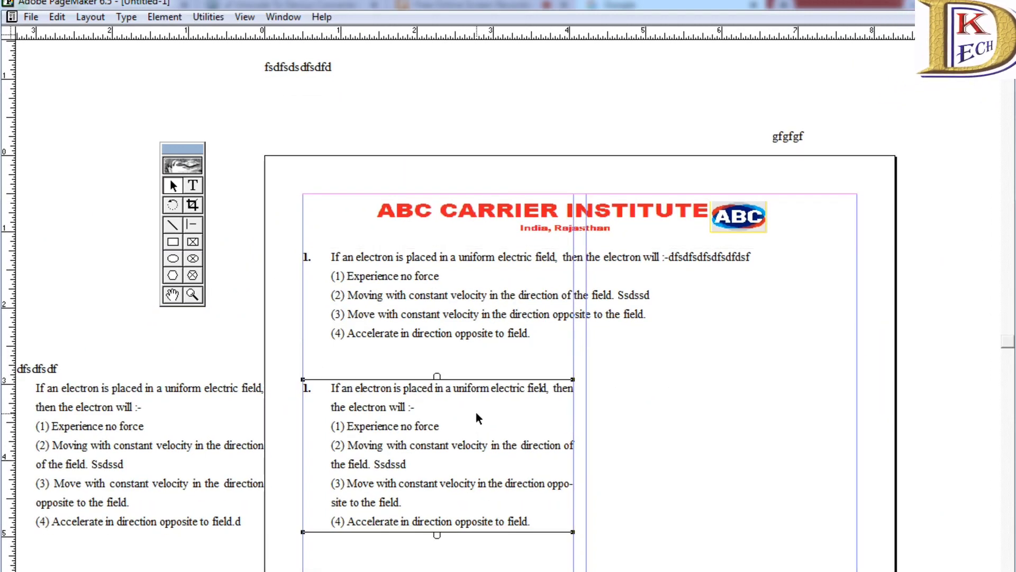
pyautogui.click(193, 186)
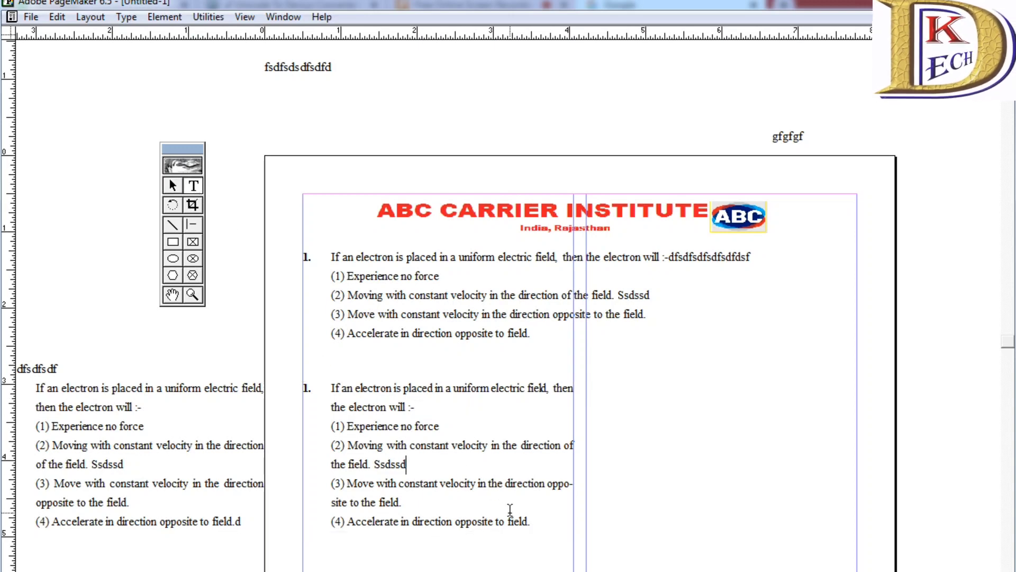
pyautogui.hotkey('ctrl', 'a')
pyautogui.hotkey('ctrl', 'c')
pyautogui.click(405, 267)
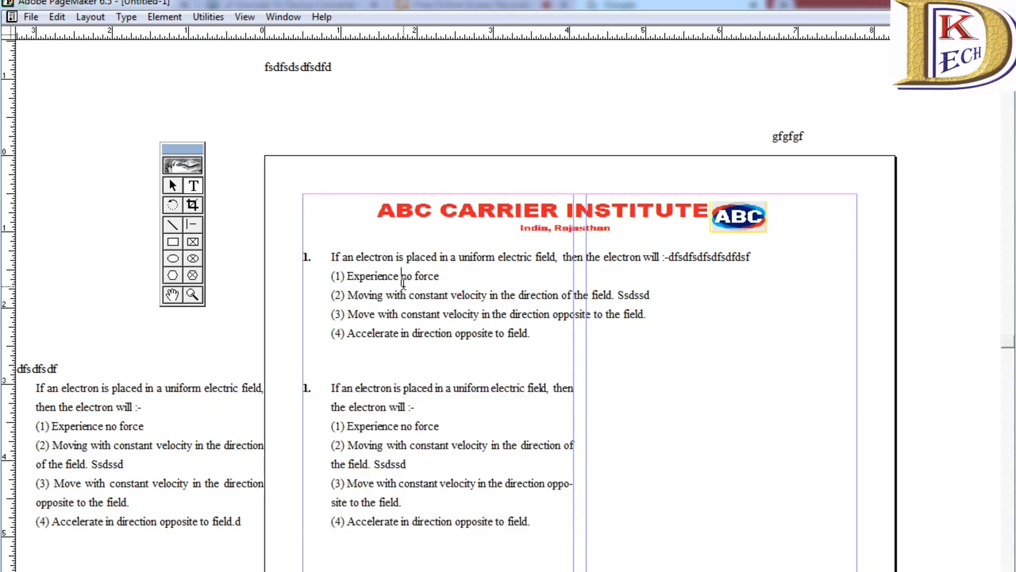
pyautogui.hotkey('shift', 'F1')
# - Delete the lower question 1 block, leaving only the original question
pyautogui.click(395, 297)
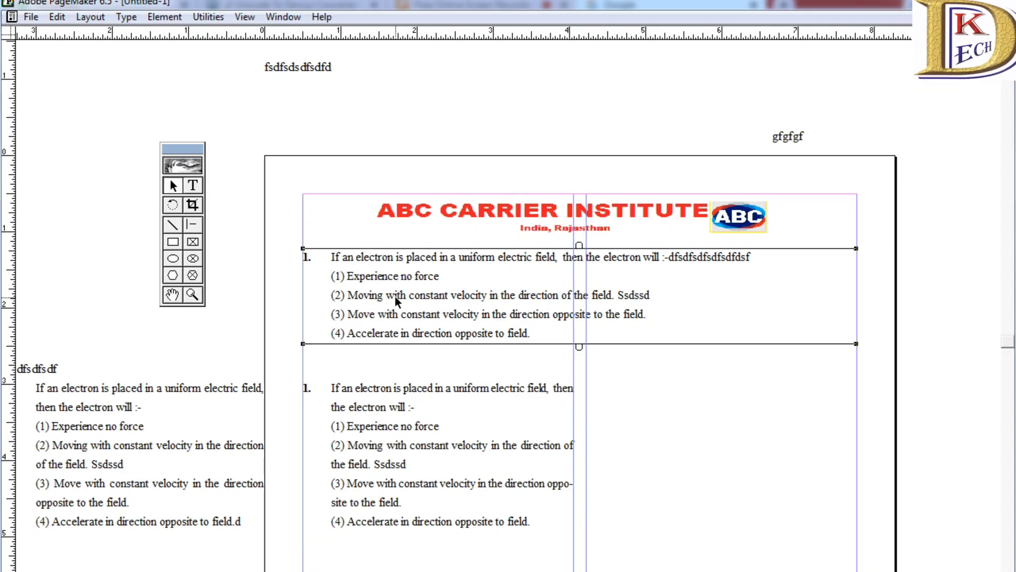
pyautogui.click(192, 185)
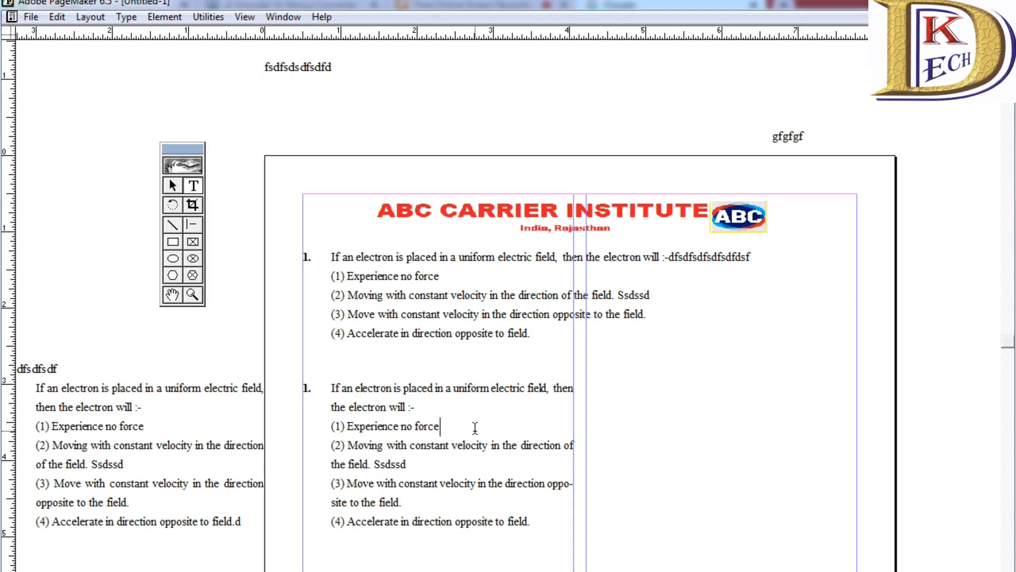
pyautogui.hotkey('shift', 'F1')
pyautogui.click(469, 443)
pyautogui.press('Delete')
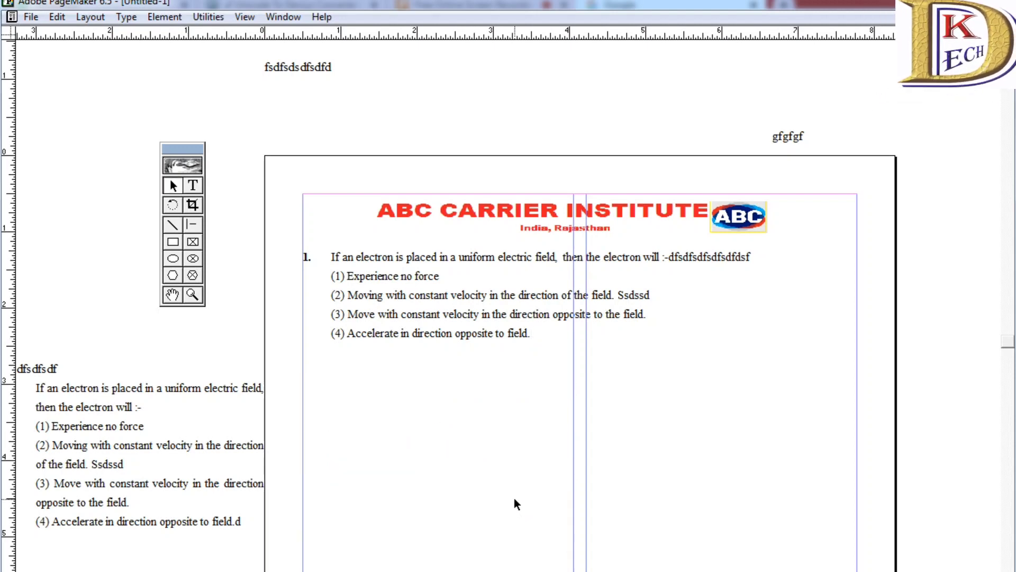
pyautogui.hotkey('shift', 'F2')
# - Paste question 1 again on a new line within the same question story
pyautogui.press('Return')
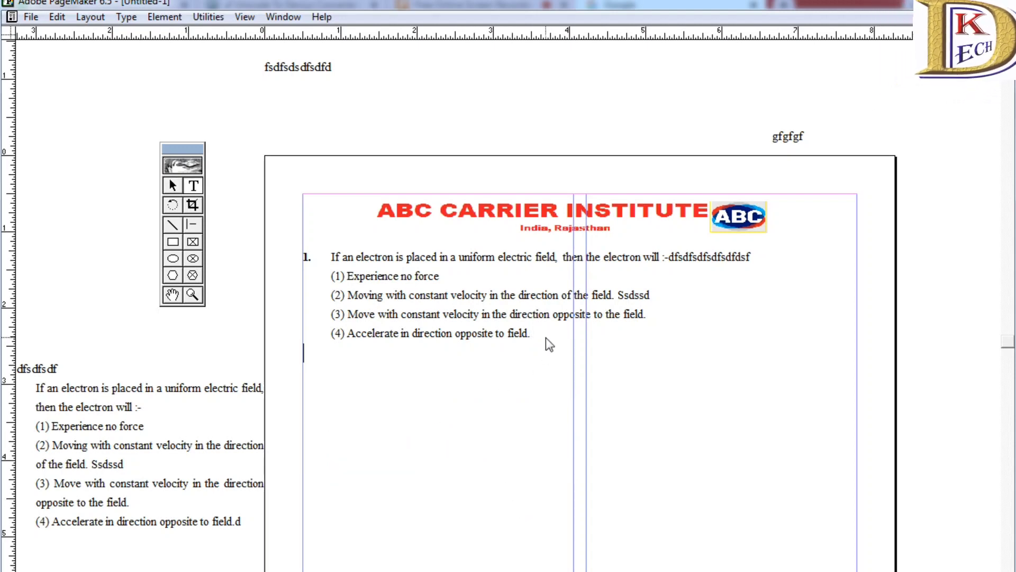
pyautogui.hotkey('ctrl', 'v')
pyautogui.click(562, 390)
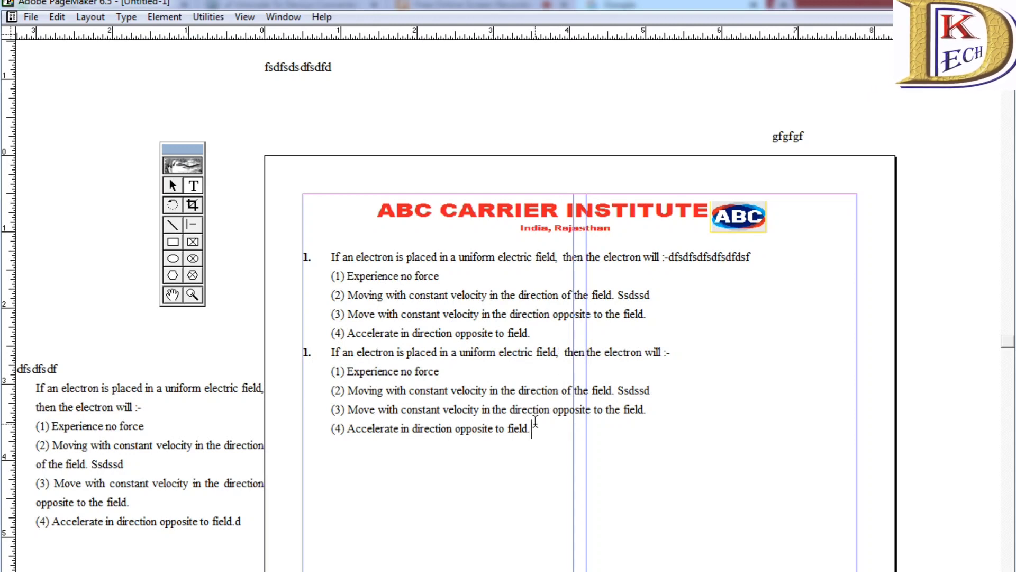
pyautogui.hotkey('ctrl', 'a')
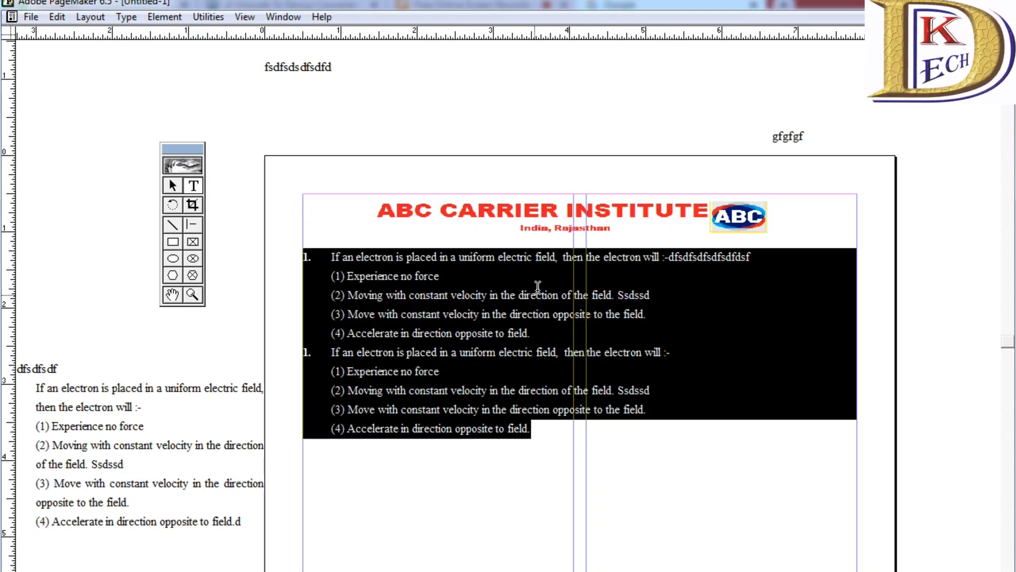
pyautogui.click(494, 332)
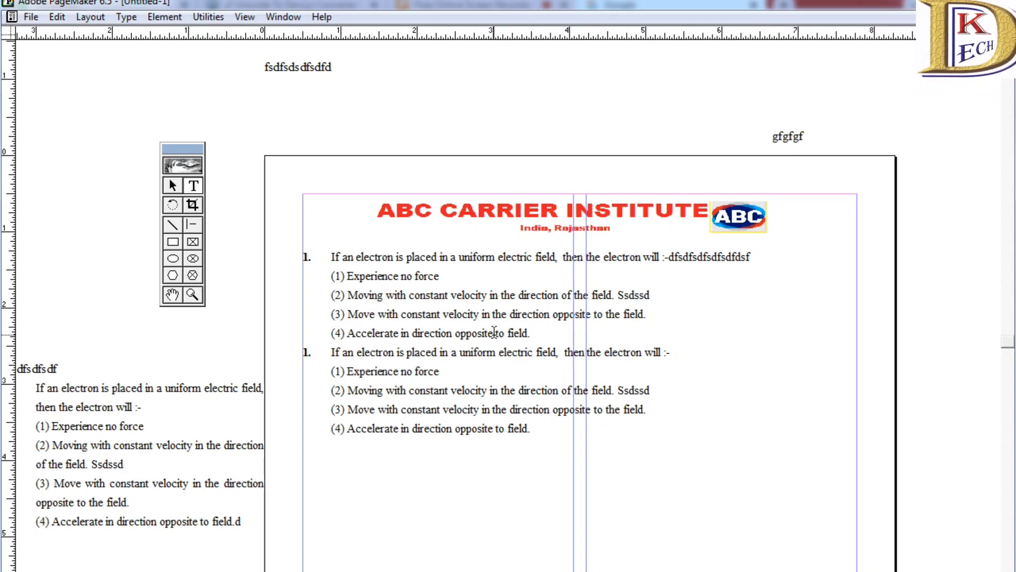
pyautogui.click(172, 185)
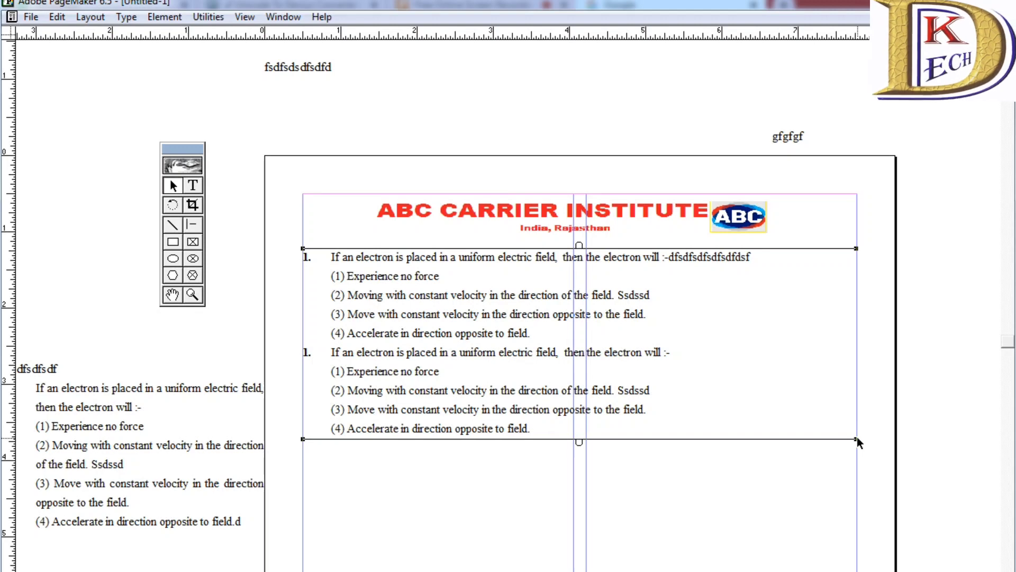
# - Narrow the question block to the left column and lengthen it to show the hidden options
pyautogui.moveTo(858, 435); pyautogui.dragTo(573, 416)
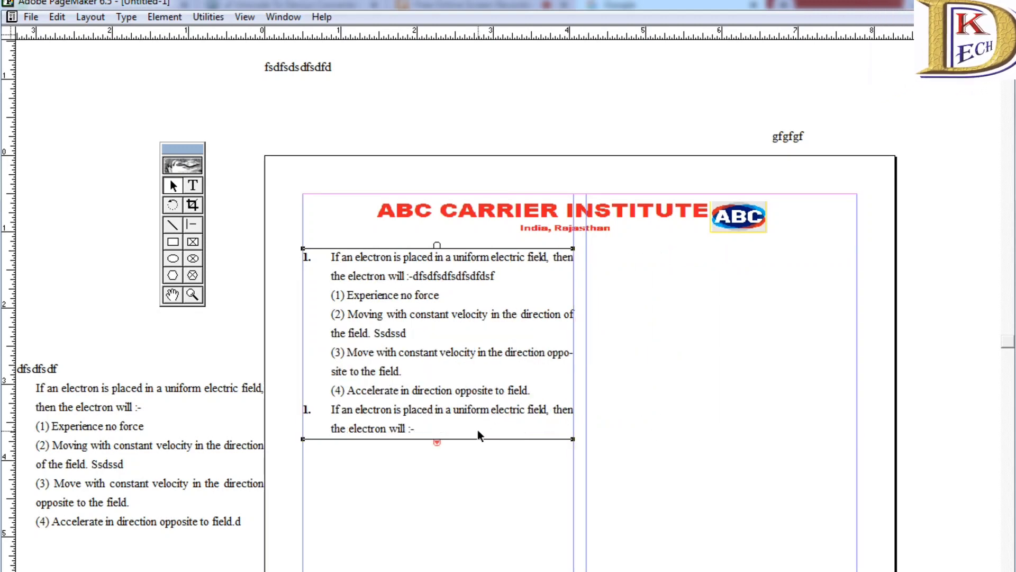
pyautogui.hotkey('ctrl', '1')
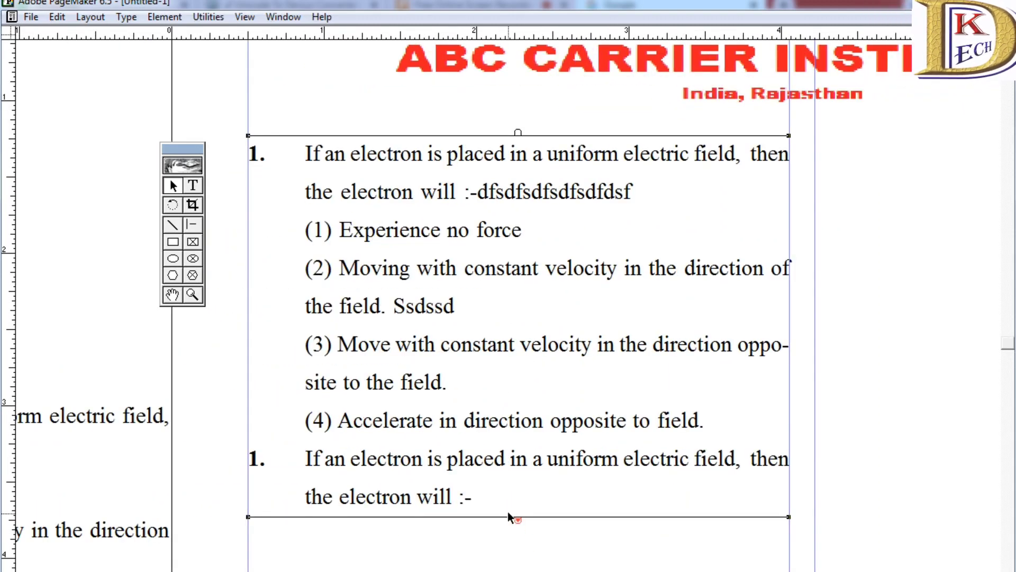
pyautogui.scroll(-5, 563, 481)
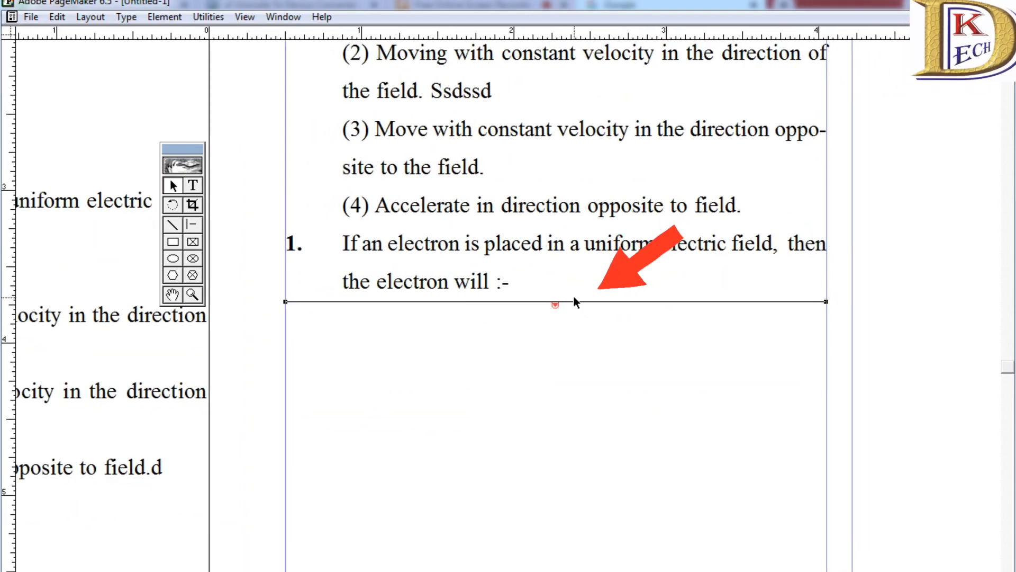
pyautogui.moveTo(554, 302); pyautogui.dragTo(555, 531)
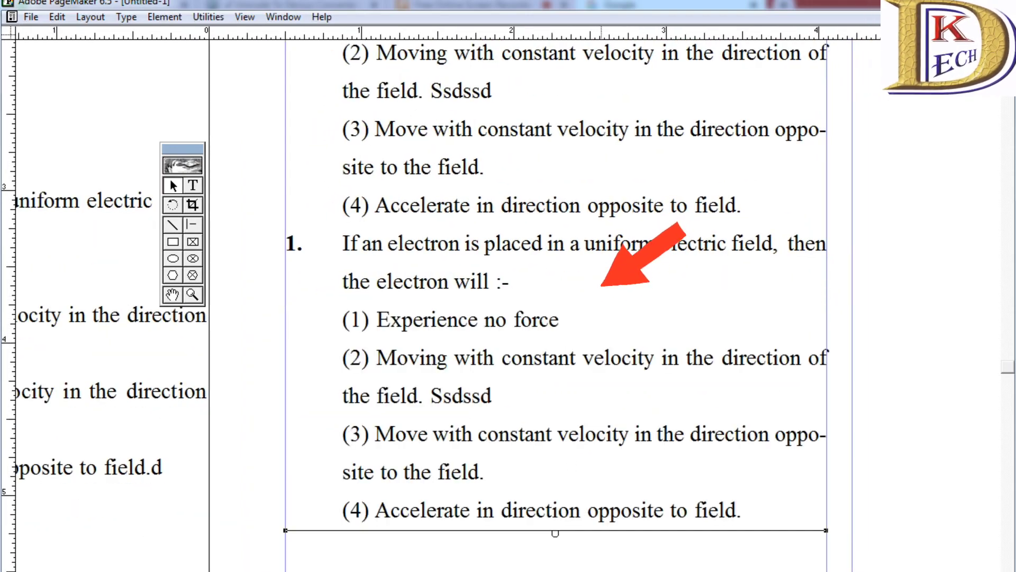
pyautogui.scroll(-3, 587, 512)
pyautogui.moveTo(555, 428); pyautogui.dragTo(577, 536)
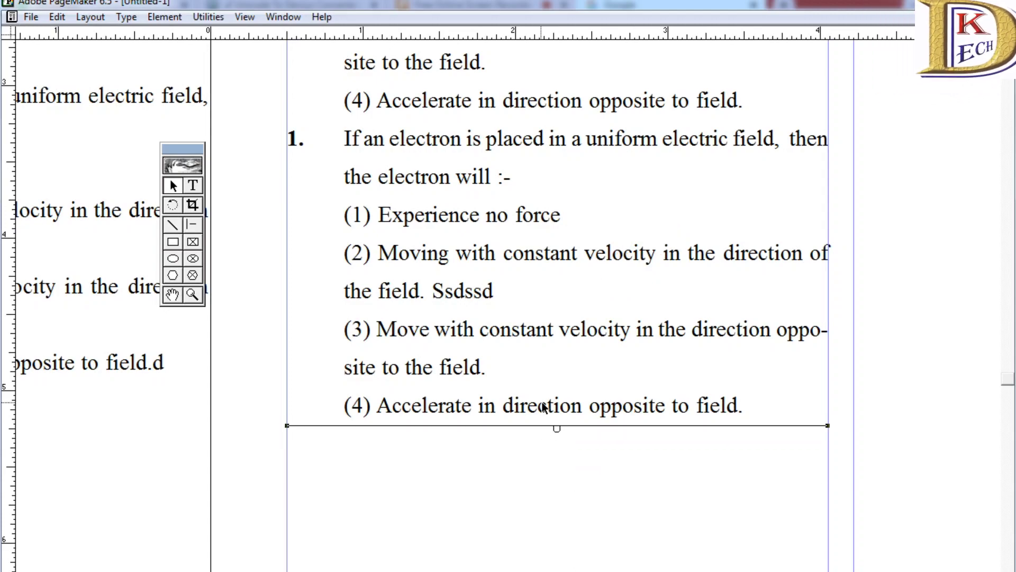
pyautogui.scroll(5, 606, 455)
pyautogui.scroll(3, 582, 440)
pyautogui.scroll(3, 556, 423)
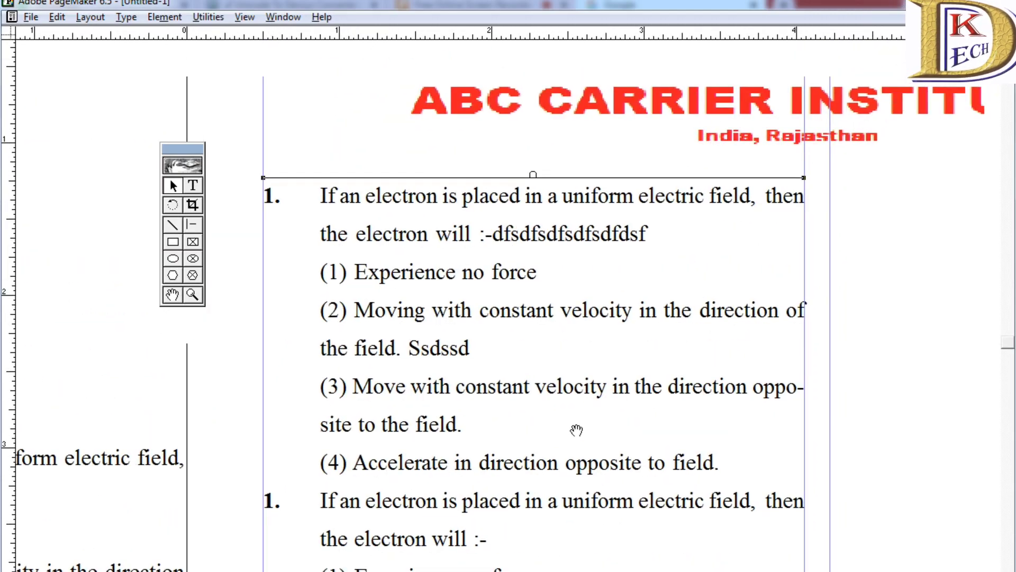
pyautogui.hscroll(2, 538, 414)
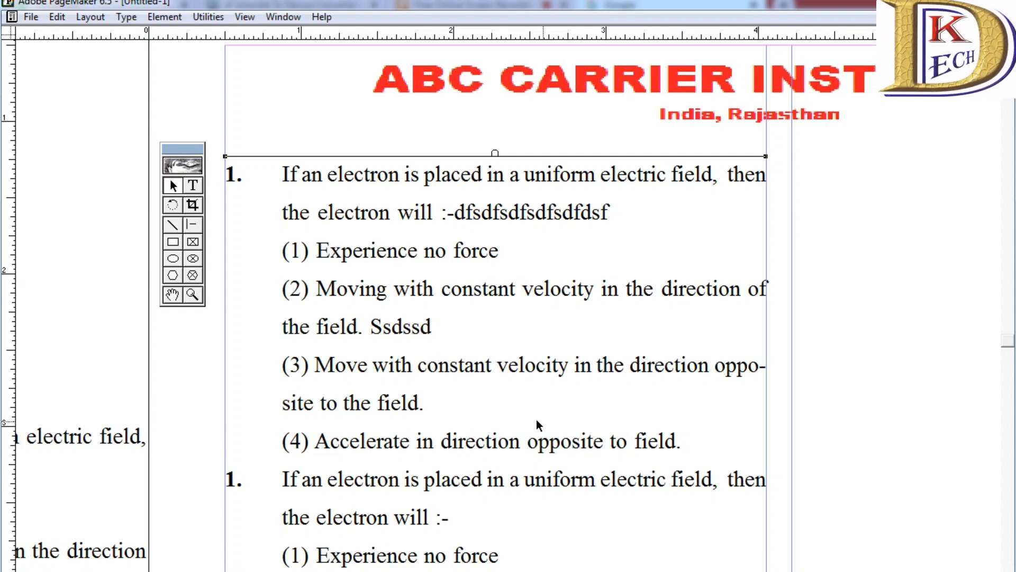
pyautogui.moveTo(535, 420)
pyautogui.mouseDown()
pyautogui.moveTo(500, 506)
pyautogui.moveTo(628, 491)
pyautogui.mouseUp()
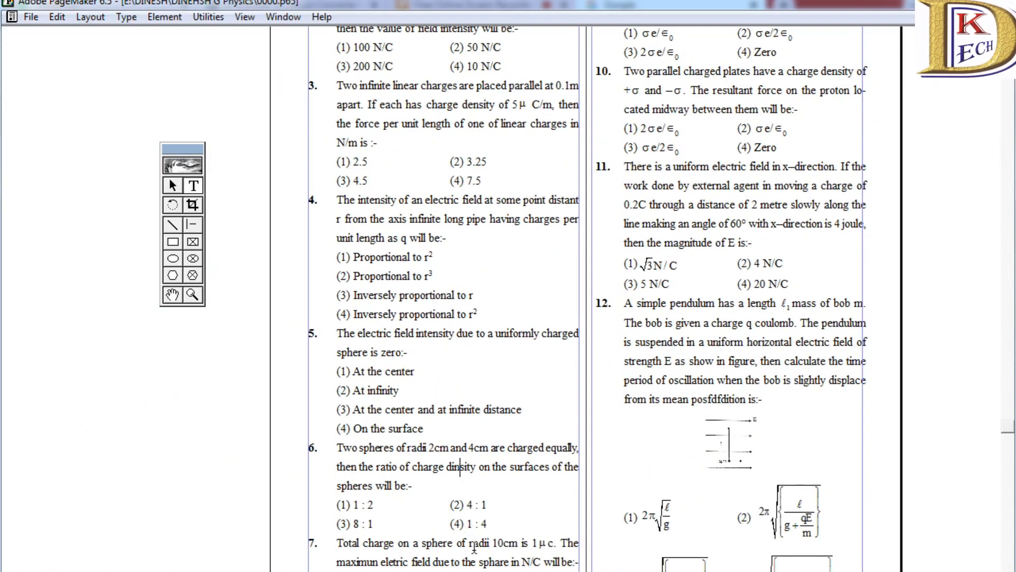
pyautogui.scroll(-2, 506, 561)
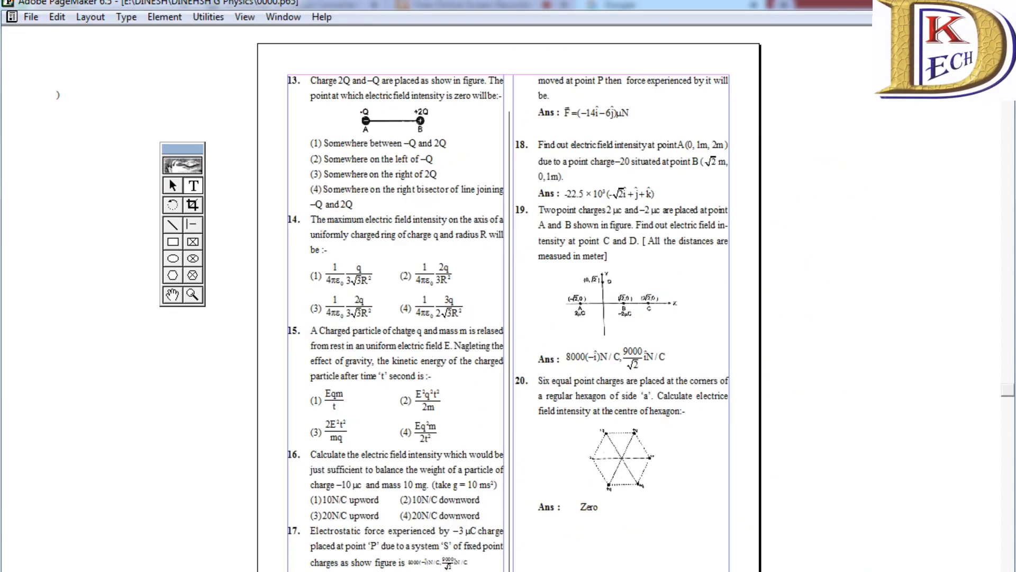
pyautogui.scroll(1, 352, 299)
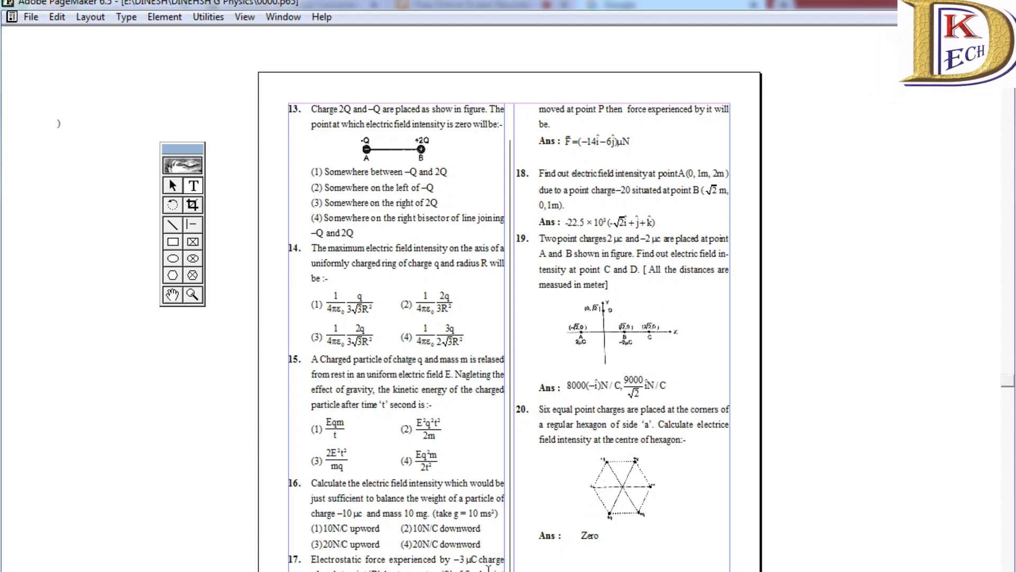
pyautogui.scroll(-15, 509, 296)
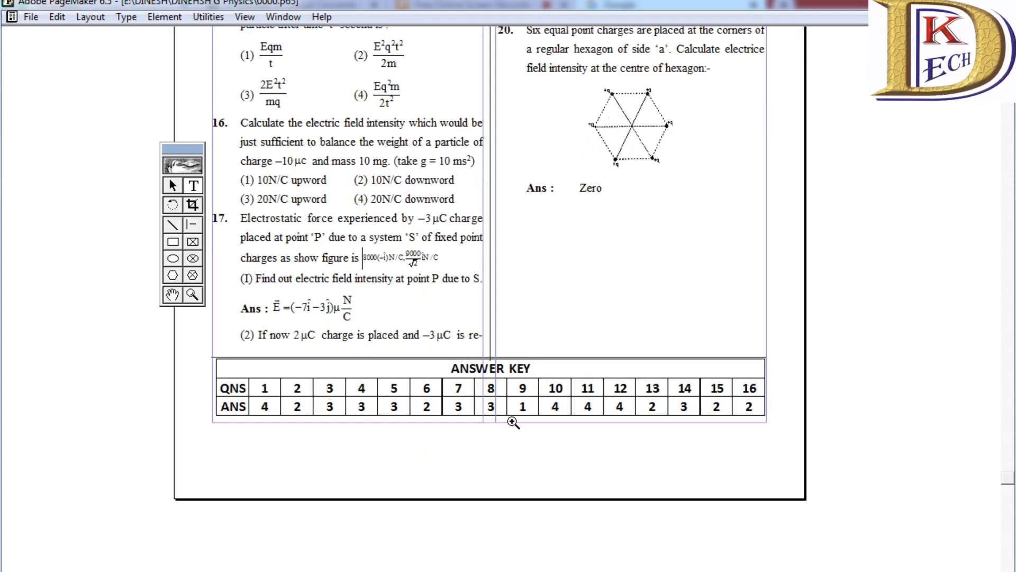
pyautogui.hotkey('ctrl', '1')
pyautogui.hotkey('ctrl', 'space')
pyautogui.doubleClick(505, 351)
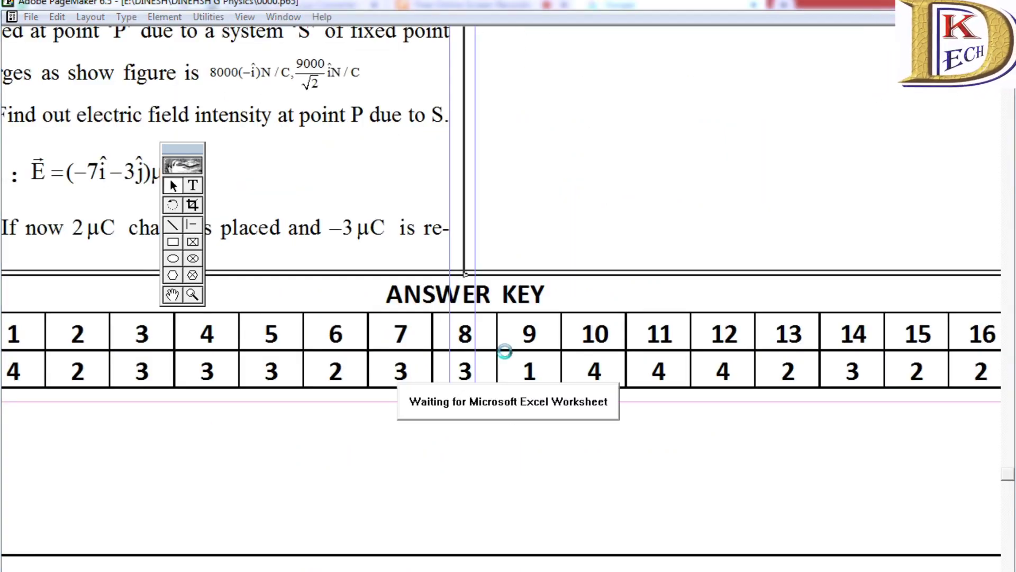
pyautogui.click(394, 509)
pyautogui.click(318, 511)
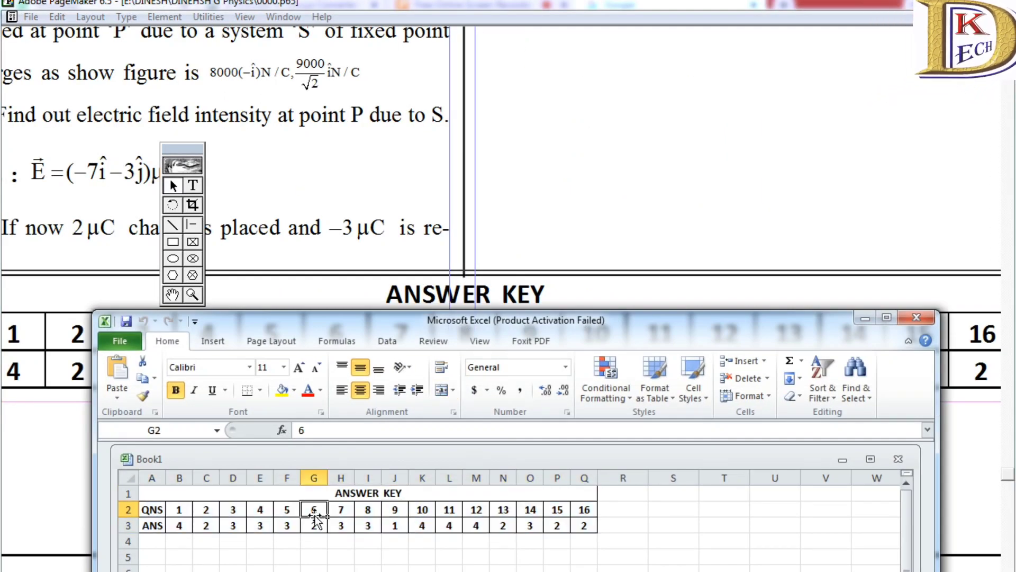
pyautogui.click(317, 540)
pyautogui.click(377, 523)
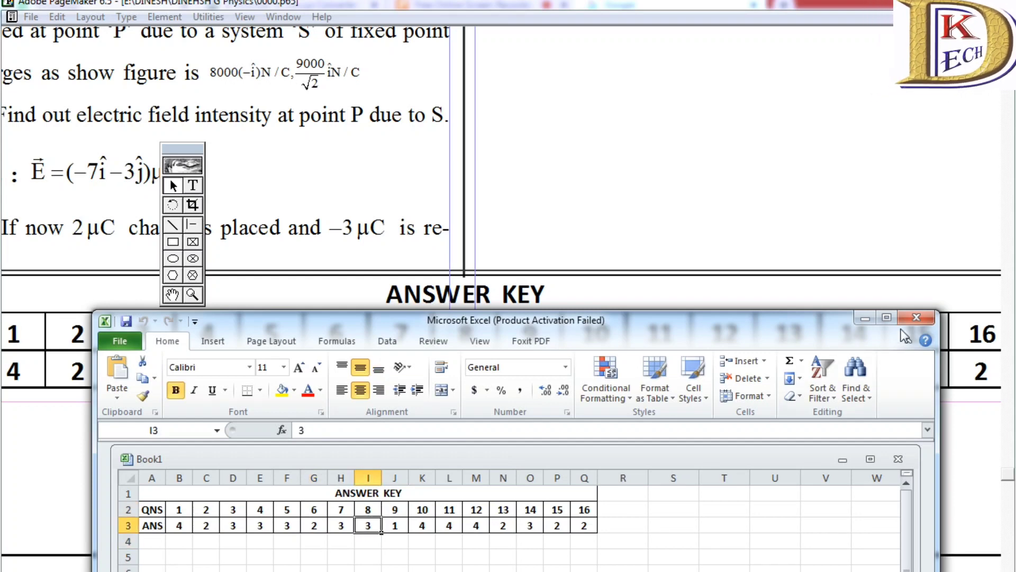
pyautogui.click(917, 317)
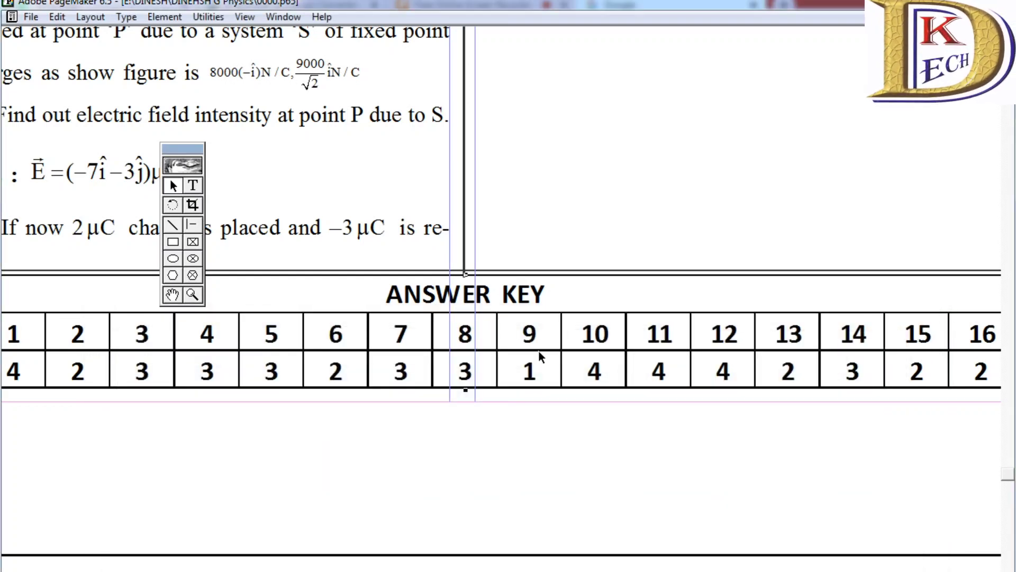
pyautogui.hotkey('ctrl', '1')
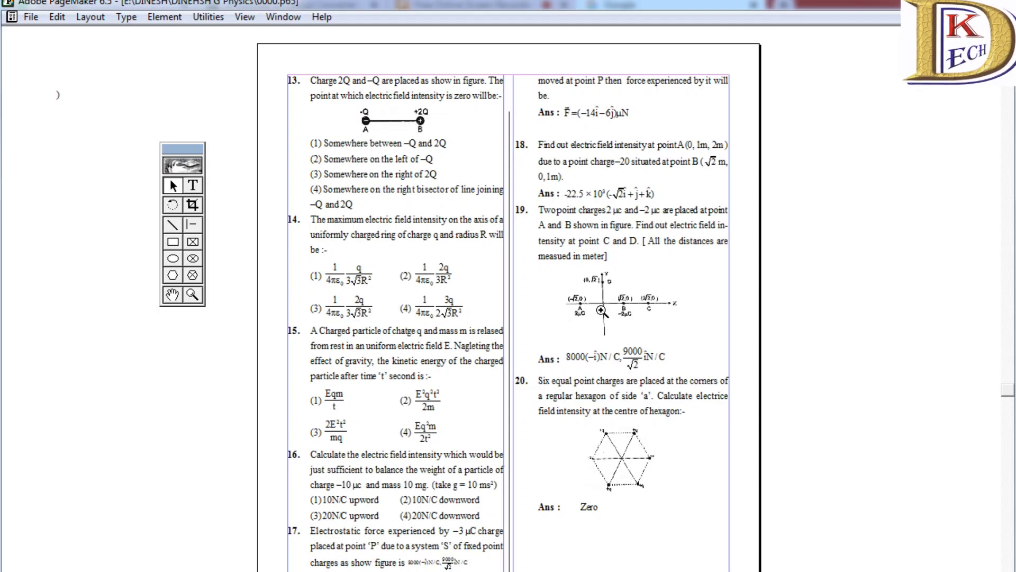
pyautogui.click(611, 311)
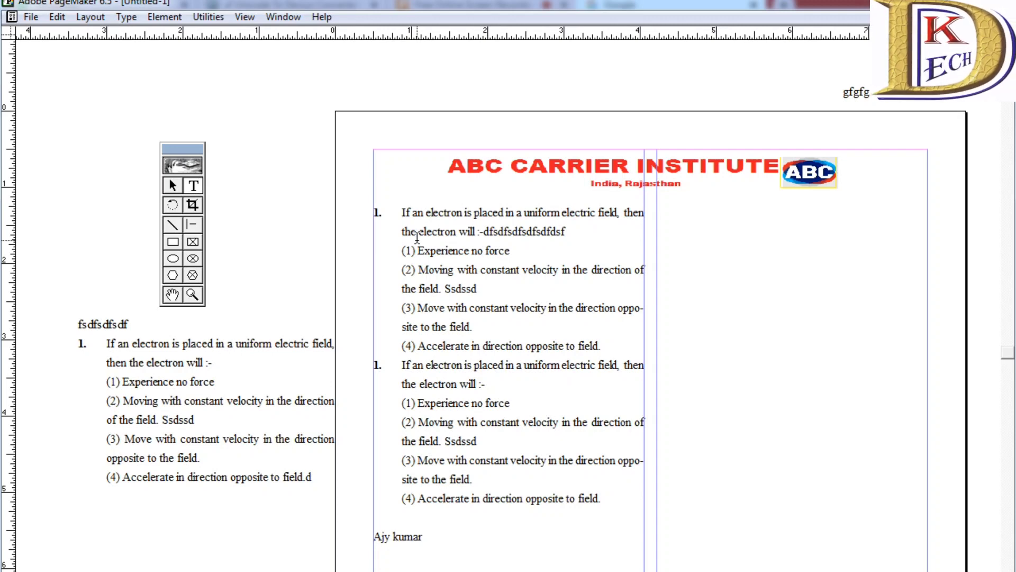
# - Replace the left column's text with the pasted questions and locate question 6
pyautogui.hotkey('ctrl', 'a')
pyautogui.press('Delete')
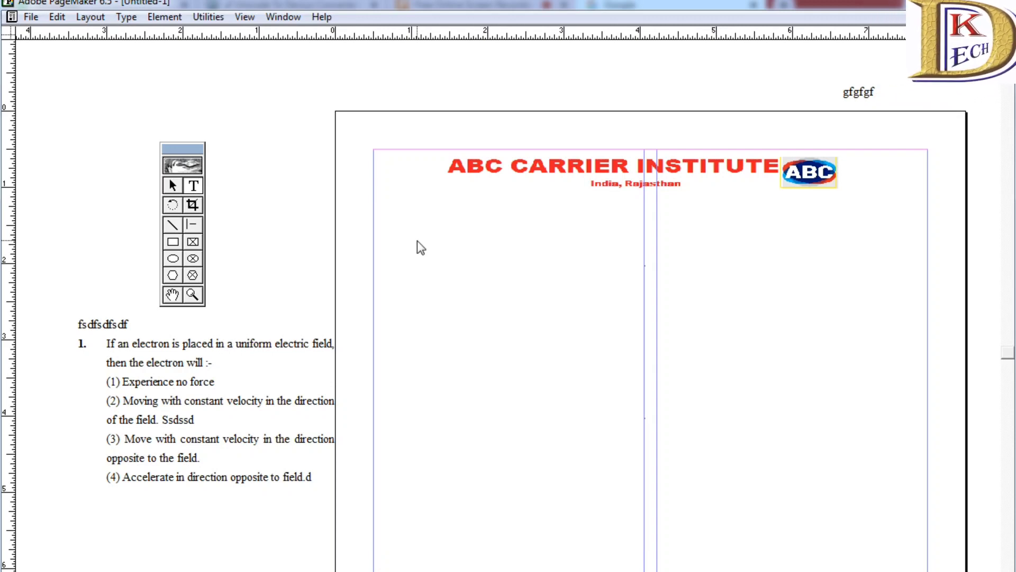
pyautogui.hotkey('ctrl', 'v')
pyautogui.scroll(-3, 418, 236)
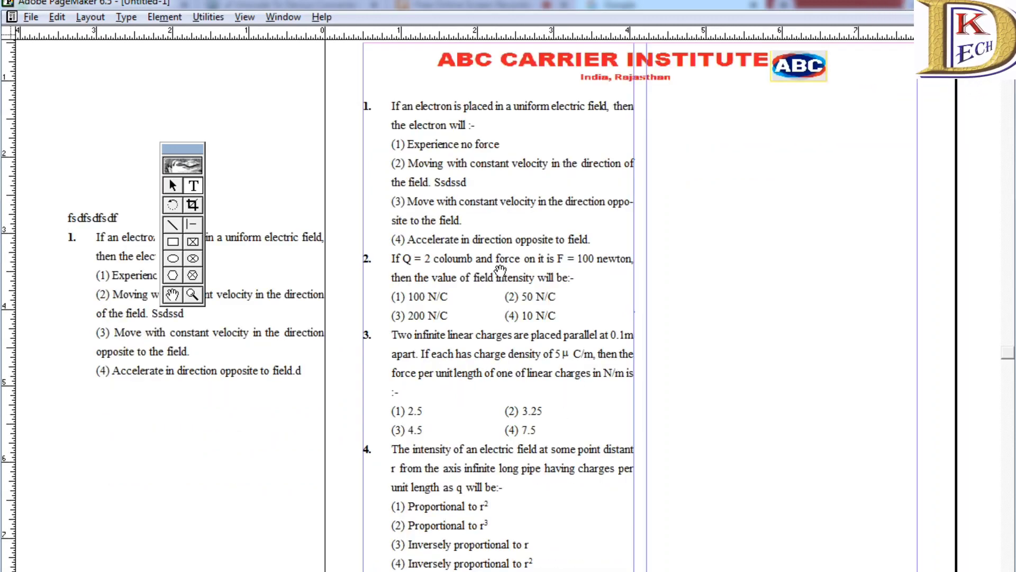
pyautogui.scroll(-3, 434, 275)
pyautogui.scroll(-3, 455, 318)
pyautogui.scroll(-2, 475, 365)
pyautogui.click(474, 374)
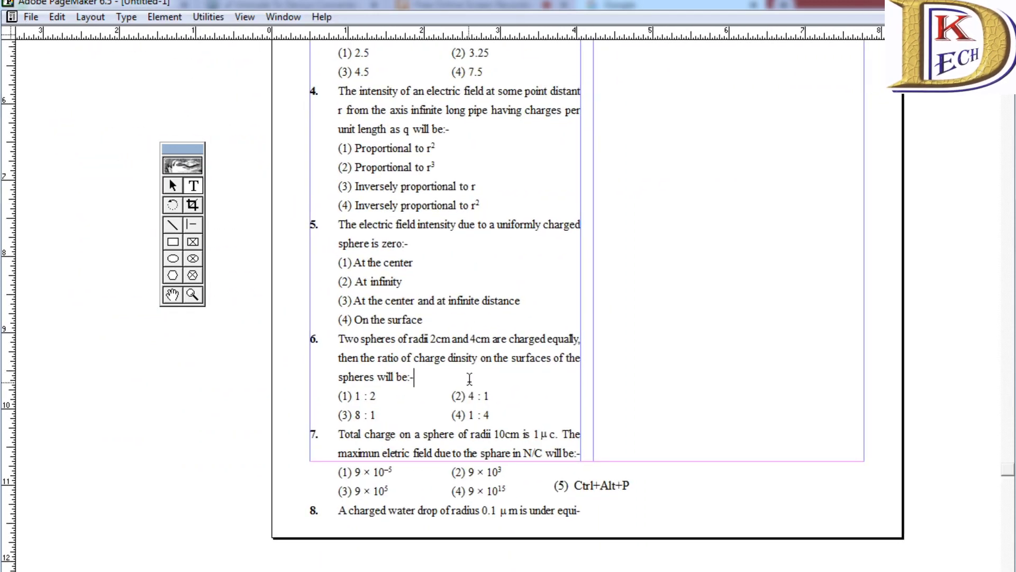
pyautogui.hotkey('ctrl', '2')
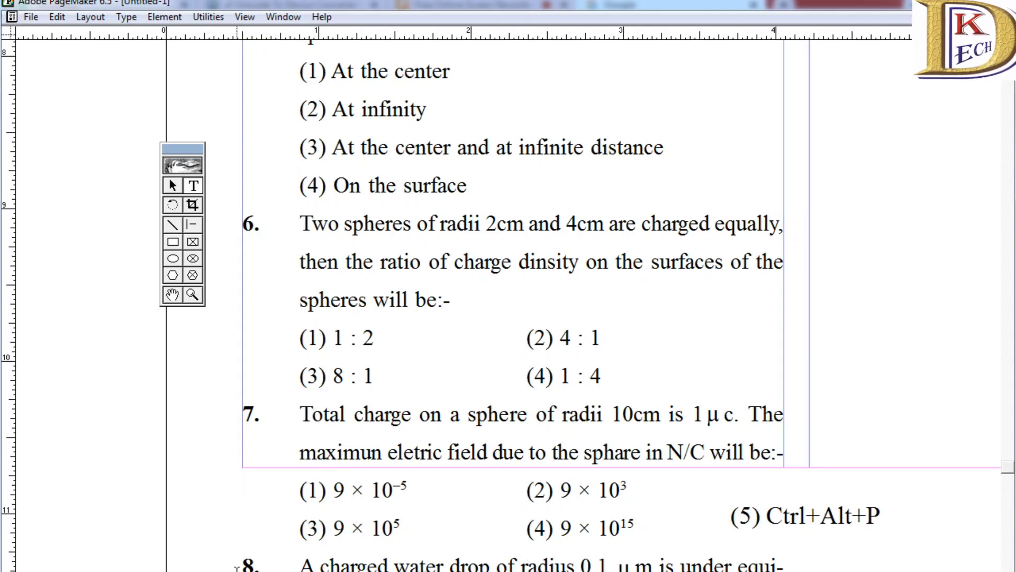
# - End the left column after question 6 and flow questions 7–12 into the right column
pyautogui.click(172, 186)
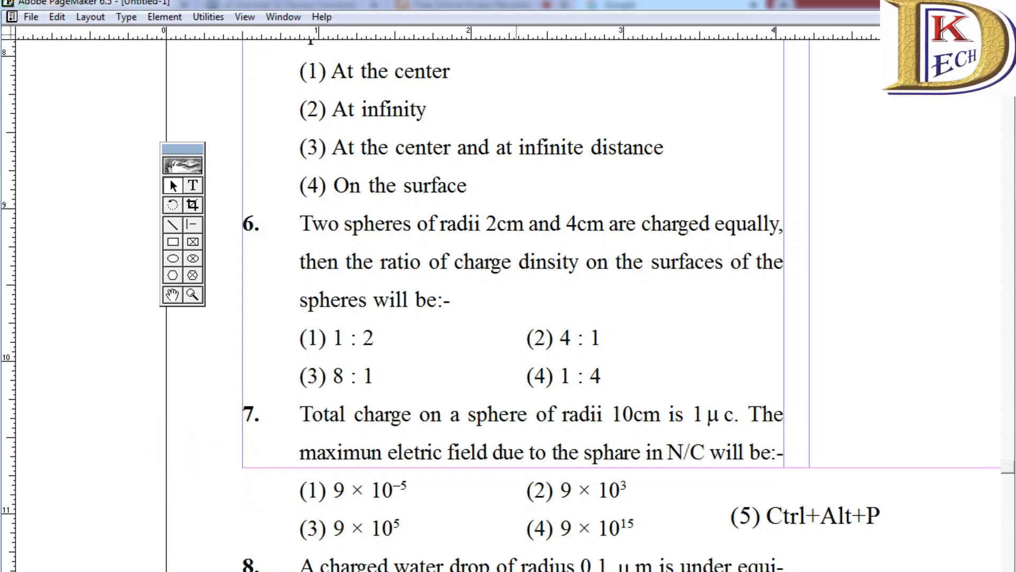
pyautogui.moveTo(582, 567)
pyautogui.mouseDown()
pyautogui.moveTo(503, 448)
pyautogui.moveTo(515, 403)
pyautogui.mouseUp()
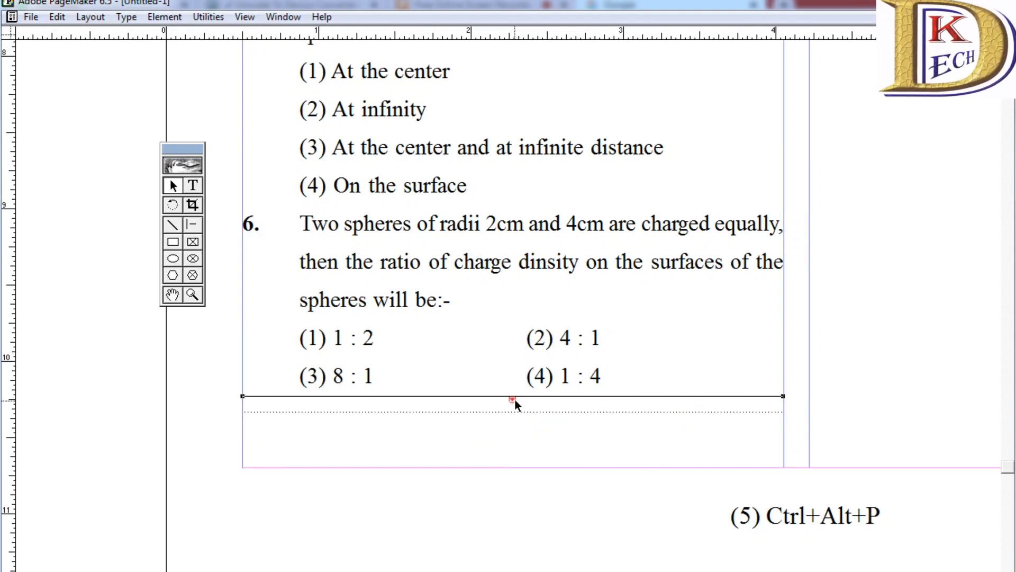
pyautogui.click(513, 399)
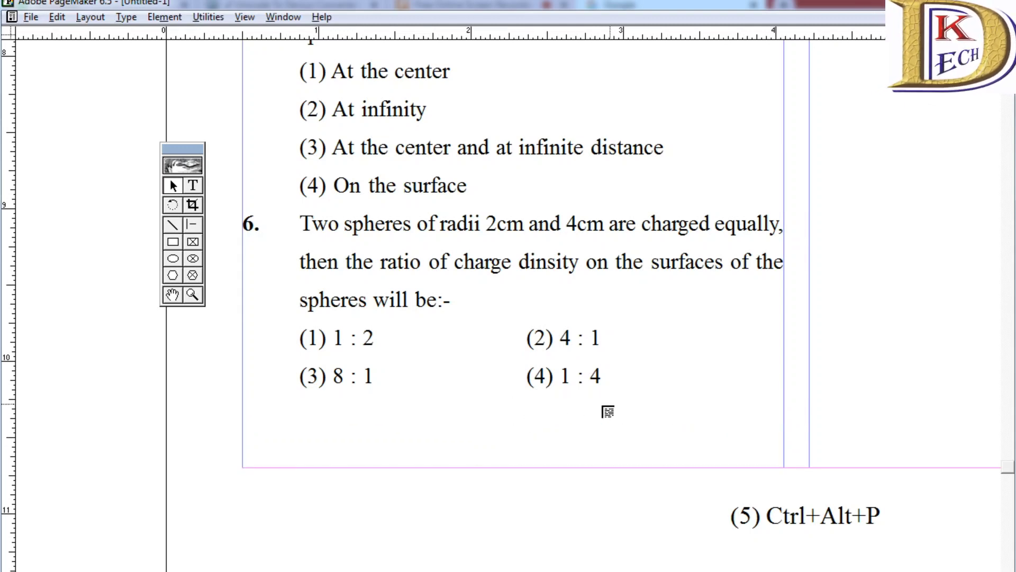
pyautogui.moveTo(810, 231); pyautogui.dragTo(565, 554)
pyautogui.hotkey('ctrl', '1')
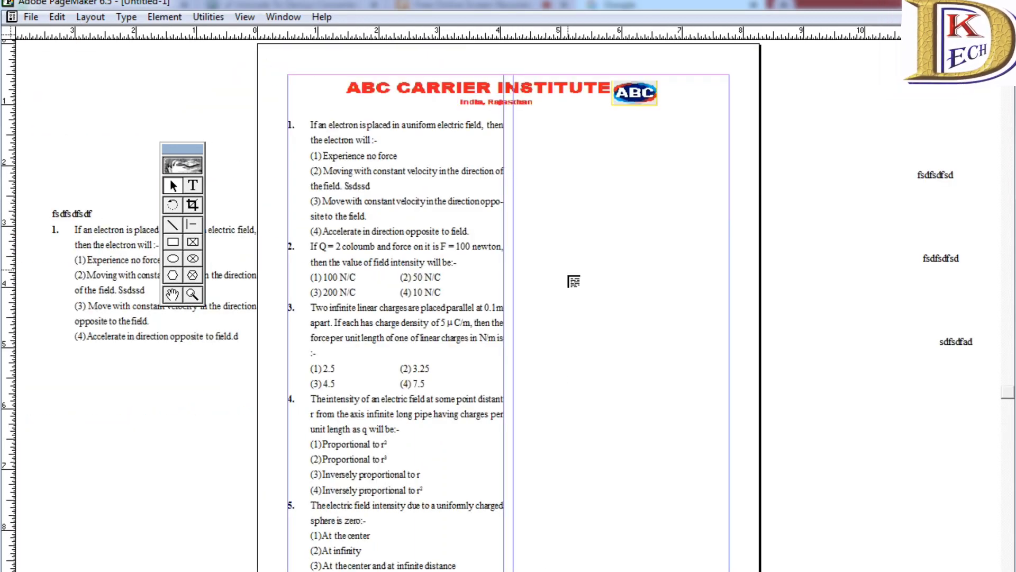
pyautogui.click(526, 127)
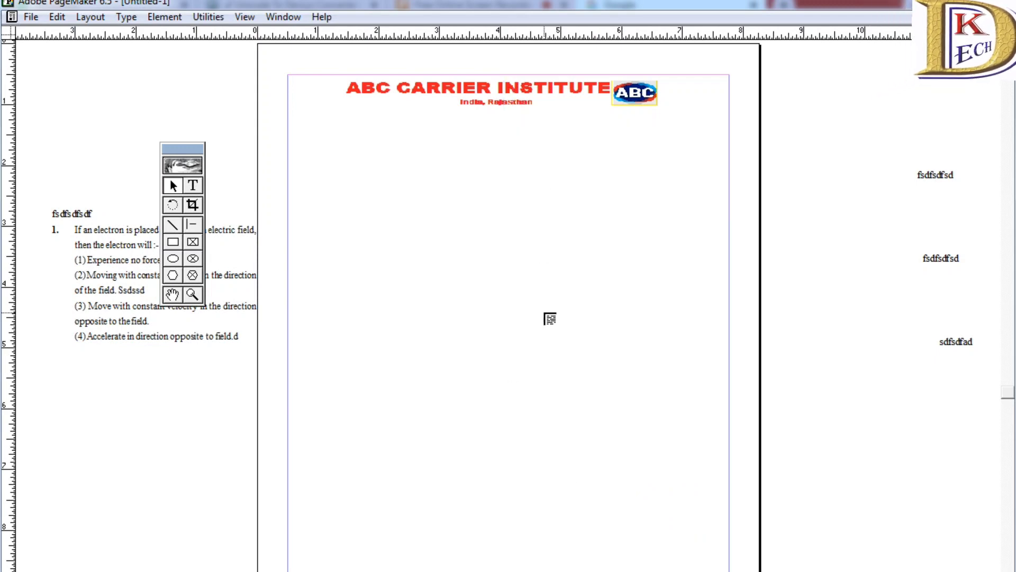
# - Set the page's column guides to 2 columns
pyautogui.hotkey('alt', 'l')
pyautogui.write('c')
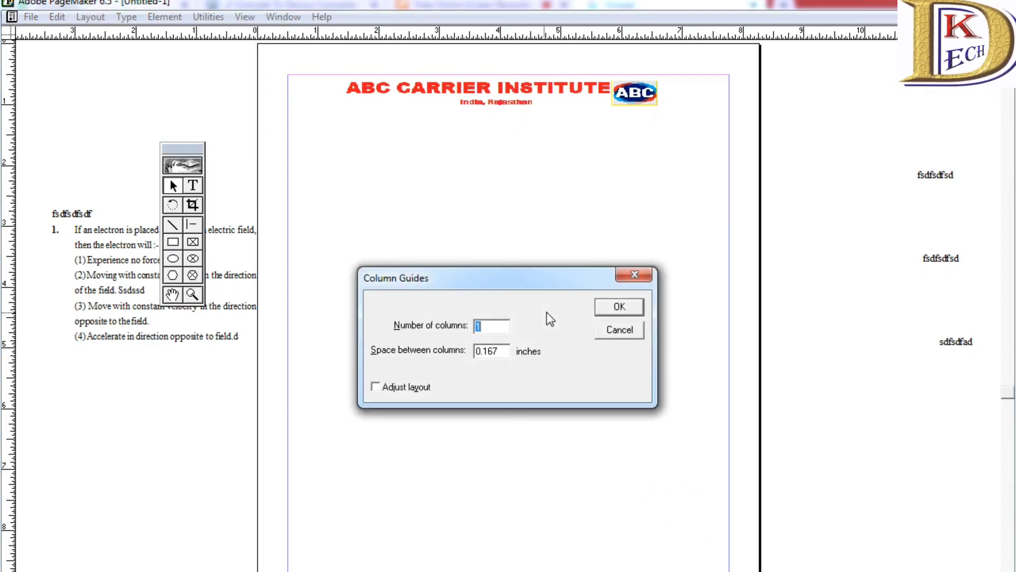
pyautogui.write('2')
pyautogui.press('Return')
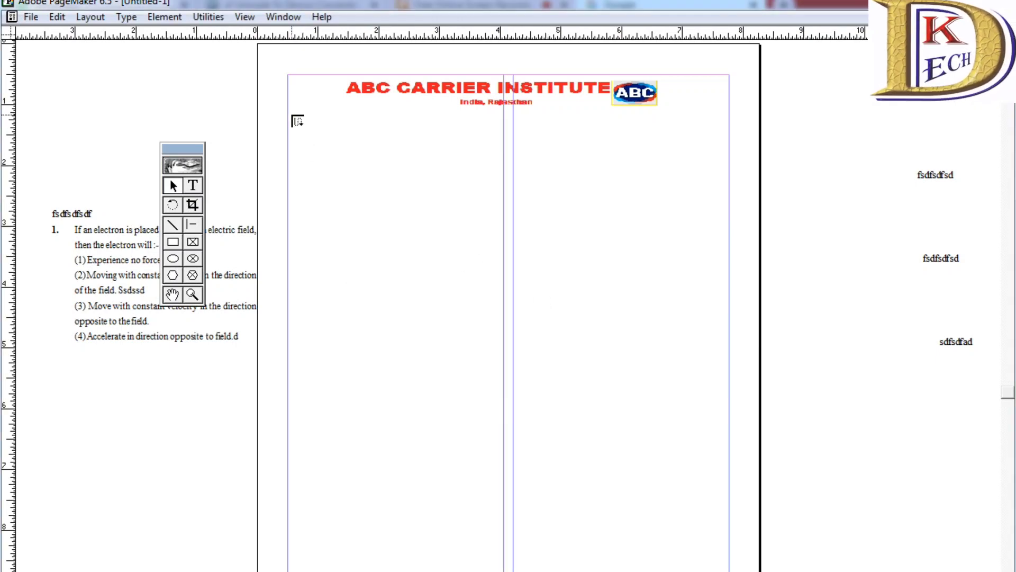
# - Flow questions 13–16 into the left column and 17–20 into the right, then check the page
pyautogui.click(296, 120)
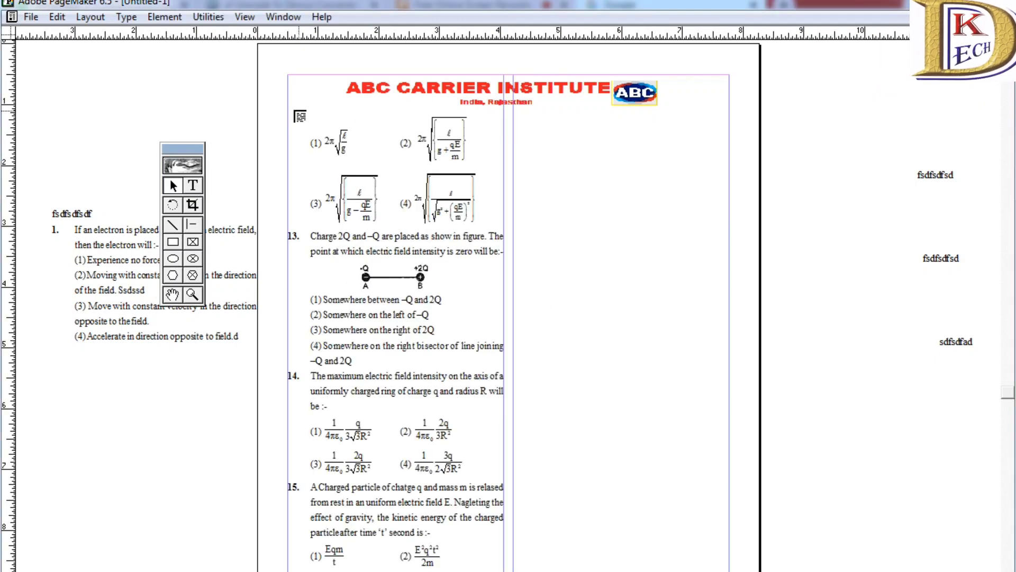
pyautogui.click(524, 120)
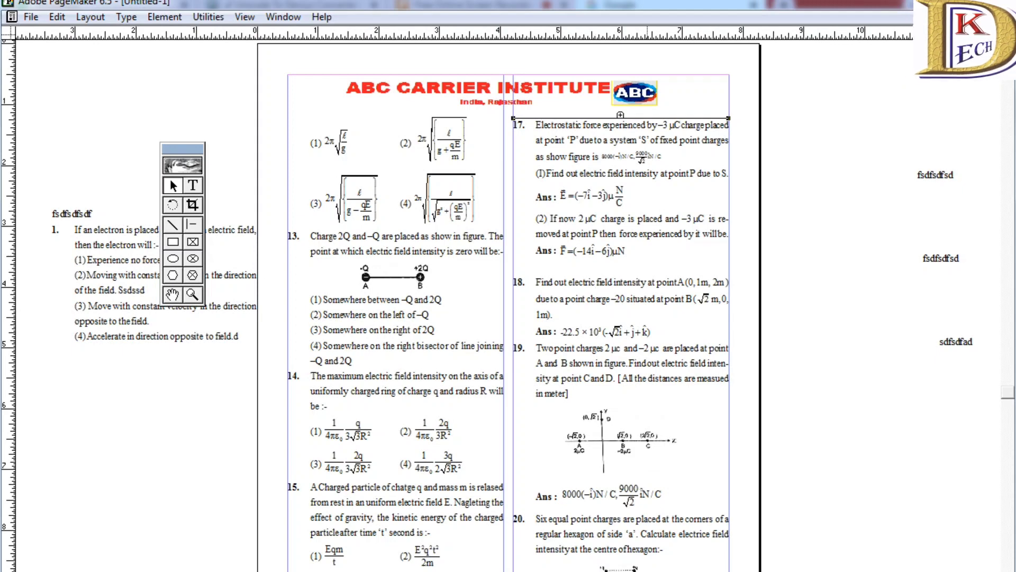
pyautogui.hotkey('ctrl', '1')
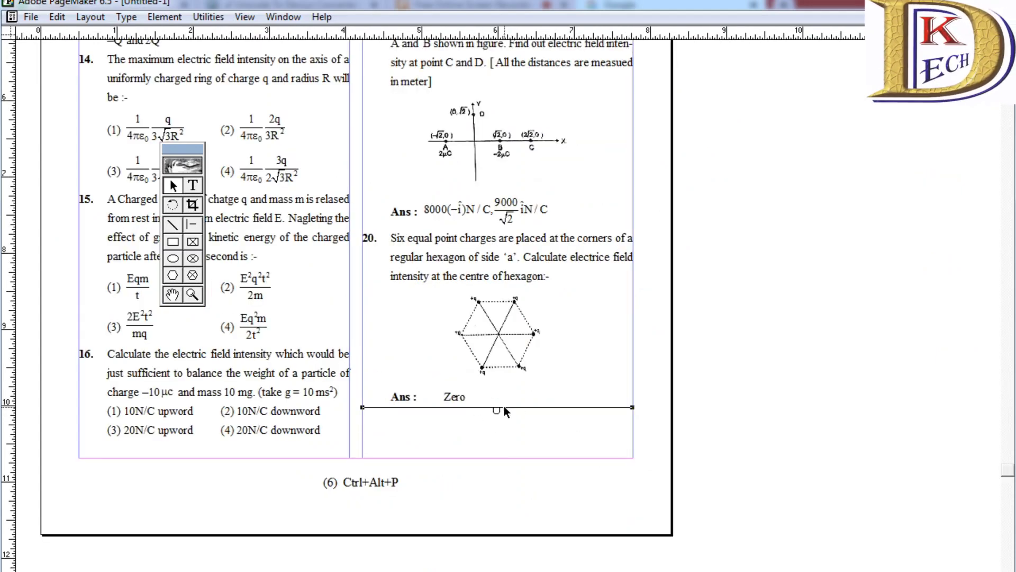
pyautogui.hotkey('ctrl', '-')
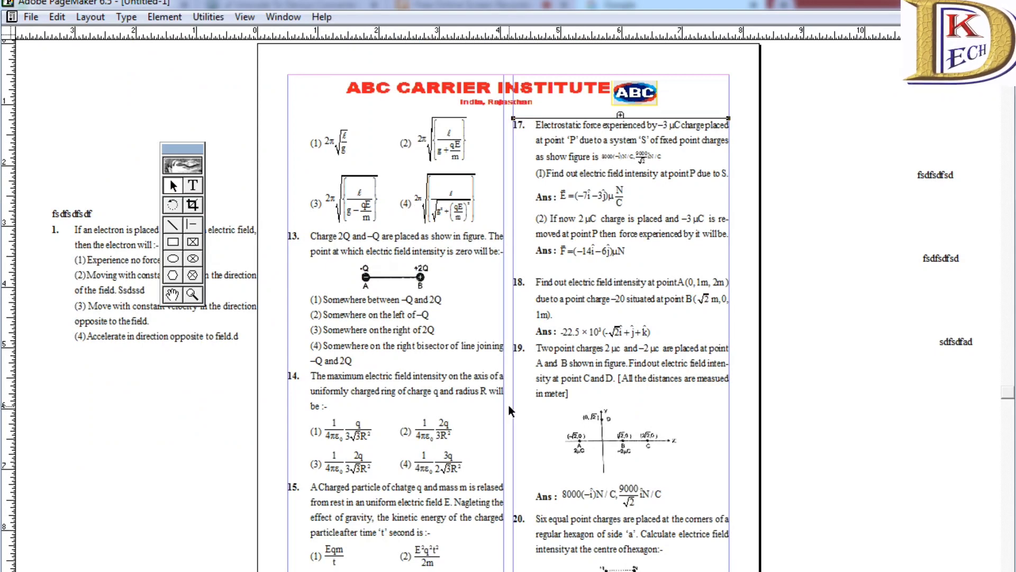